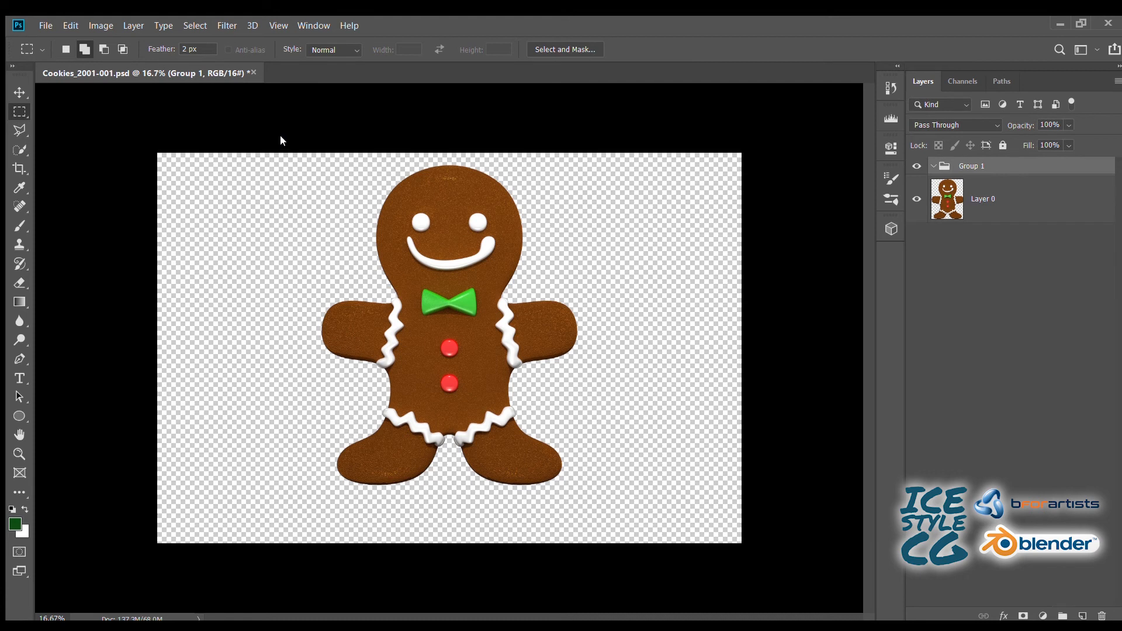
- Place the Cookies_2002 image inside Group 1 and mask the group with the gingerbread silhouette of Layer 0
{"action": "key", "text": "Return"}
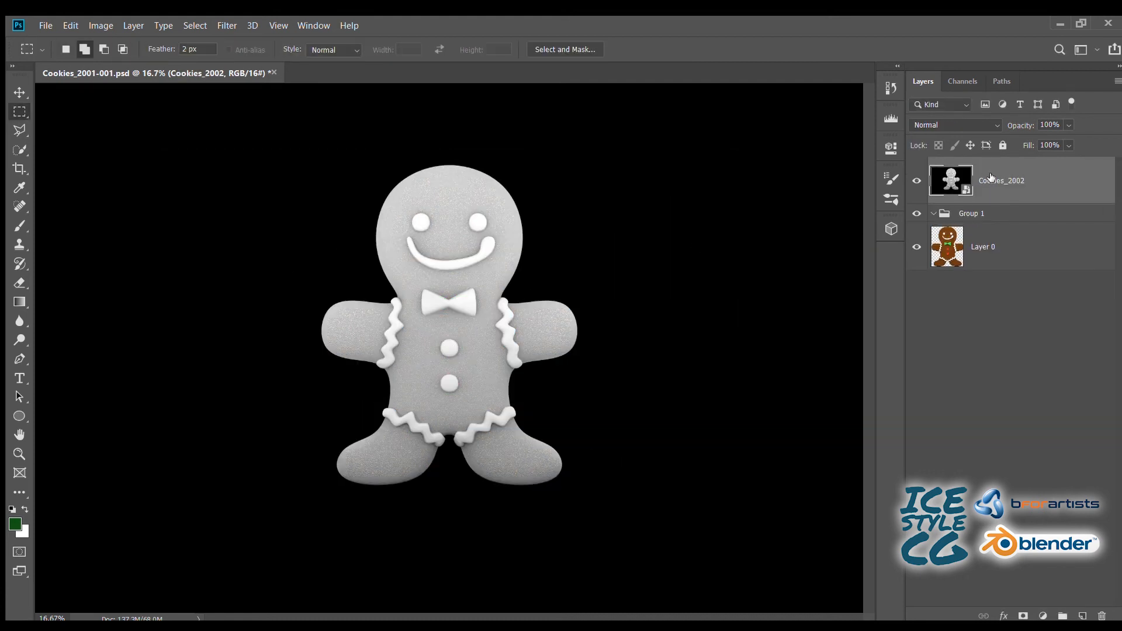
{"action": "left_click_drag", "start_coordinate": [991, 178], "coordinate": [977, 216]}
{"action": "left_click", "coordinate": [971, 199], "text": "ctrl"}
{"action": "left_click", "coordinate": [993, 166]}
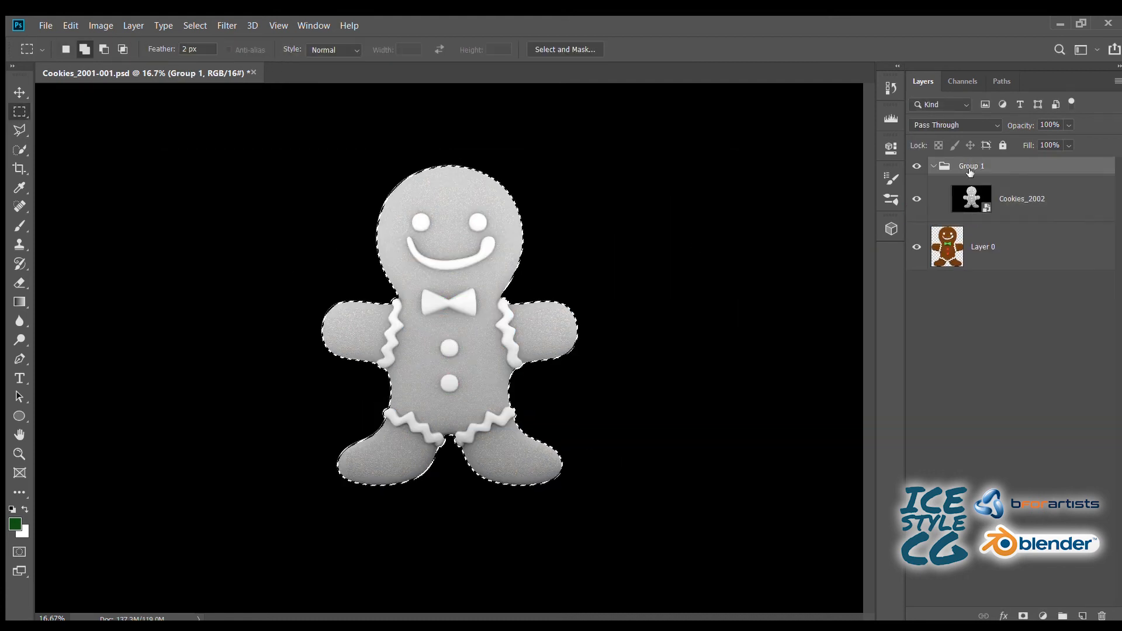
{"action": "left_click", "coordinate": [1023, 615]}
{"action": "left_click", "coordinate": [946, 120]}
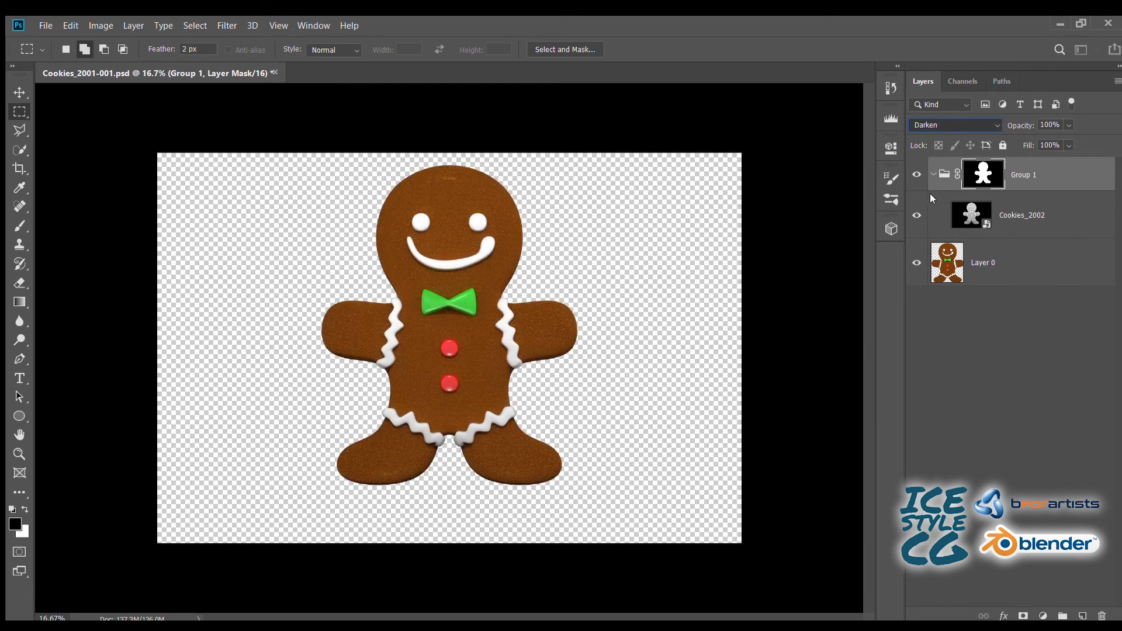
{"action": "left_click", "coordinate": [930, 194]}
{"action": "left_click", "coordinate": [935, 120]}
{"action": "left_click", "coordinate": [929, 139]}
- Set the Cookies_2002 layer's blend mode to Multiply with 45% opacity
{"action": "left_click", "coordinate": [994, 201]}
{"action": "left_click", "coordinate": [936, 123]}
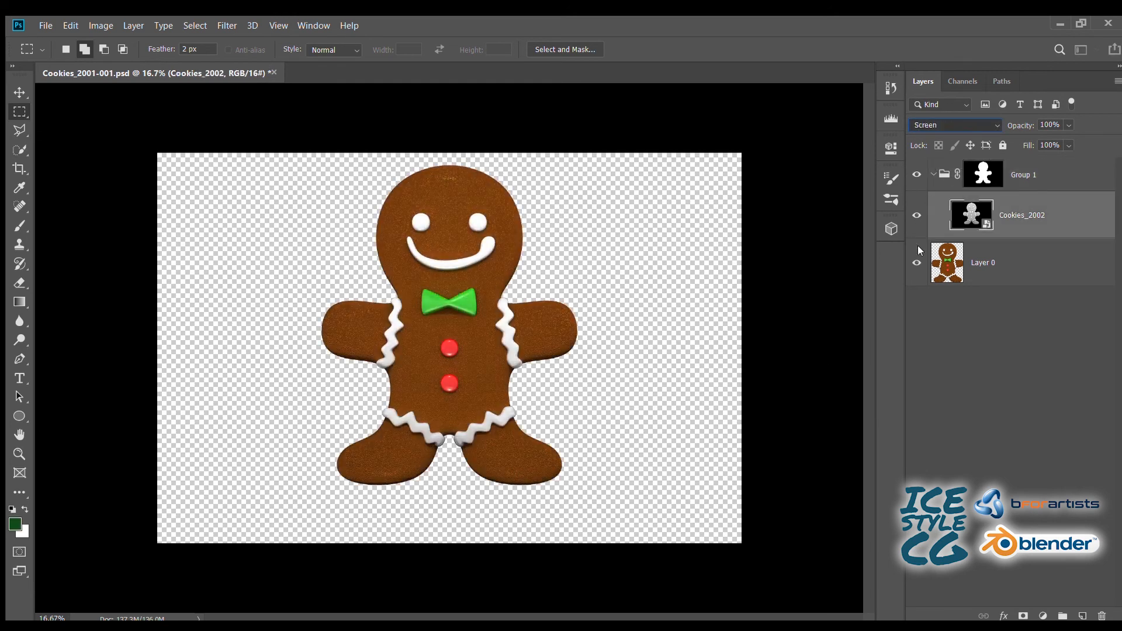
{"action": "left_click", "coordinate": [914, 179]}
{"action": "left_click_drag", "start_coordinate": [1027, 127], "coordinate": [979, 130]}
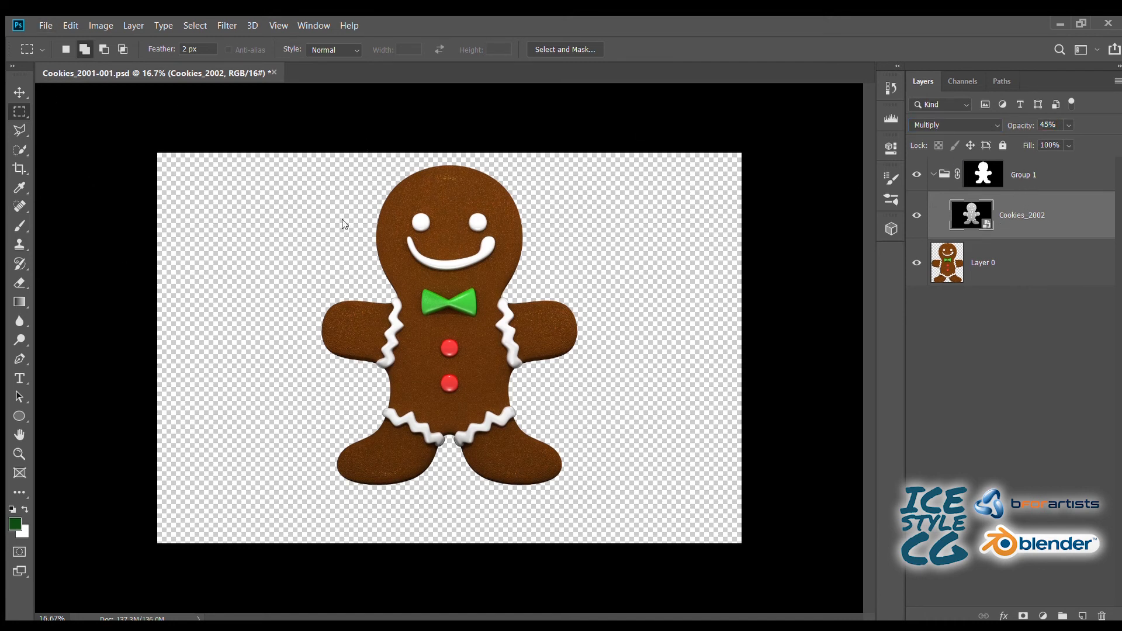
- Place the Cookies_2003 image above Cookies_2002 and blend it with Overlay at 53% opacity, comparing the result with Group 1 hidden
{"action": "key", "text": "Return"}
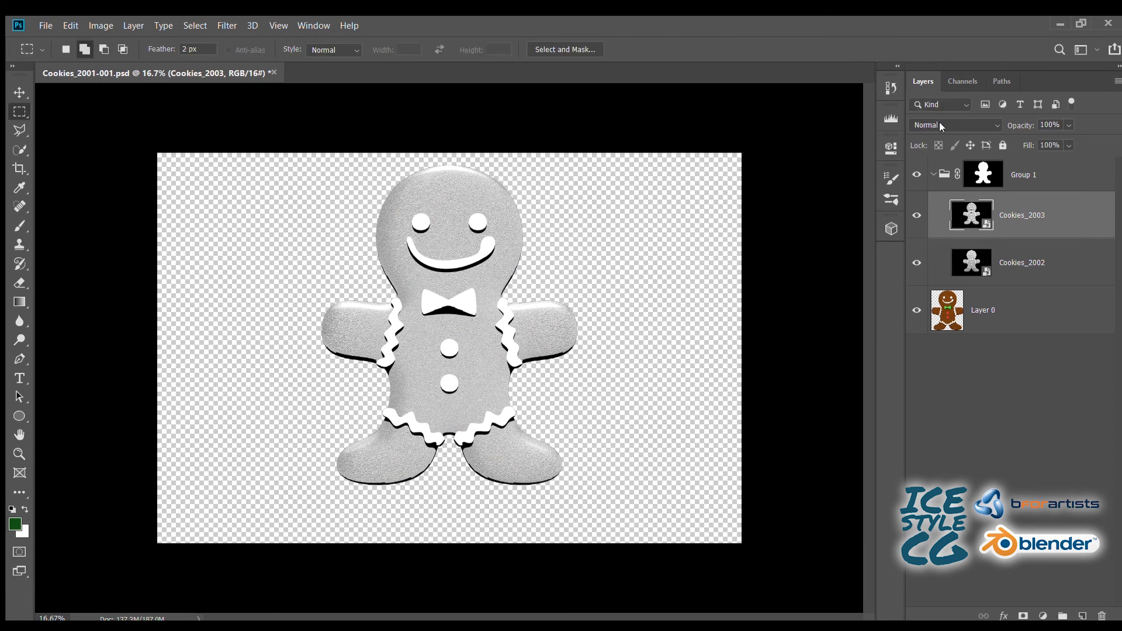
{"action": "left_click", "coordinate": [940, 124]}
{"action": "left_click", "coordinate": [937, 303]}
{"action": "left_click_drag", "start_coordinate": [1018, 126], "coordinate": [985, 130]}
{"action": "left_click", "coordinate": [916, 174]}
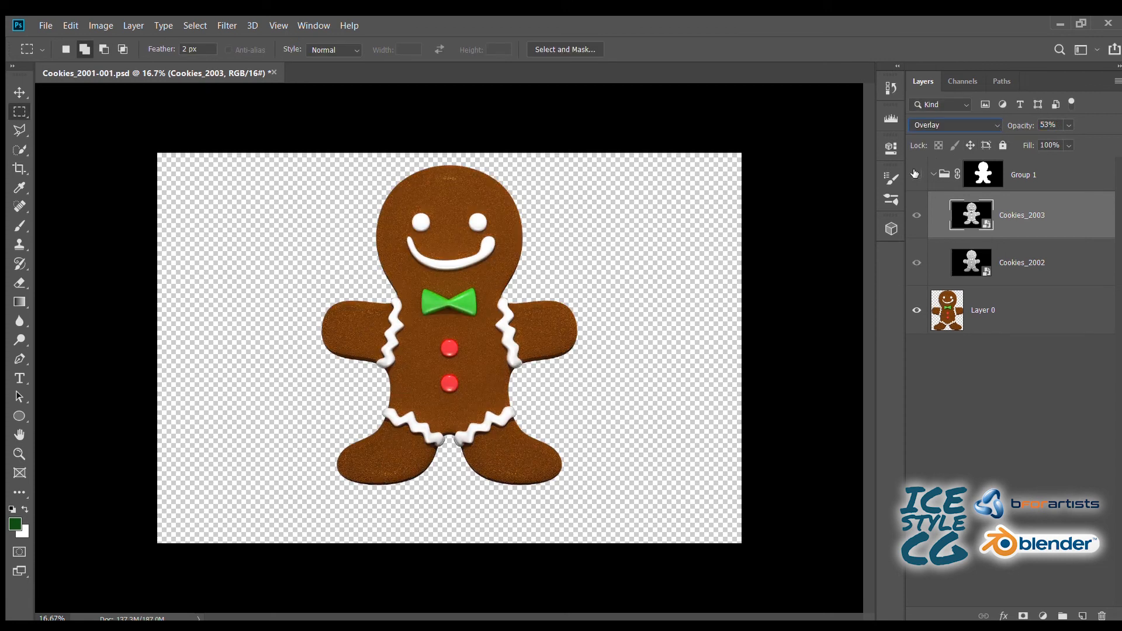
{"action": "left_click", "coordinate": [916, 173]}
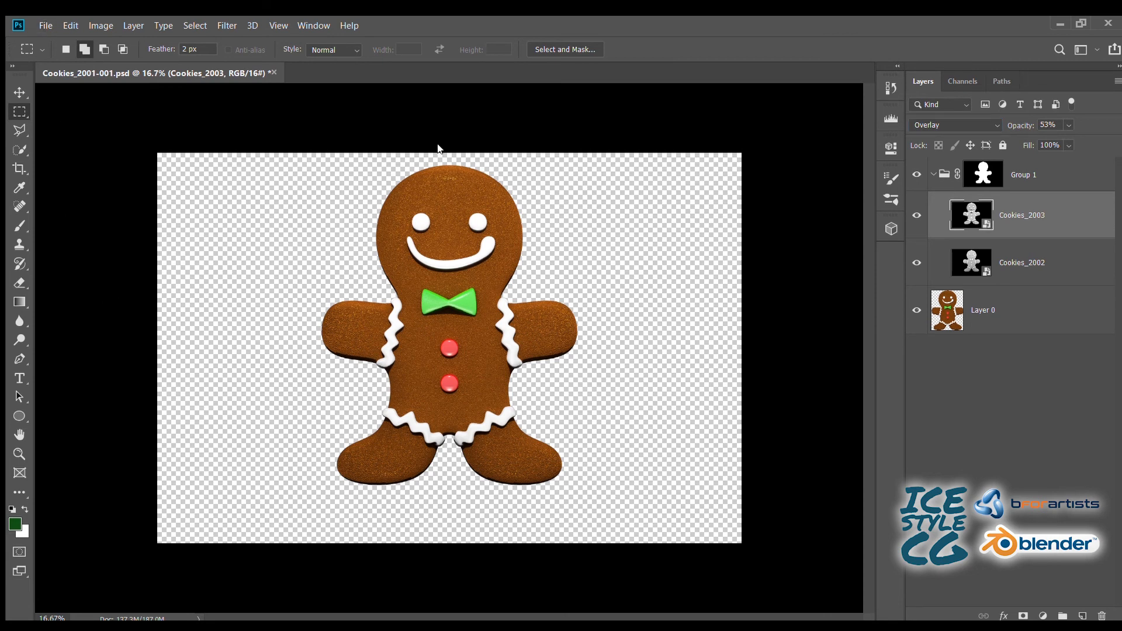
- Place the Cookies_2004 image above Cookies_2003 and blend it with Multiply at 28% opacity, comparing the result with Group 1 hidden
{"action": "key", "text": "Return"}
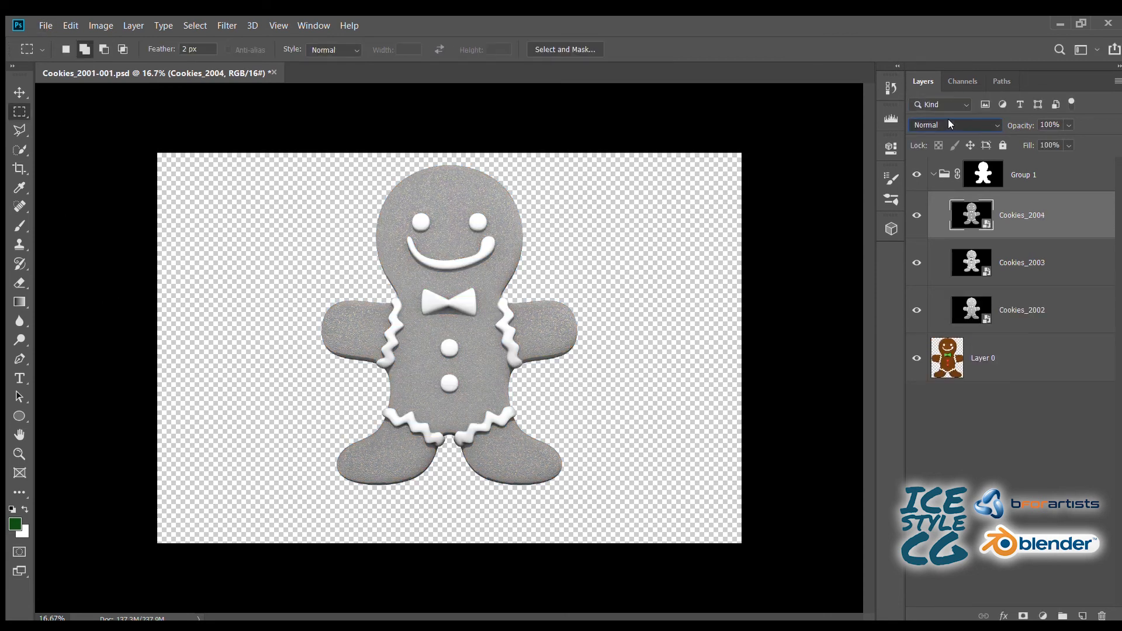
{"action": "left_click", "coordinate": [919, 176]}
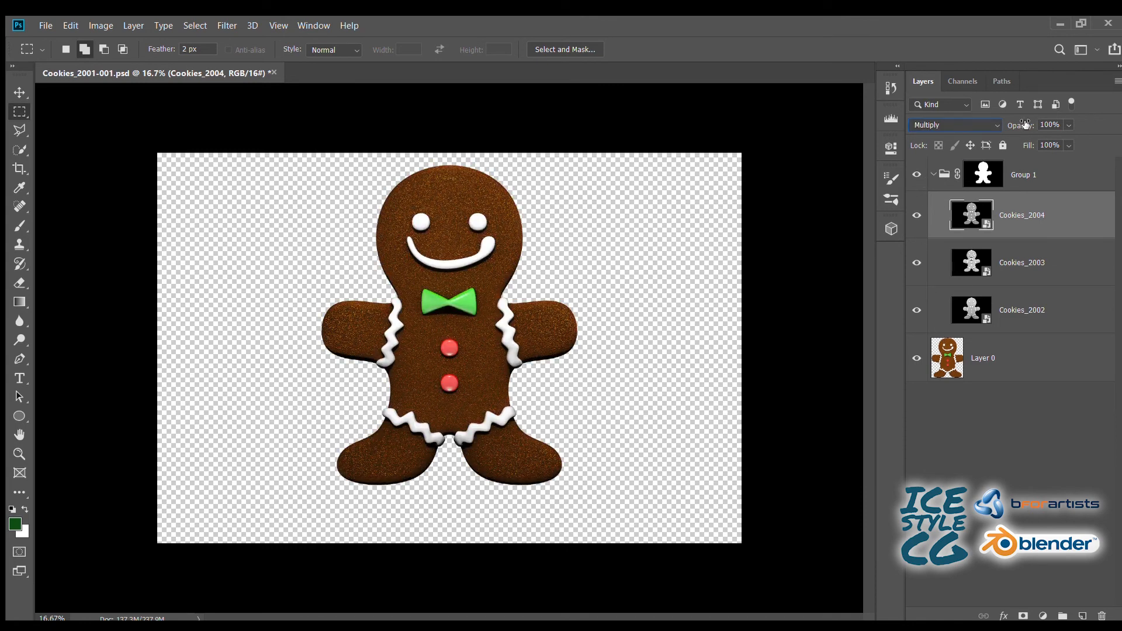
{"action": "left_click_drag", "start_coordinate": [1025, 124], "coordinate": [954, 133]}
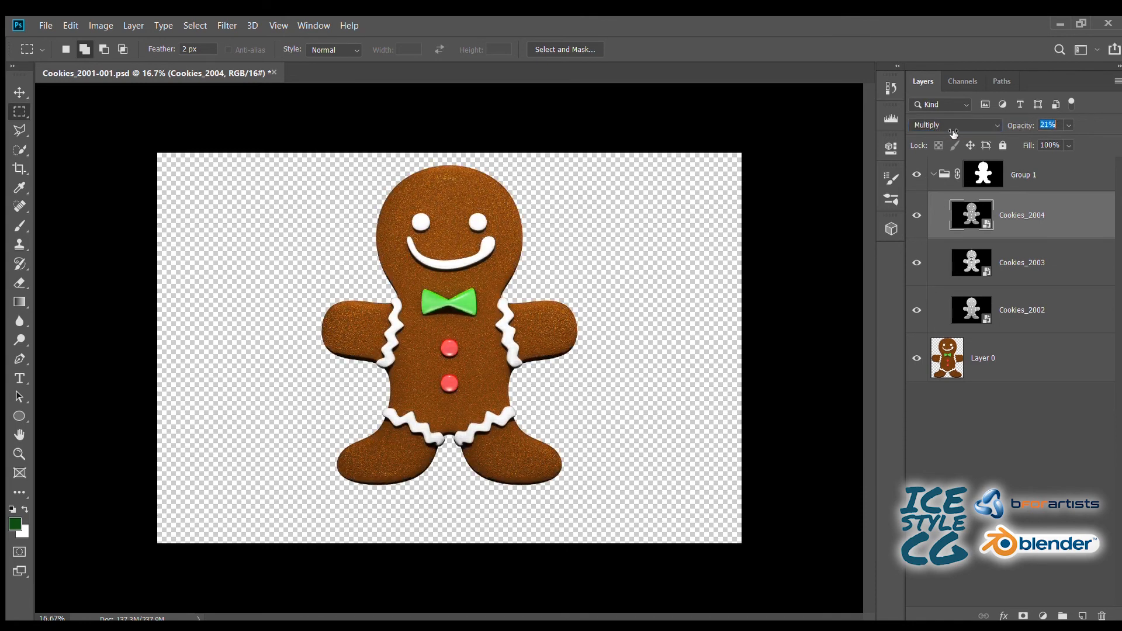
{"action": "left_click", "coordinate": [916, 176]}
{"action": "left_click", "coordinate": [915, 175]}
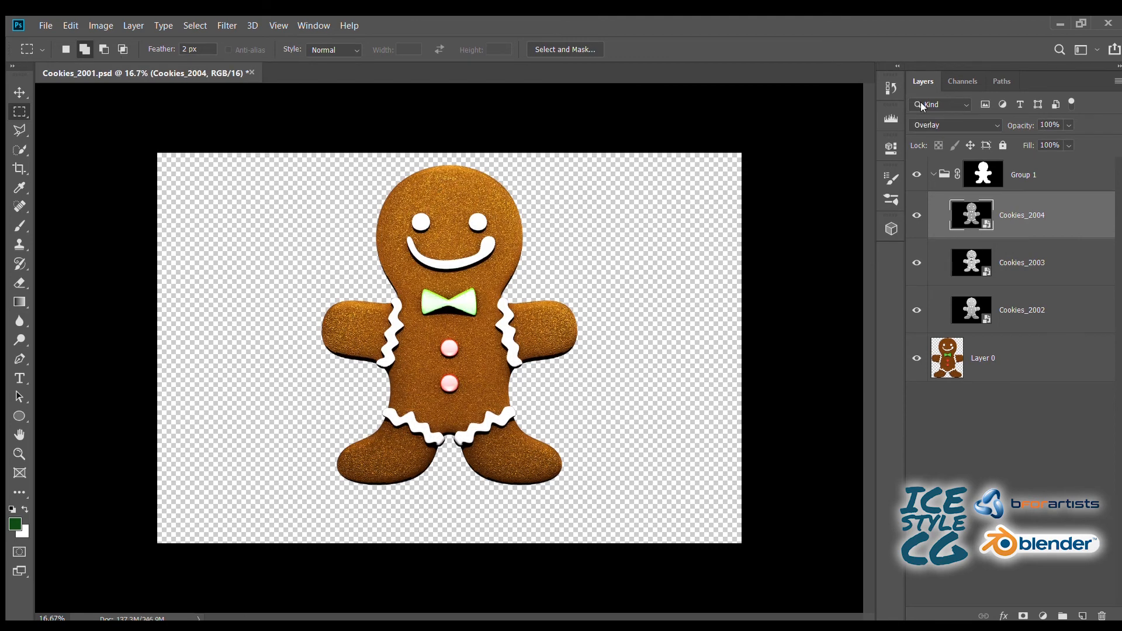
- Try other blend modes on the Cookies_2004 layer, settle on Multiply at 35% opacity, and save the document
{"action": "scroll", "coordinate": [941, 119], "scroll_direction": "down", "scroll_amount": 4}
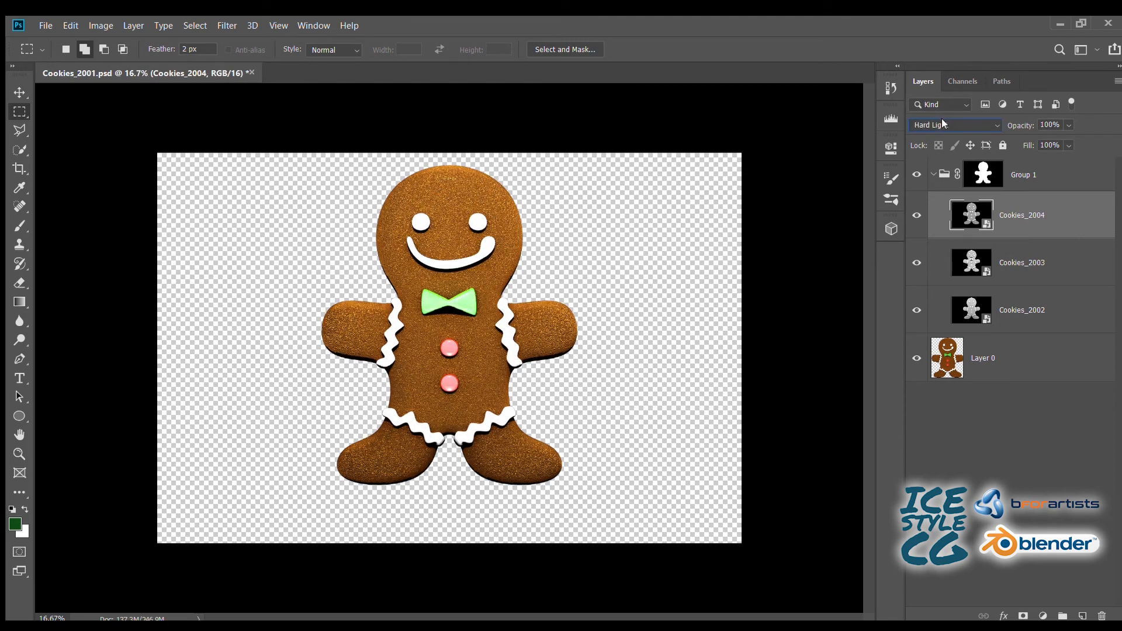
{"action": "scroll", "coordinate": [940, 124], "scroll_direction": "down", "scroll_amount": 3}
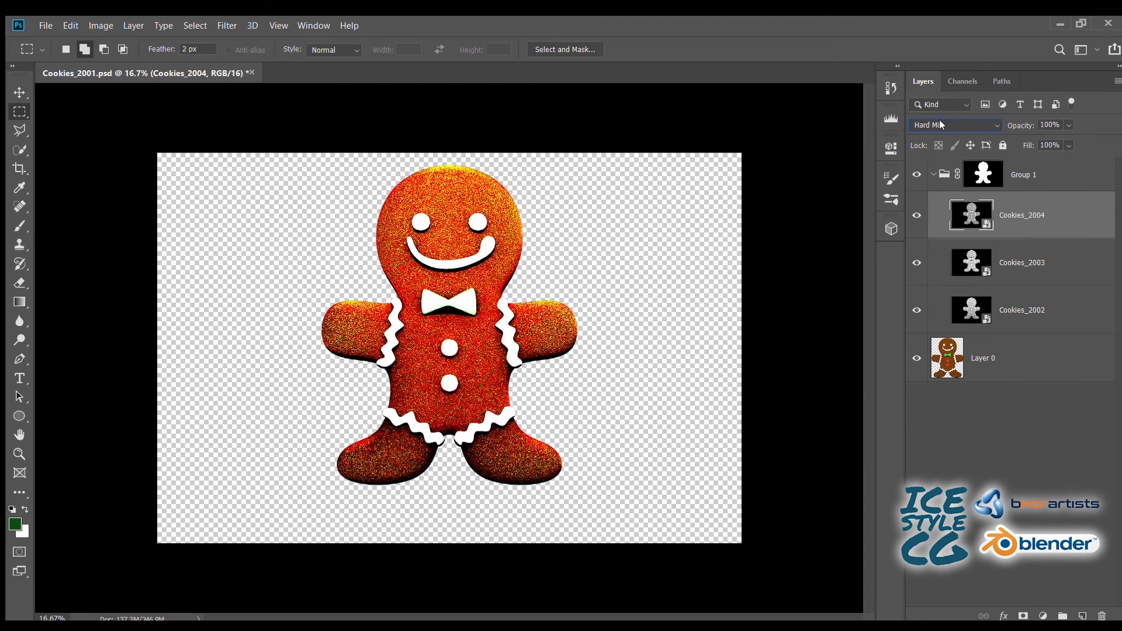
{"action": "scroll", "coordinate": [940, 124], "scroll_direction": "up", "scroll_amount": 5}
{"action": "scroll", "coordinate": [938, 121], "scroll_direction": "up", "scroll_amount": 5}
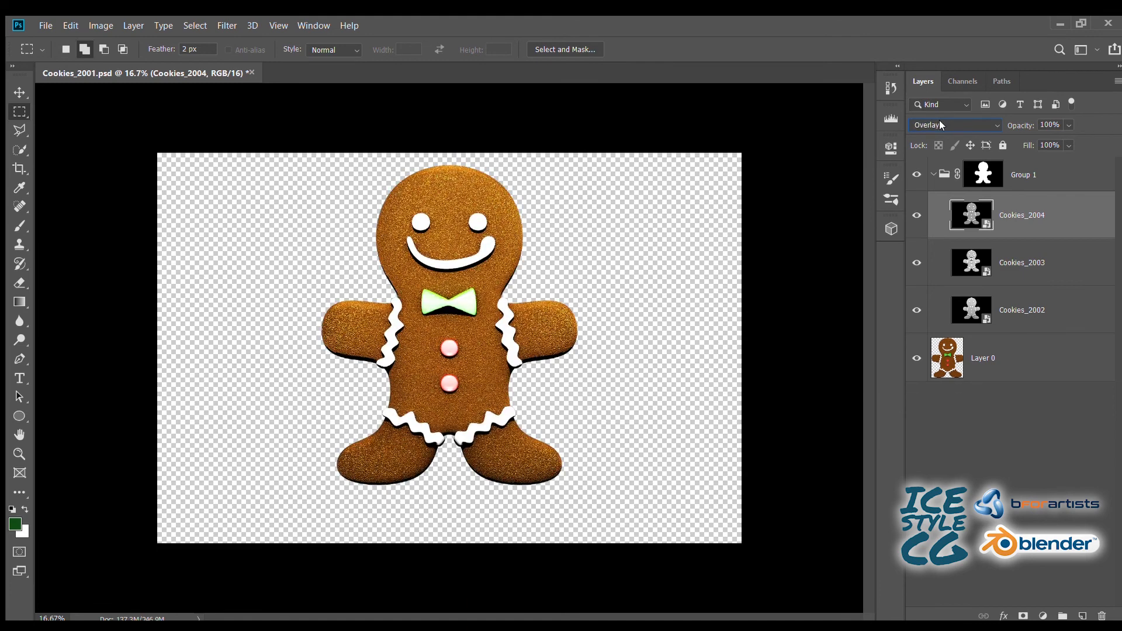
{"action": "scroll", "coordinate": [945, 119], "scroll_direction": "up", "scroll_amount": 4}
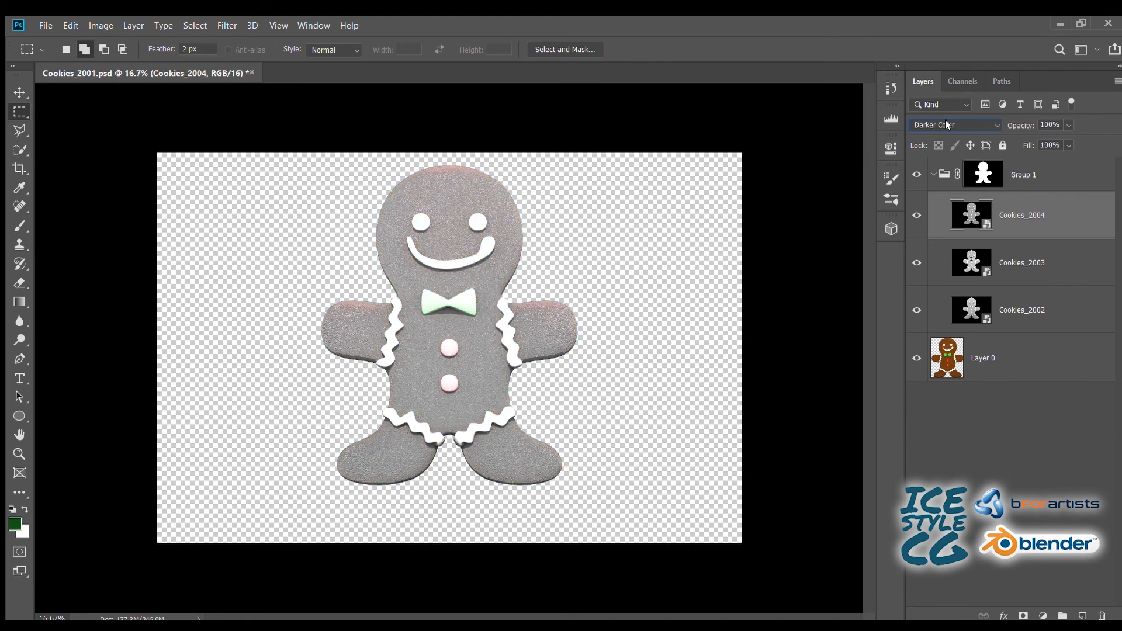
{"action": "scroll", "coordinate": [944, 119], "scroll_direction": "up", "scroll_amount": 2}
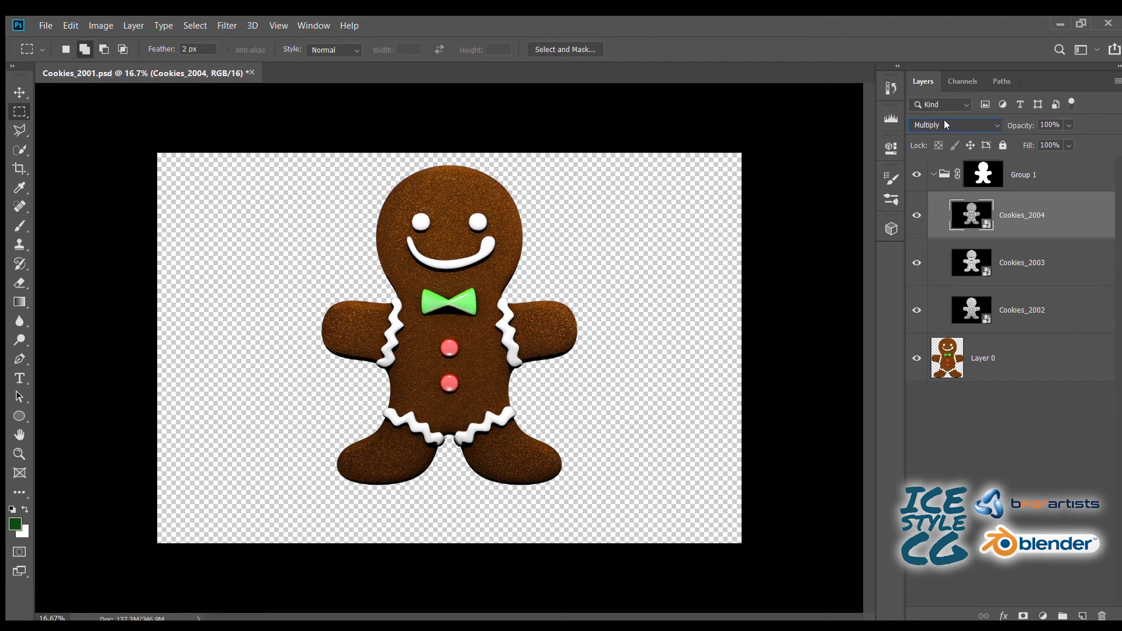
{"action": "left_click", "coordinate": [916, 216]}
{"action": "left_click", "coordinate": [915, 216]}
{"action": "left_click_drag", "start_coordinate": [1018, 125], "coordinate": [879, 133]}
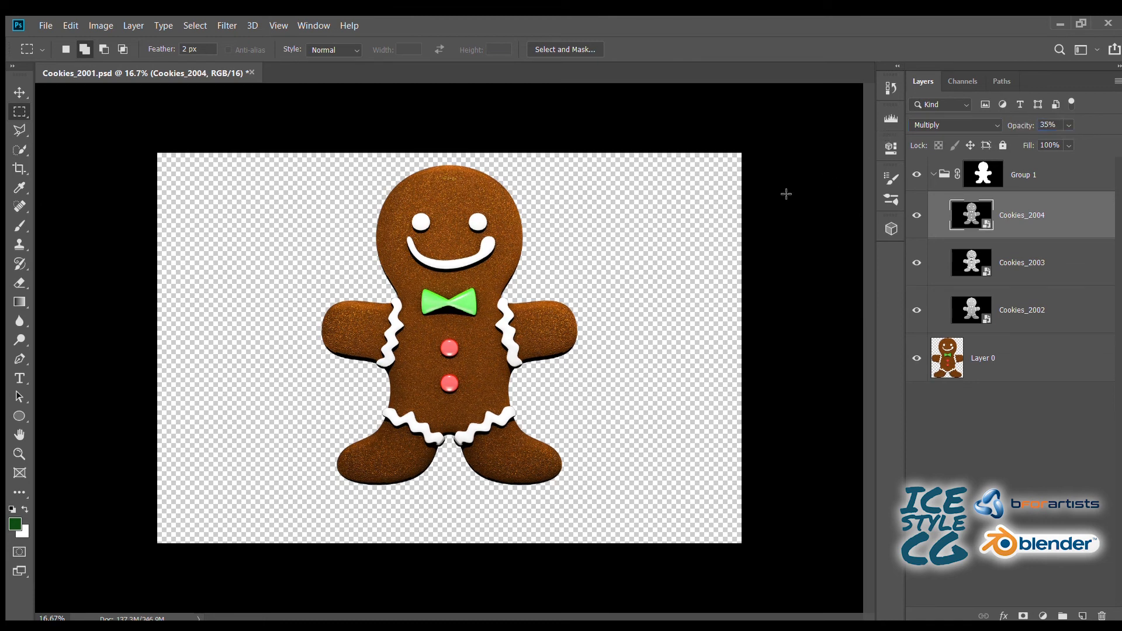
{"action": "key", "text": "ctrl+s"}
- Place the Cookies_2005 image above Cookies_2004 in Group 1 and inspect its glow details around the bow tie, arm and face
{"action": "key", "text": "Return"}
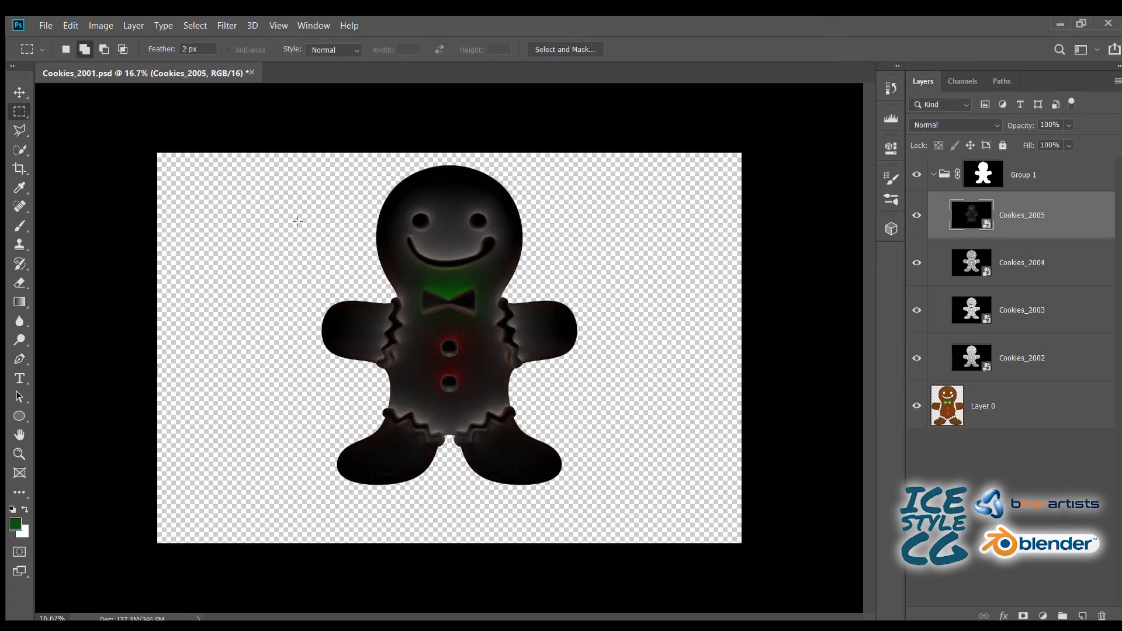
{"action": "key", "text": "ctrl+1"}
{"action": "left_click_drag", "start_coordinate": [331, 146], "coordinate": [380, 353]}
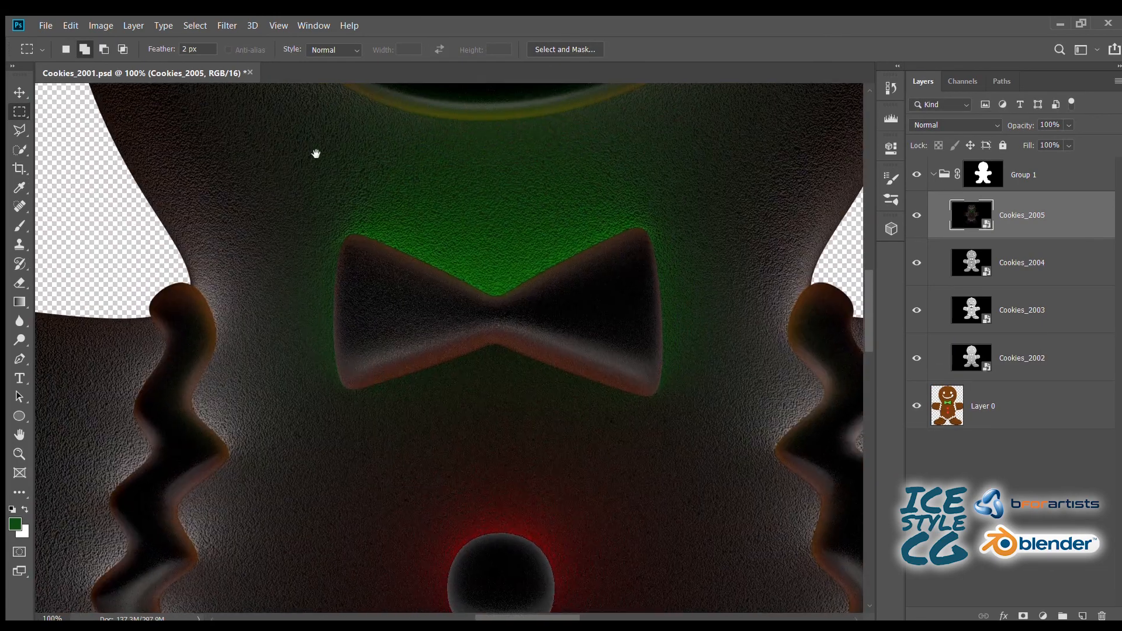
{"action": "left_click_drag", "start_coordinate": [315, 123], "coordinate": [349, 562]}
{"action": "left_click_drag", "start_coordinate": [237, 208], "coordinate": [492, 88]}
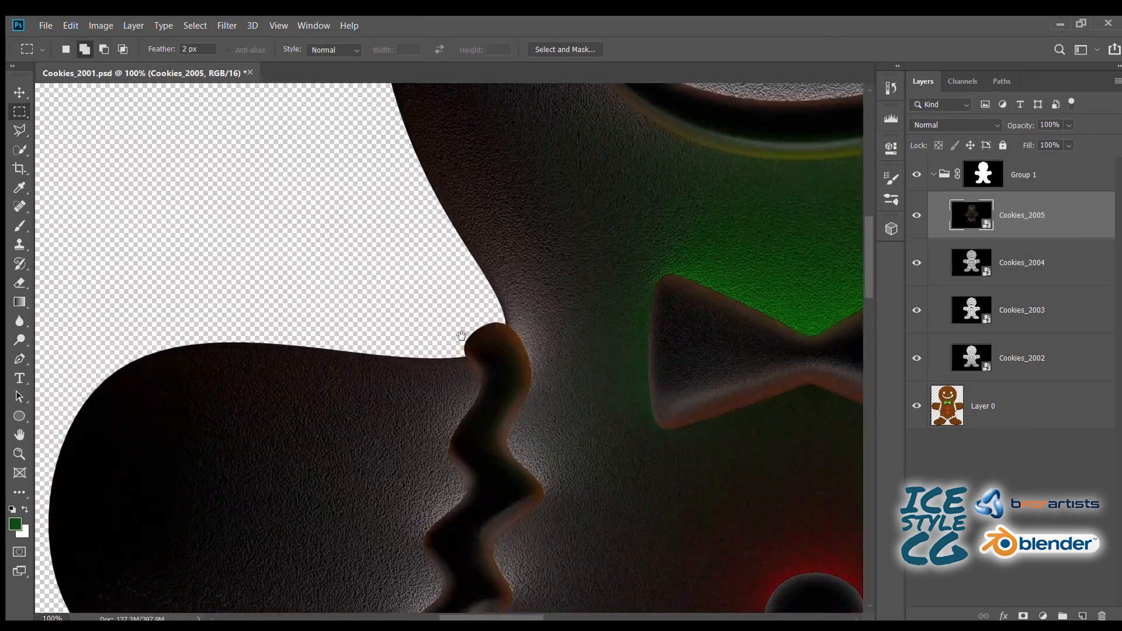
{"action": "left_click_drag", "start_coordinate": [527, 186], "coordinate": [345, 491]}
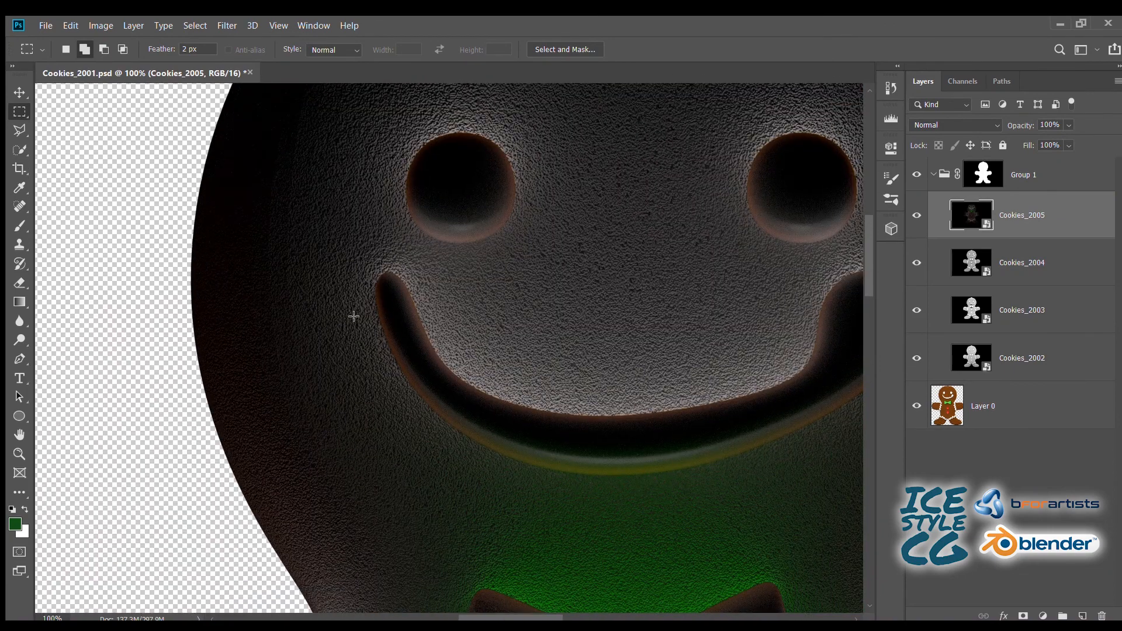
{"action": "key", "text": "ctrl+0"}
- Try out blend modes on the Cookies_2005 layer, settle on Color Dodge, and fine-tune its opacity
{"action": "left_click", "coordinate": [932, 125]}
{"action": "scroll", "coordinate": [930, 120], "scroll_direction": "down", "scroll_amount": 4}
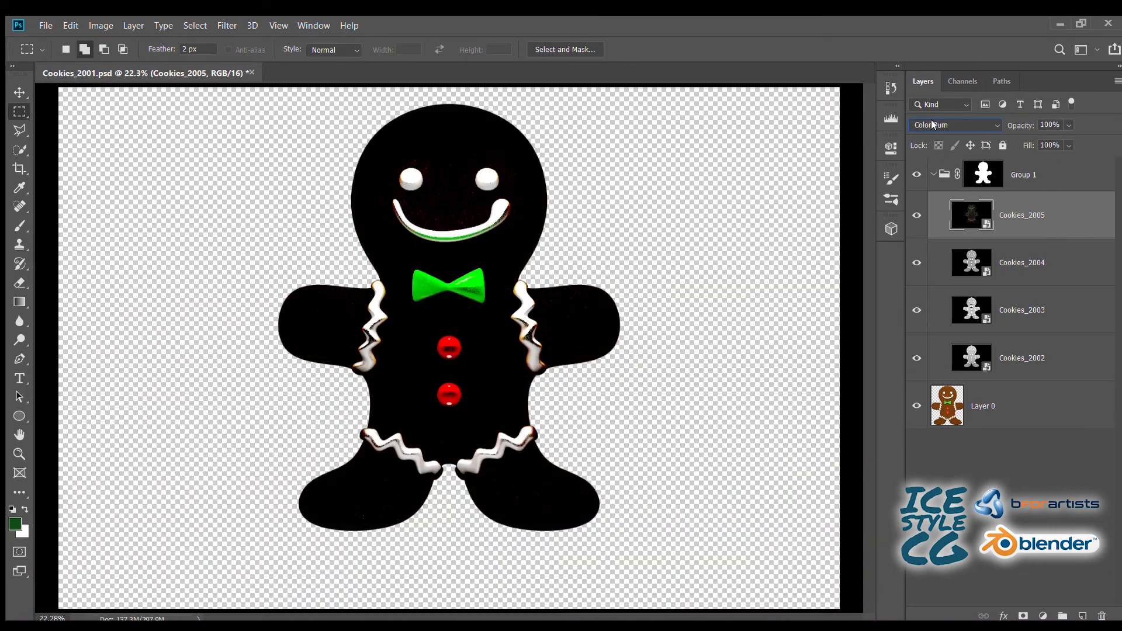
{"action": "scroll", "coordinate": [930, 119], "scroll_direction": "down", "scroll_amount": 6}
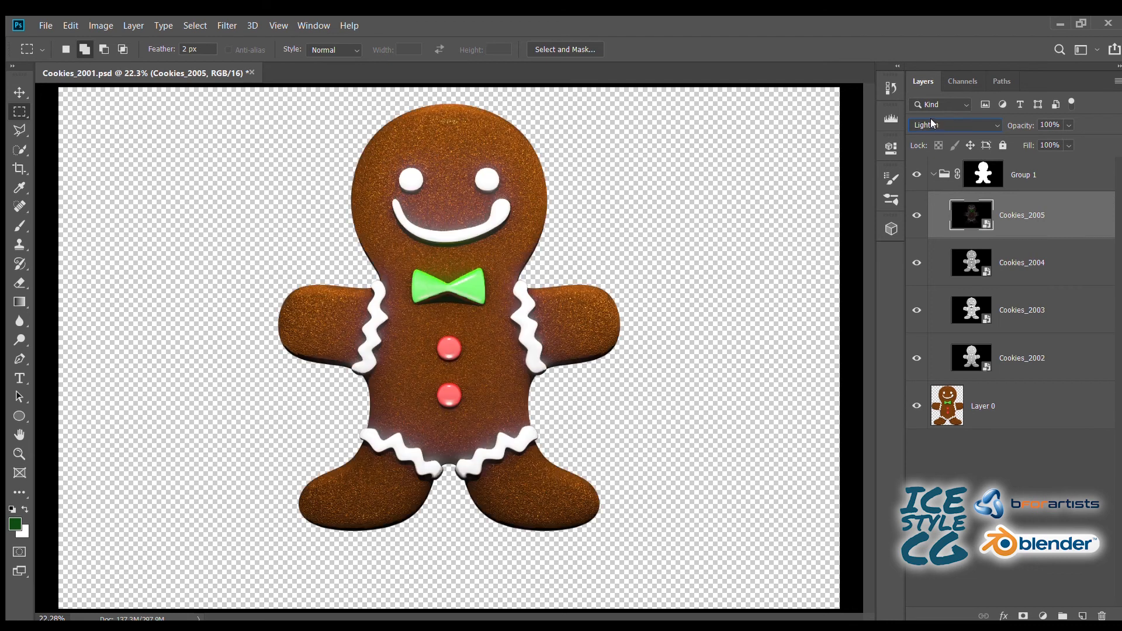
{"action": "scroll", "coordinate": [930, 118], "scroll_direction": "down", "scroll_amount": 3}
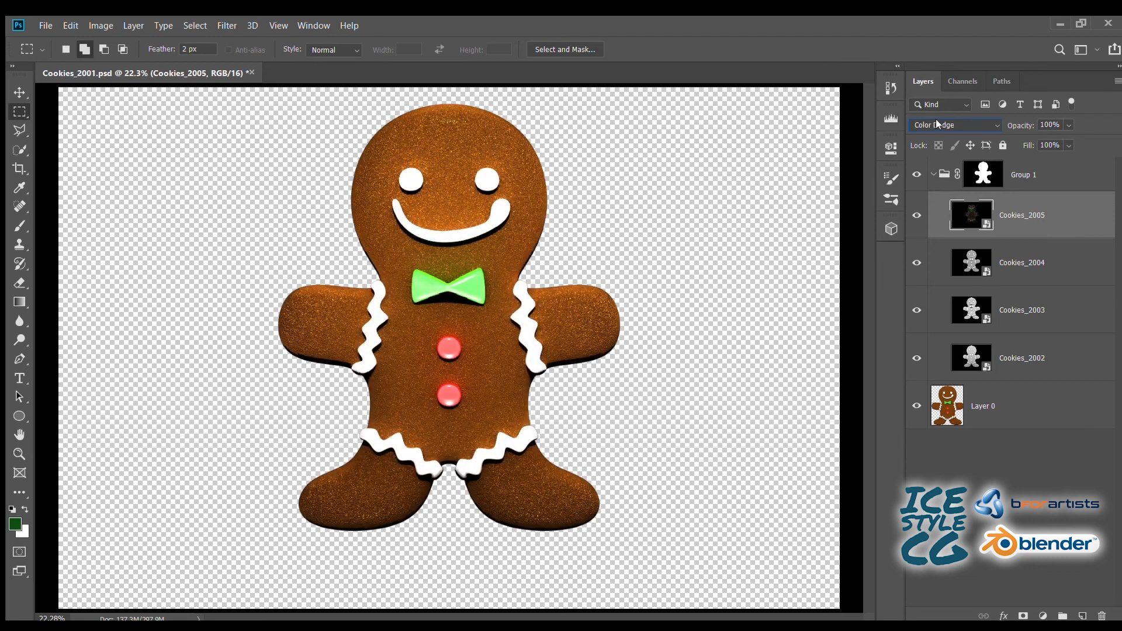
{"action": "scroll", "coordinate": [936, 120], "scroll_direction": "down", "scroll_amount": 6}
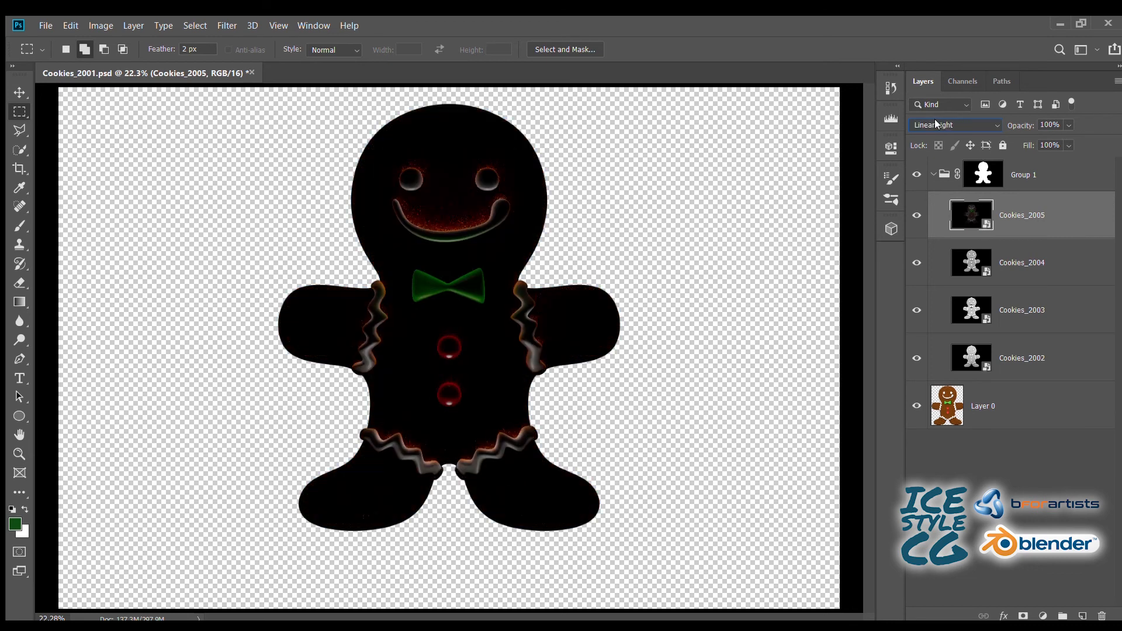
{"action": "scroll", "coordinate": [939, 122], "scroll_direction": "down", "scroll_amount": 1}
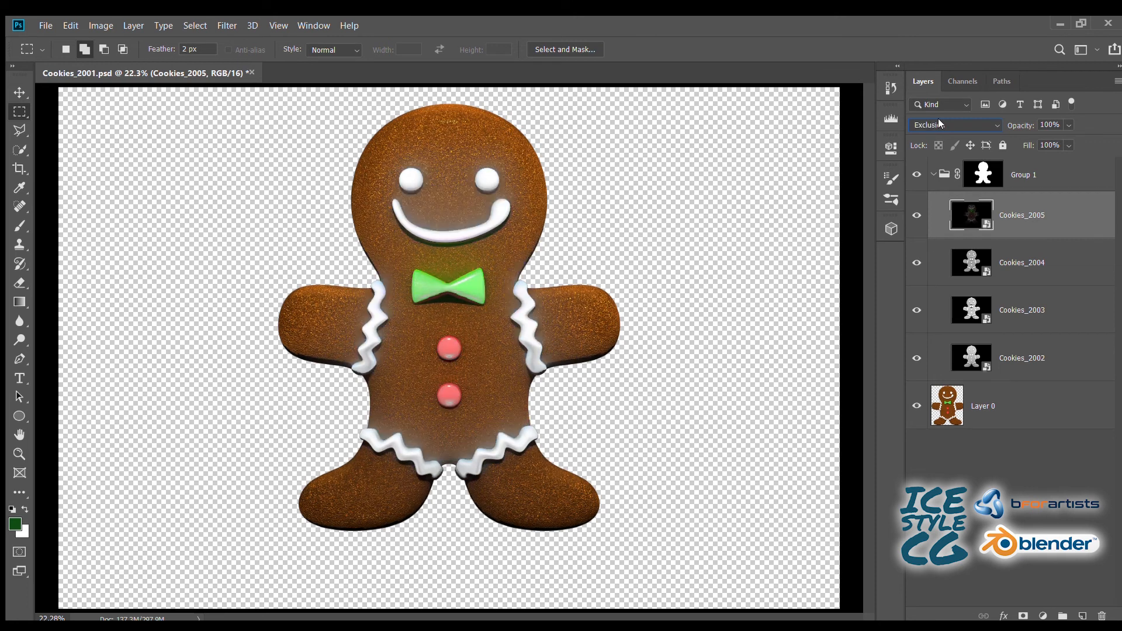
{"action": "scroll", "coordinate": [937, 118], "scroll_direction": "down", "scroll_amount": 1}
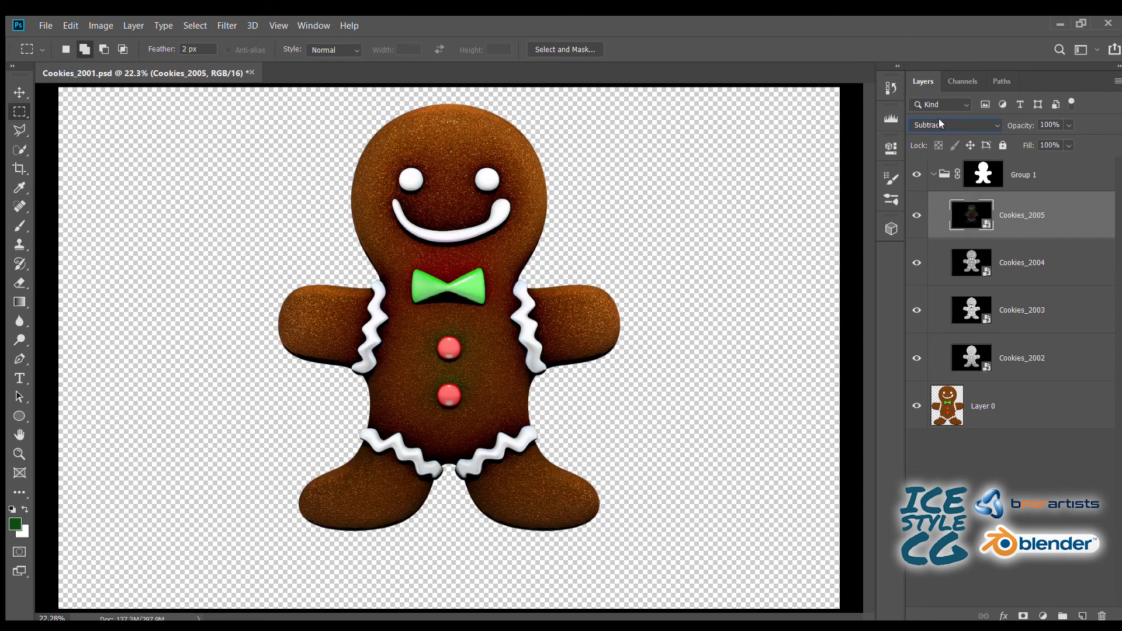
{"action": "scroll", "coordinate": [936, 118], "scroll_direction": "up", "scroll_amount": 12}
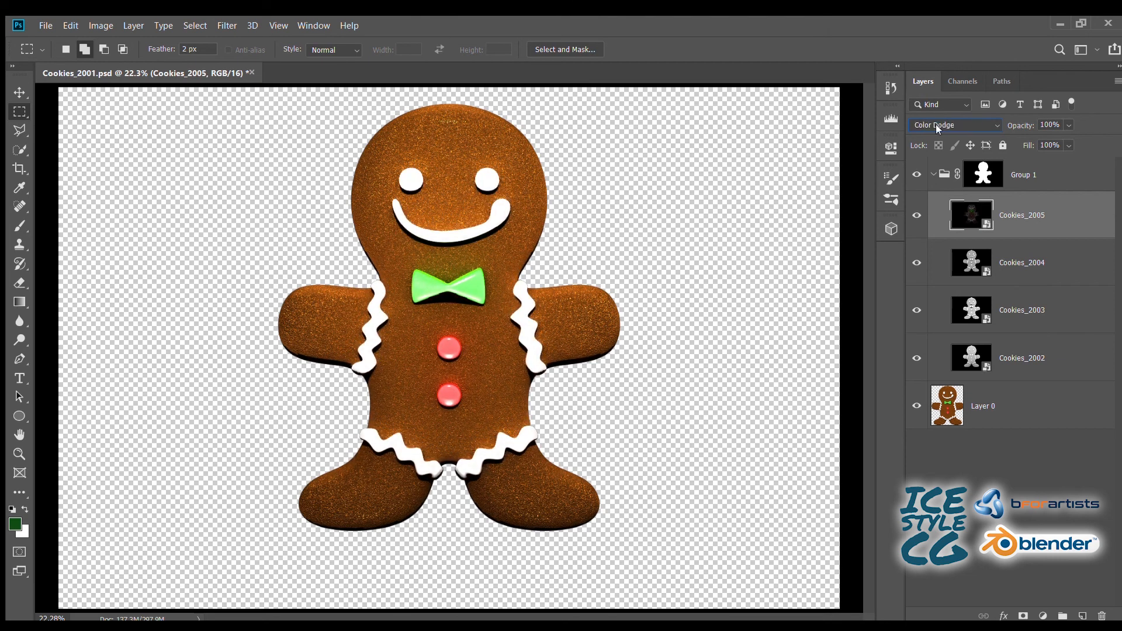
{"action": "left_click", "coordinate": [916, 214]}
{"action": "left_click", "coordinate": [916, 214]}
{"action": "mouse_move", "coordinate": [1018, 123]}
{"action": "left_mouse_down"}
{"action": "mouse_move", "coordinate": [1001, 126]}
{"action": "mouse_move", "coordinate": [1016, 127]}
{"action": "left_mouse_up"}
- Place the Cookies_2006 image above Cookies_2005 and blend it with Soft Light at 42% opacity
{"action": "key", "text": "Return"}
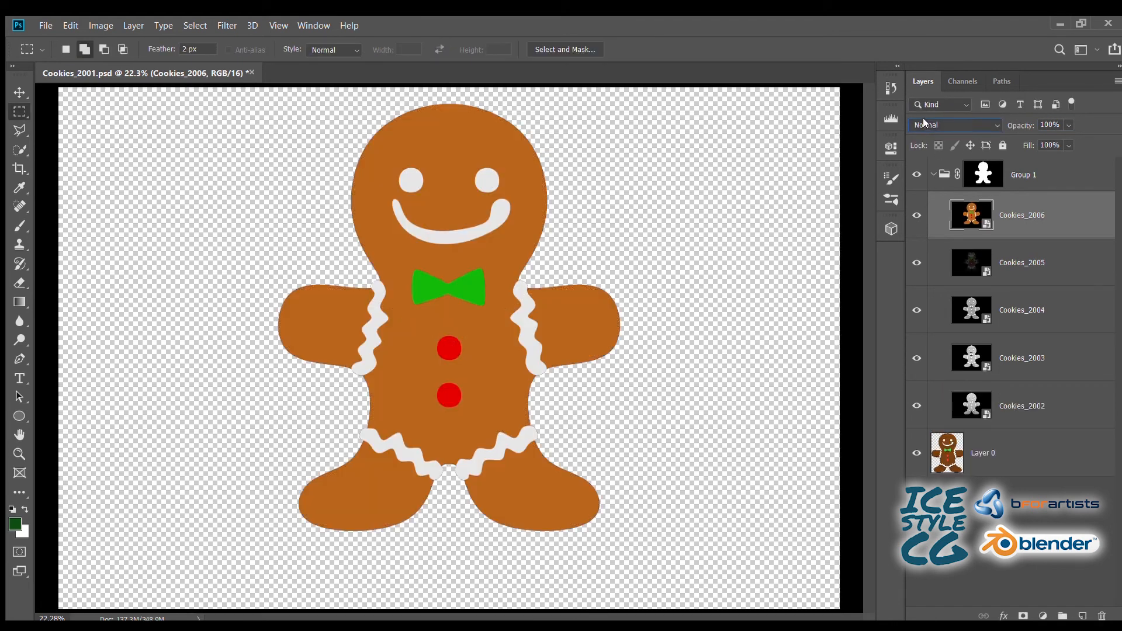
{"action": "scroll", "coordinate": [935, 125], "scroll_direction": "down", "scroll_amount": 4}
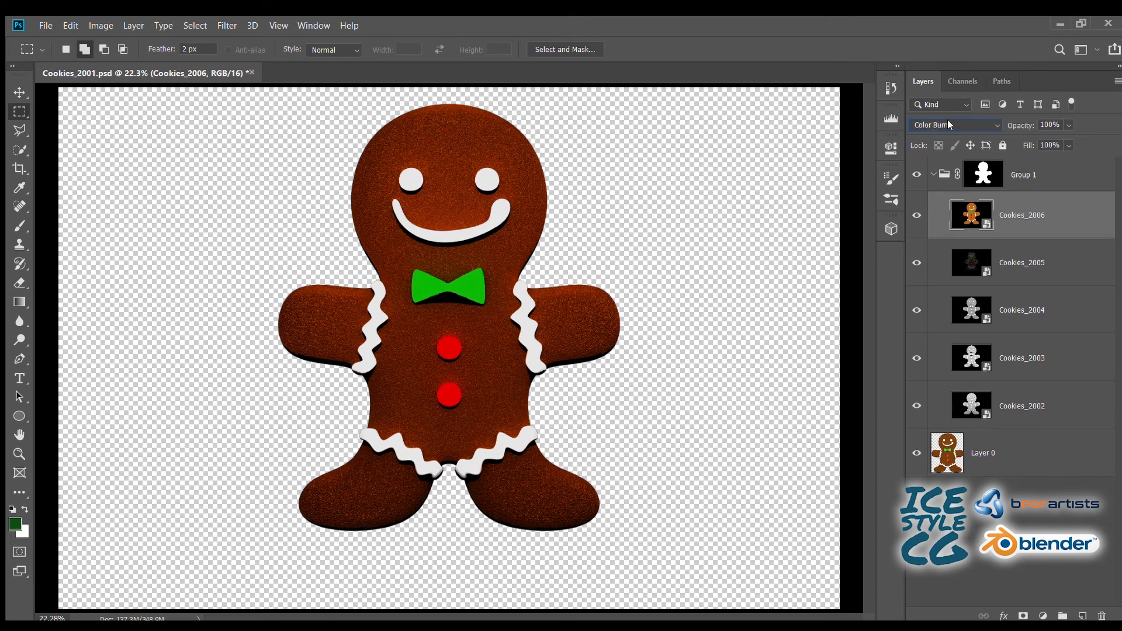
{"action": "scroll", "coordinate": [948, 123], "scroll_direction": "down", "scroll_amount": 4}
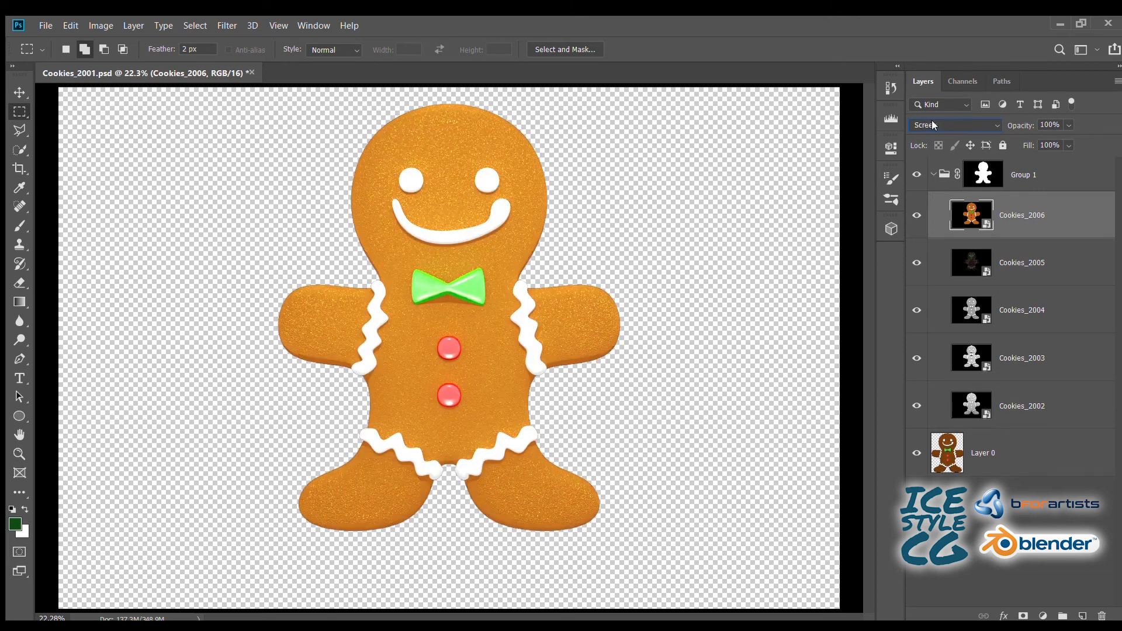
{"action": "scroll", "coordinate": [932, 121], "scroll_direction": "down", "scroll_amount": 5}
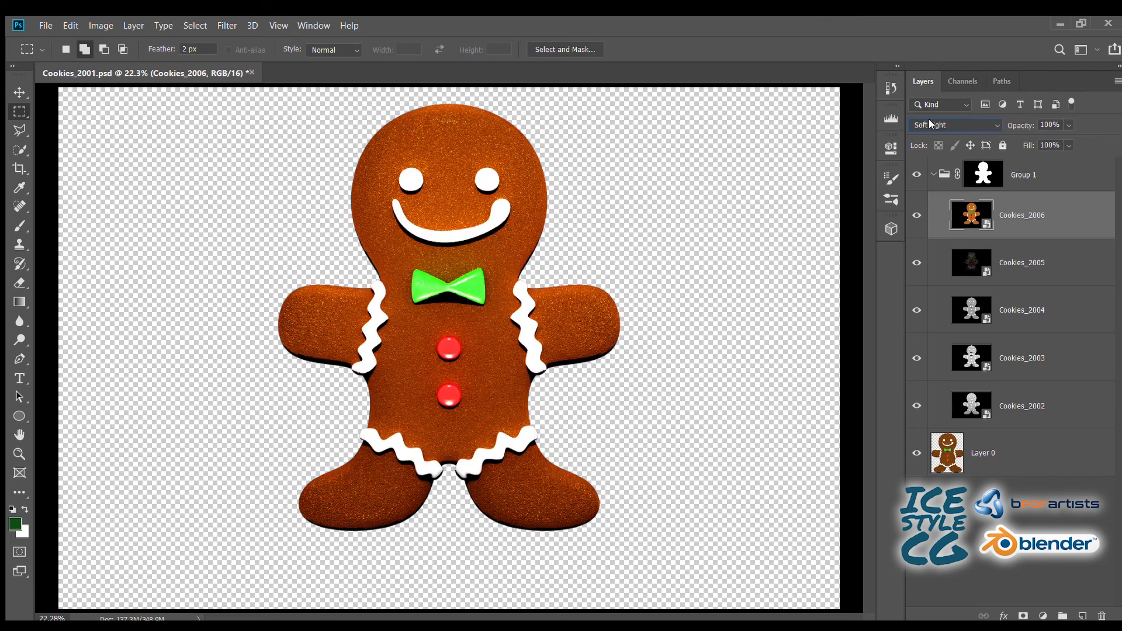
{"action": "left_click", "coordinate": [916, 215]}
{"action": "left_click", "coordinate": [916, 215]}
{"action": "left_click_drag", "start_coordinate": [1017, 126], "coordinate": [974, 128]}
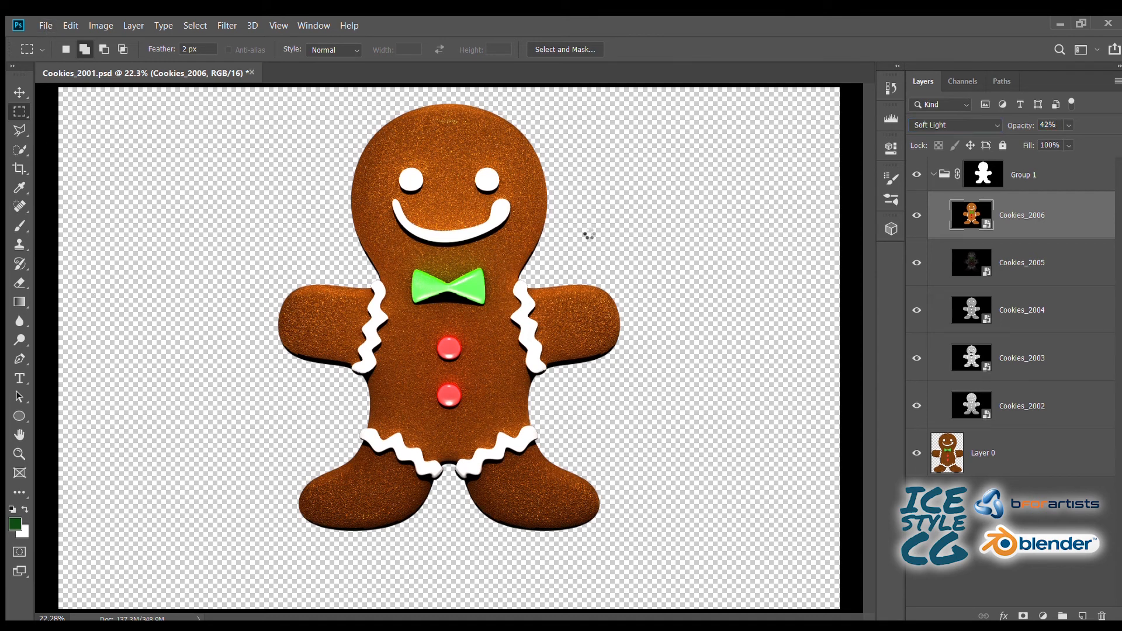
- Place the Cookies_2007 image above Cookies_2006 in Group 1 and try blend modes such as Screen, Lighter Color, Overlay and Hard Mix
{"action": "key", "text": "Return"}
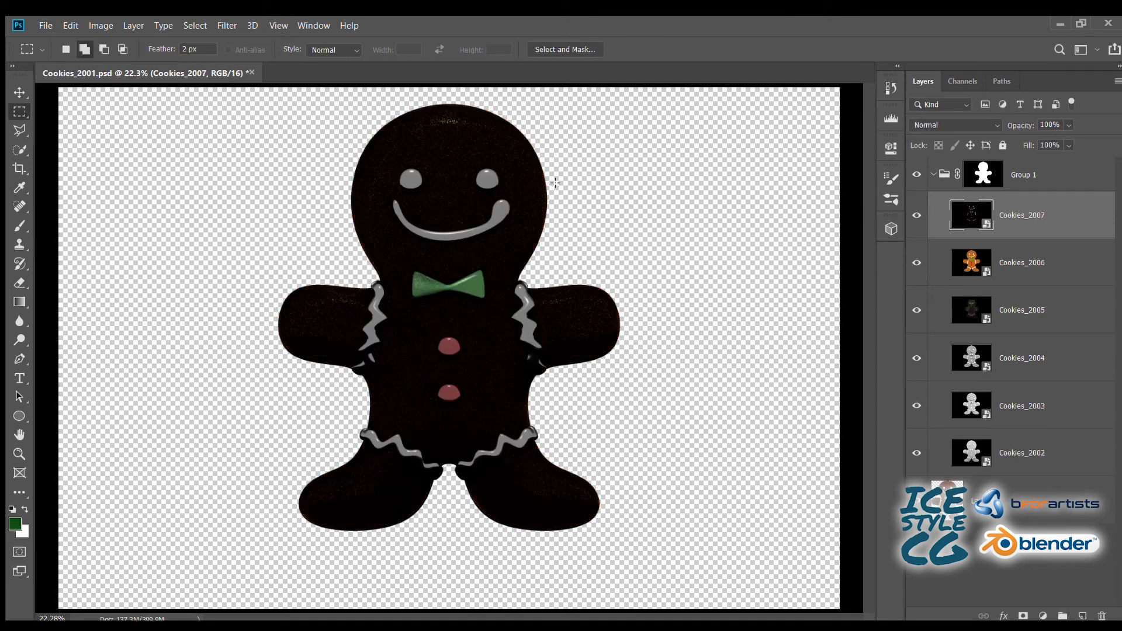
{"action": "scroll", "coordinate": [943, 119], "scroll_direction": "down", "scroll_amount": 5}
{"action": "scroll", "coordinate": [941, 120], "scroll_direction": "down", "scroll_amount": 3}
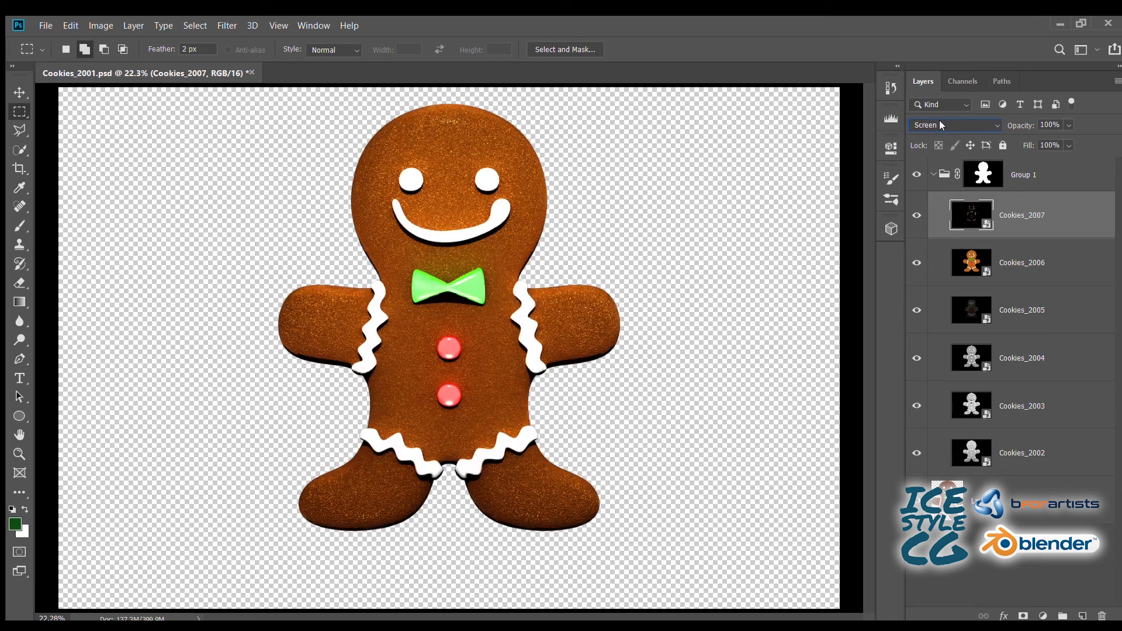
{"action": "scroll", "coordinate": [941, 120], "scroll_direction": "down", "scroll_amount": 2}
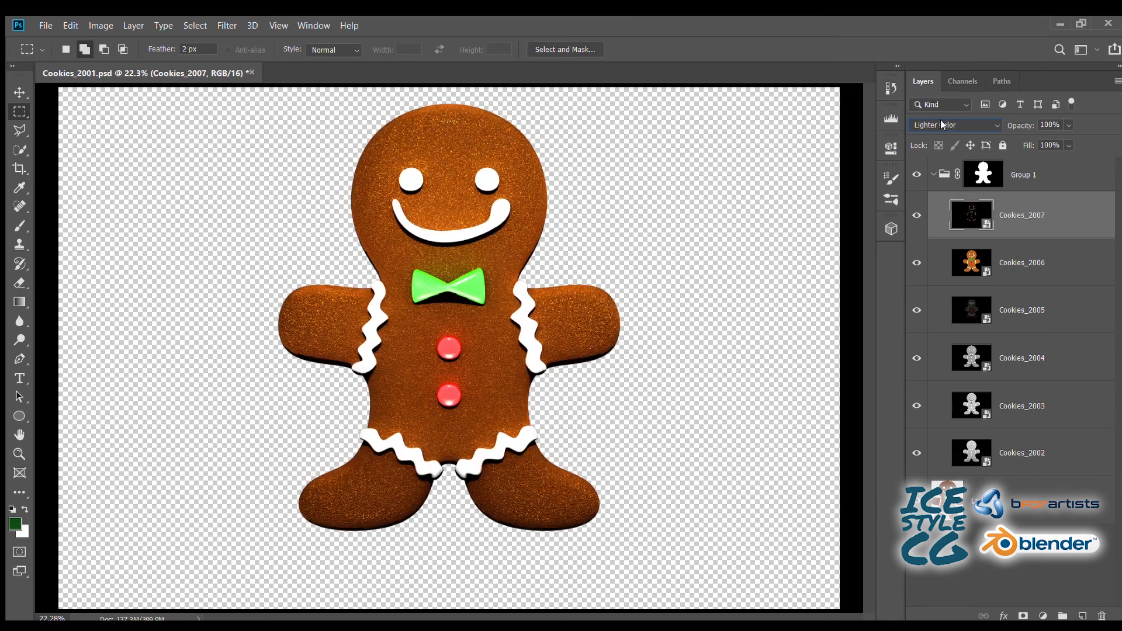
{"action": "left_click", "coordinate": [917, 212]}
{"action": "scroll", "coordinate": [926, 118], "scroll_direction": "down", "scroll_amount": 2}
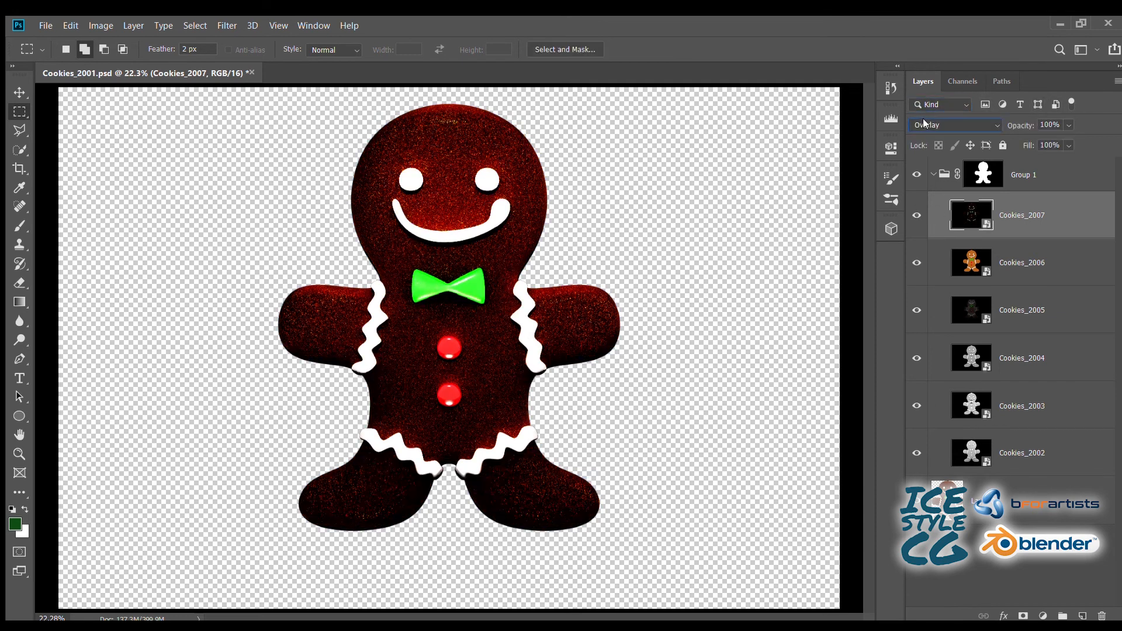
{"action": "scroll", "coordinate": [922, 121], "scroll_direction": "down", "scroll_amount": 6}
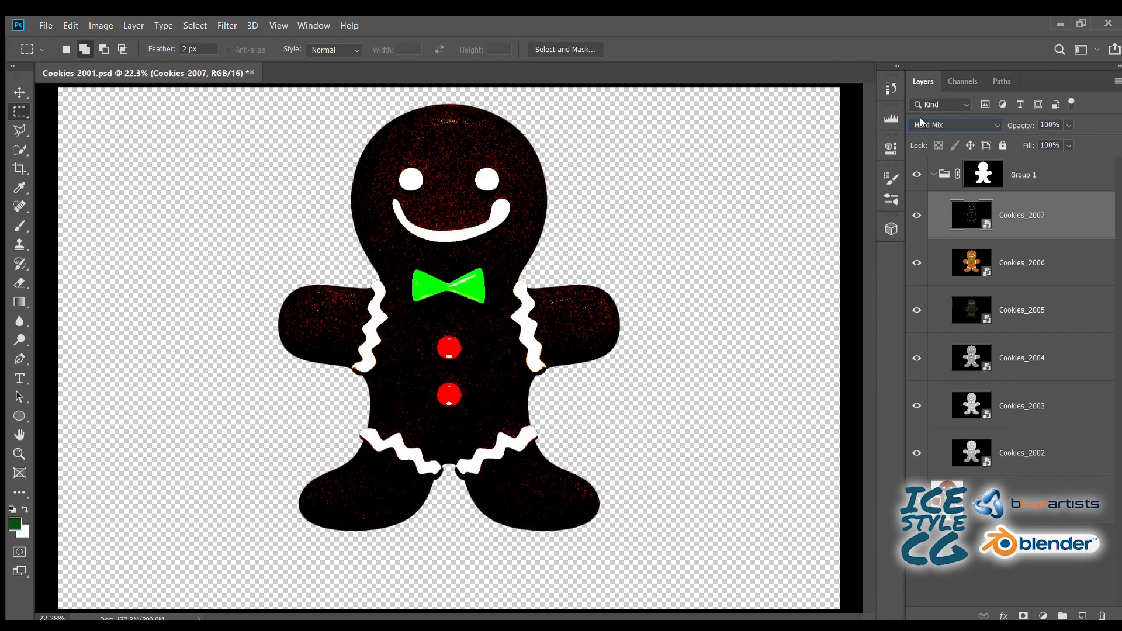
- Compare further blend modes on the Cookies_2007 layer, check it hidden and shown, and settle on Lighten
{"action": "scroll", "coordinate": [921, 121], "scroll_direction": "up", "scroll_amount": 5}
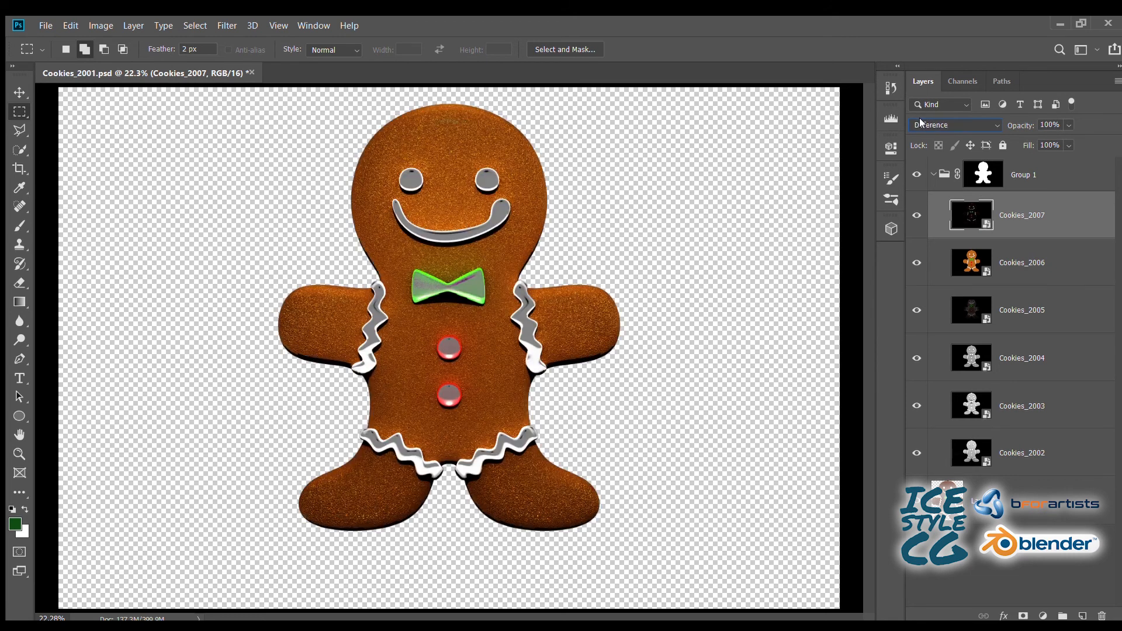
{"action": "scroll", "coordinate": [929, 122], "scroll_direction": "up", "scroll_amount": 3}
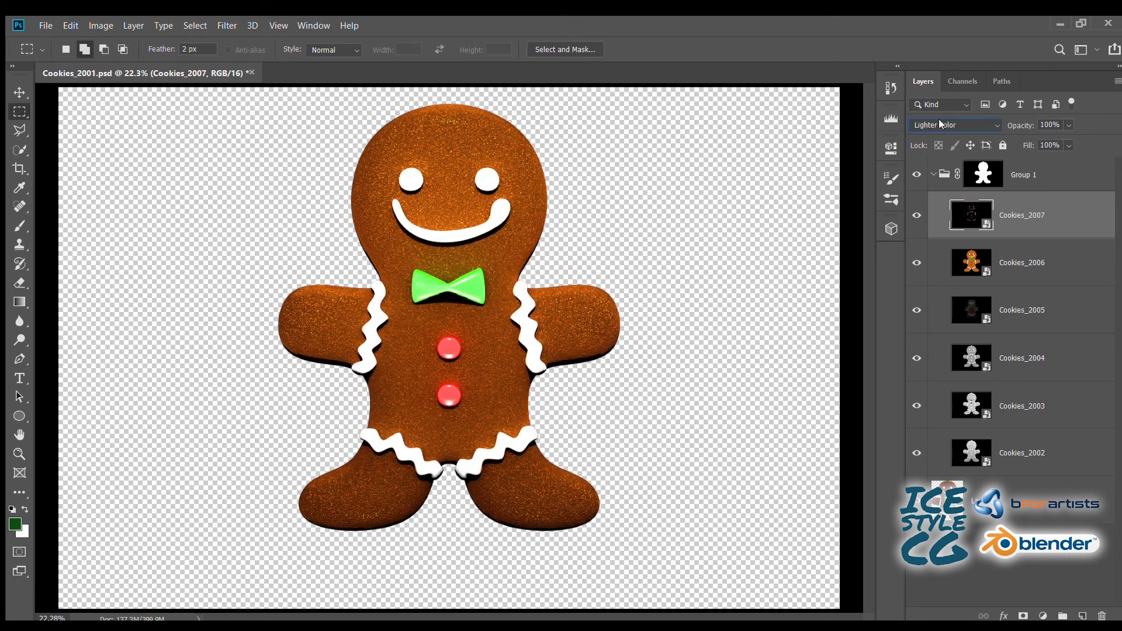
{"action": "left_click", "coordinate": [916, 212]}
{"action": "left_click", "coordinate": [915, 209]}
{"action": "scroll", "coordinate": [925, 120], "scroll_direction": "up", "scroll_amount": 1}
{"action": "scroll", "coordinate": [924, 121], "scroll_direction": "up", "scroll_amount": 3}
- Place the Cookies_2008 image above Cookies_2007, try out blend modes on it, and settle on Linear Dodge (Add)
{"action": "key", "text": "Return"}
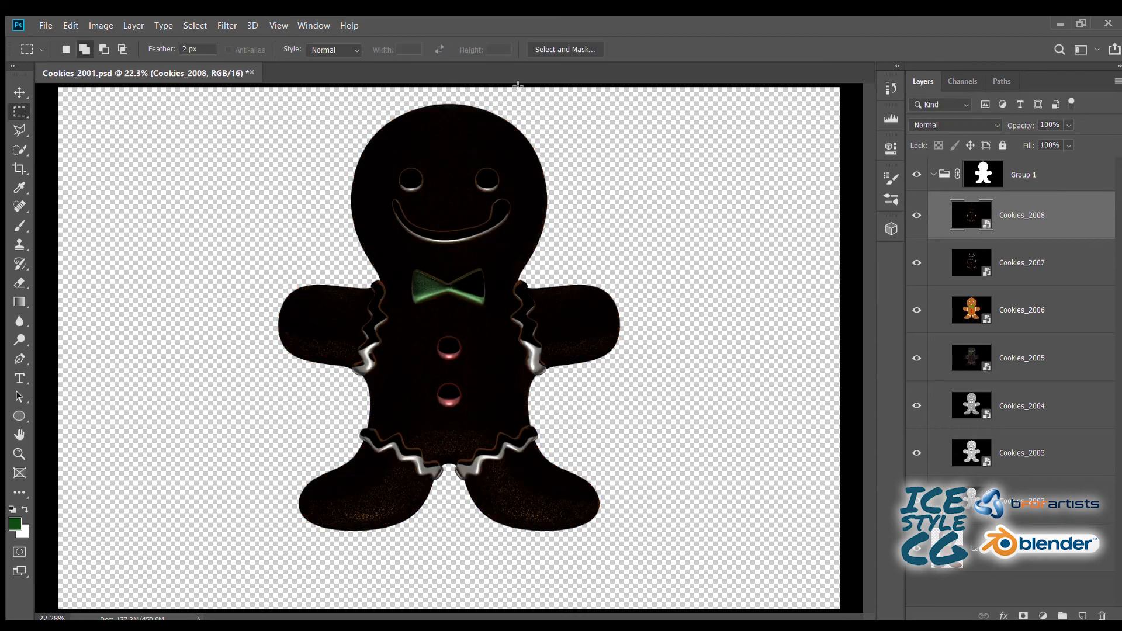
{"action": "scroll", "coordinate": [926, 119], "scroll_direction": "down", "scroll_amount": 4}
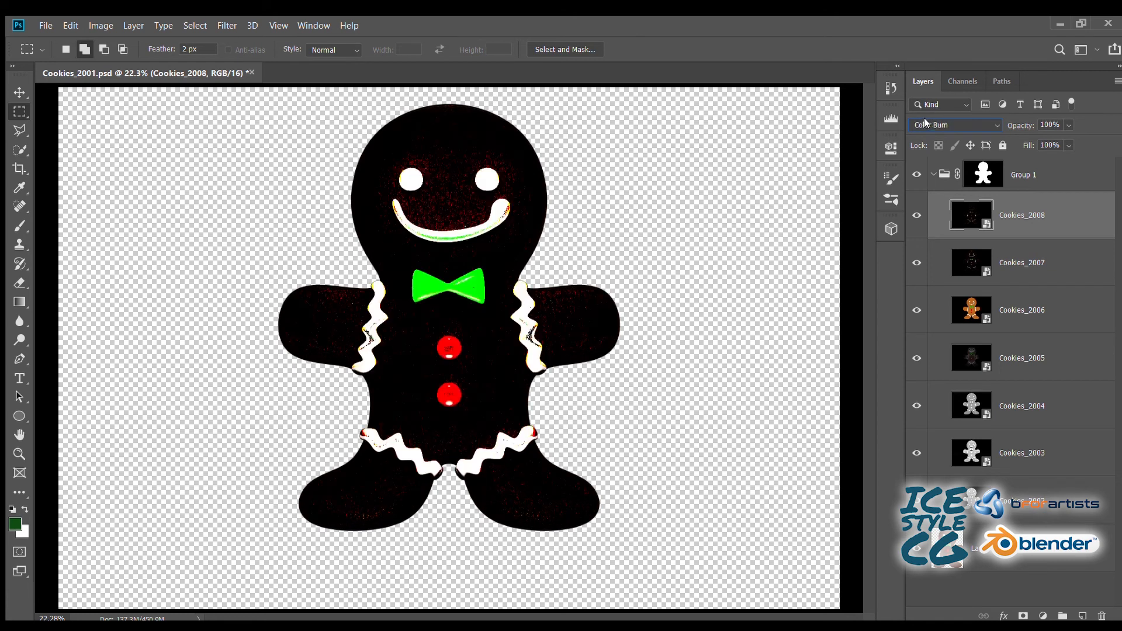
{"action": "scroll", "coordinate": [924, 122], "scroll_direction": "down", "scroll_amount": 5}
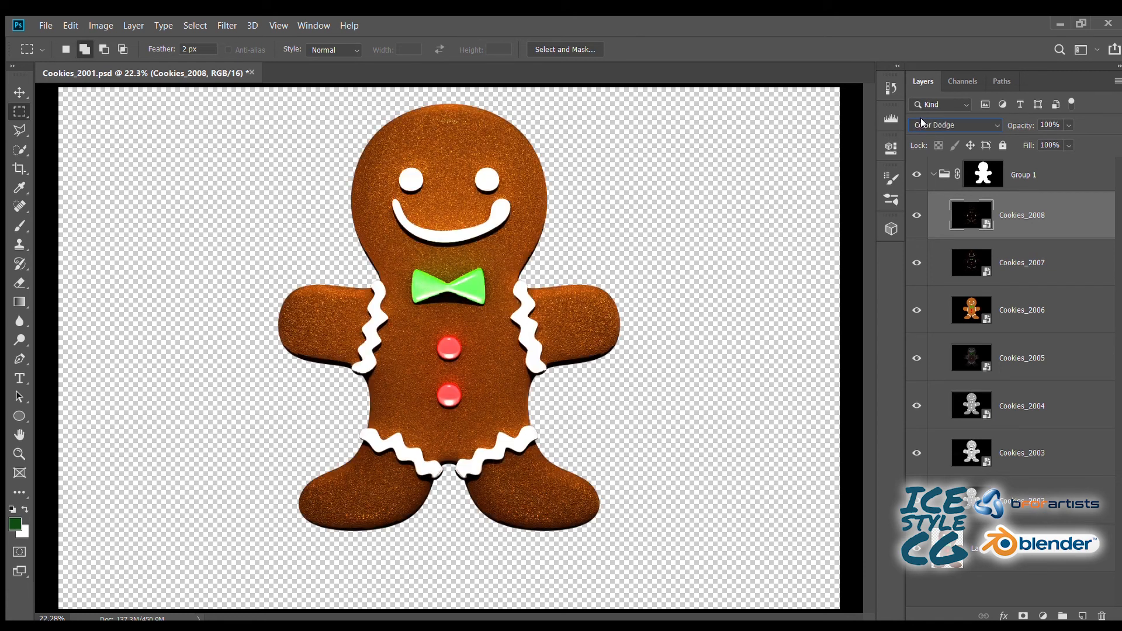
{"action": "scroll", "coordinate": [922, 123], "scroll_direction": "down", "scroll_amount": 7}
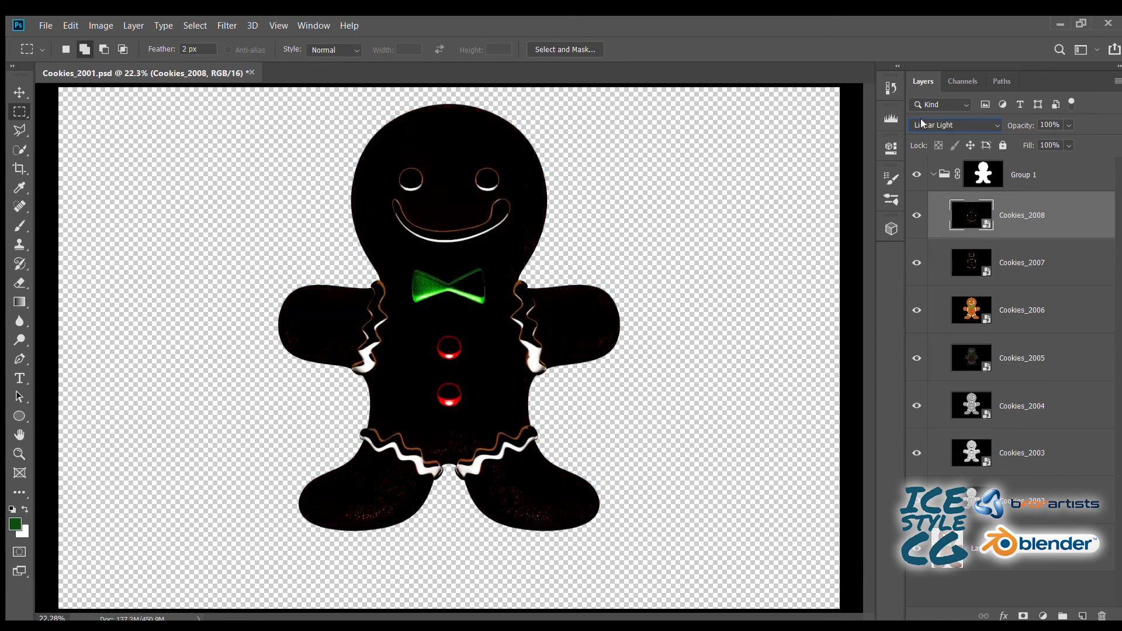
{"action": "scroll", "coordinate": [922, 123], "scroll_direction": "down", "scroll_amount": 6}
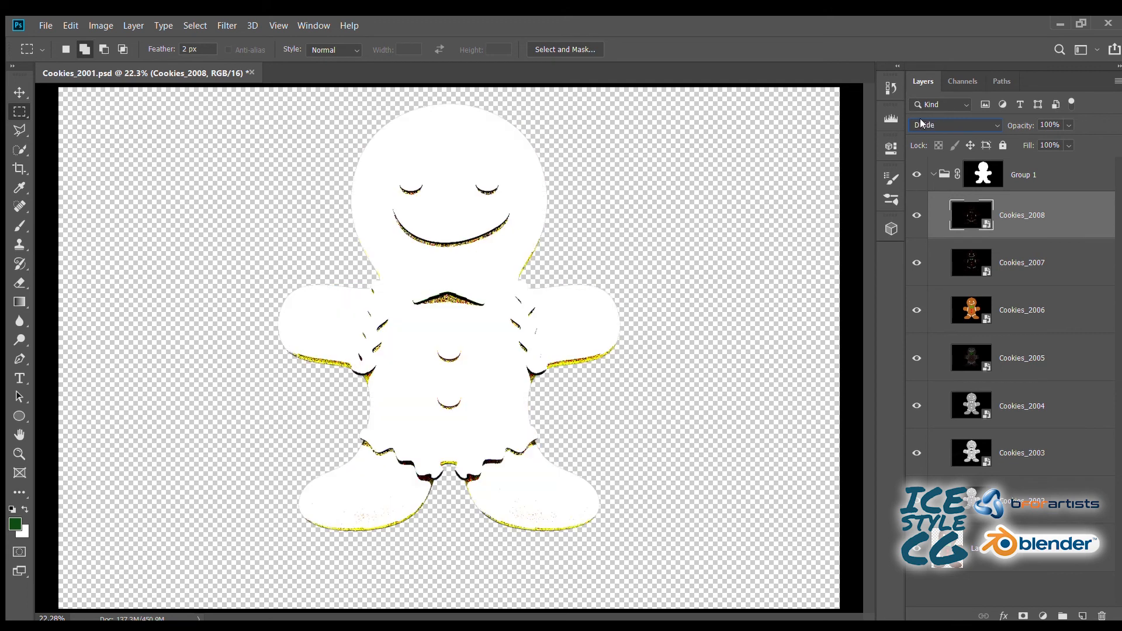
{"action": "scroll", "coordinate": [921, 123], "scroll_direction": "down", "scroll_amount": 1}
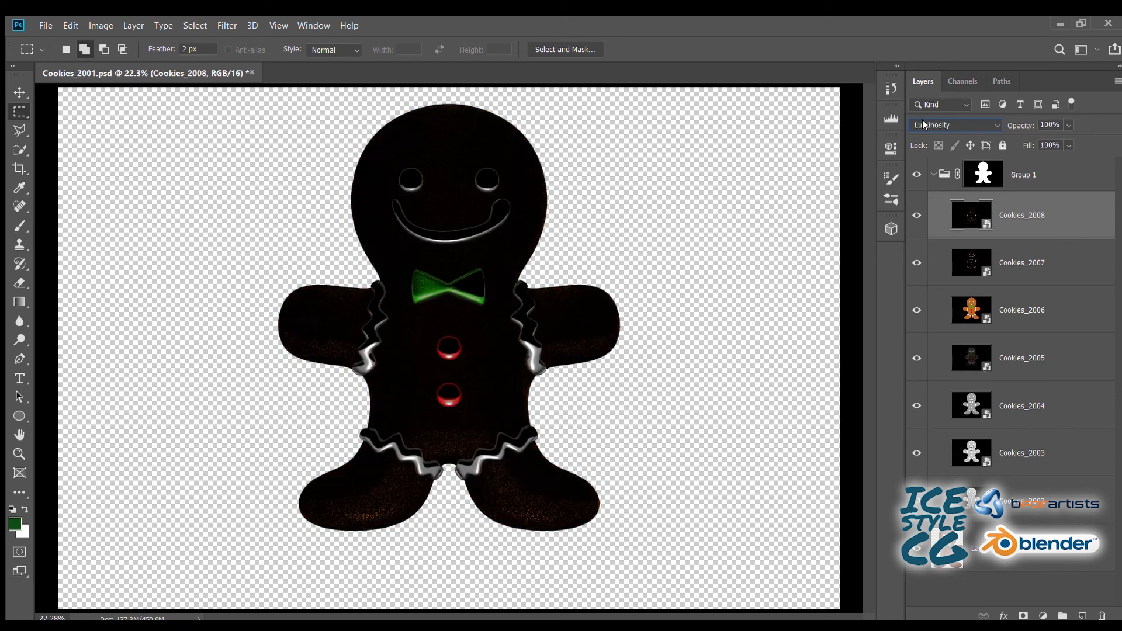
{"action": "scroll", "coordinate": [922, 122], "scroll_direction": "up", "scroll_amount": 11}
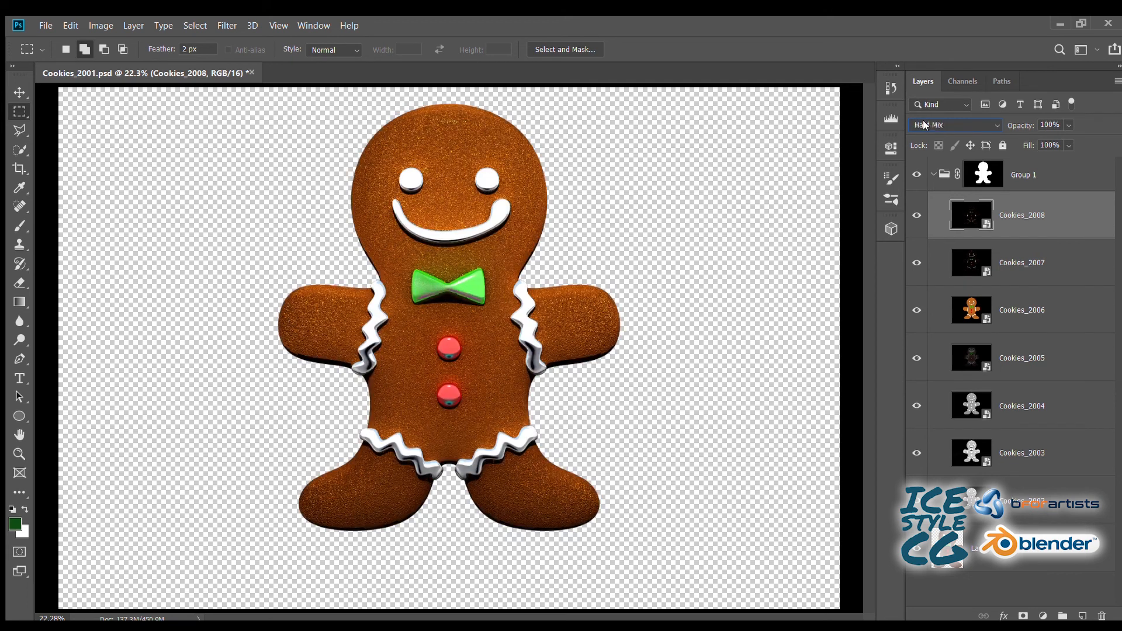
{"action": "scroll", "coordinate": [922, 123], "scroll_direction": "up", "scroll_amount": 5}
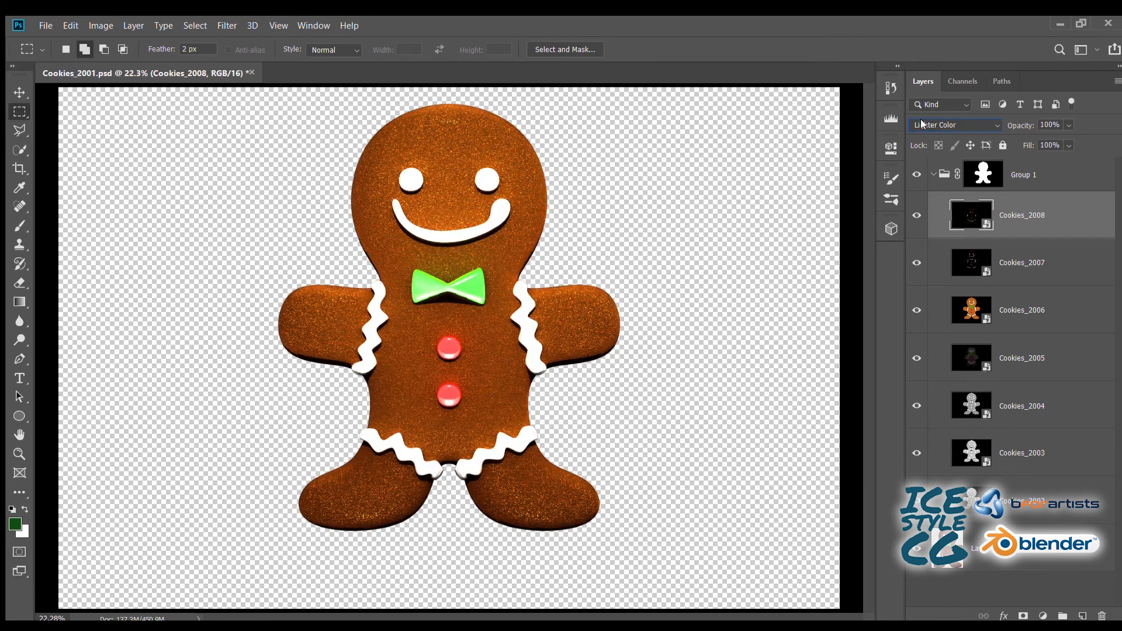
{"action": "scroll", "coordinate": [922, 123], "scroll_direction": "up", "scroll_amount": 1}
- Move the Cookies_2006 layer to the top of Group 1 and blend it with Multiply at 29% opacity
{"action": "left_click_drag", "start_coordinate": [1019, 314], "coordinate": [996, 209]}
{"action": "left_click", "coordinate": [917, 215]}
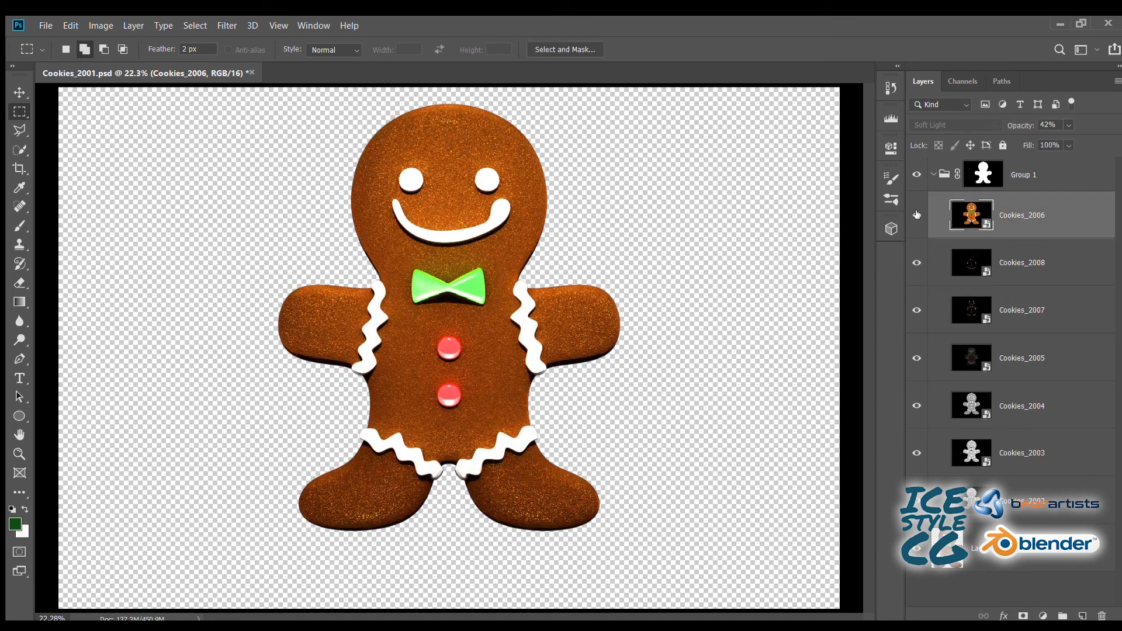
{"action": "left_click", "coordinate": [920, 122]}
{"action": "left_click", "coordinate": [912, 132]}
{"action": "scroll", "coordinate": [927, 120], "scroll_direction": "down", "scroll_amount": 2}
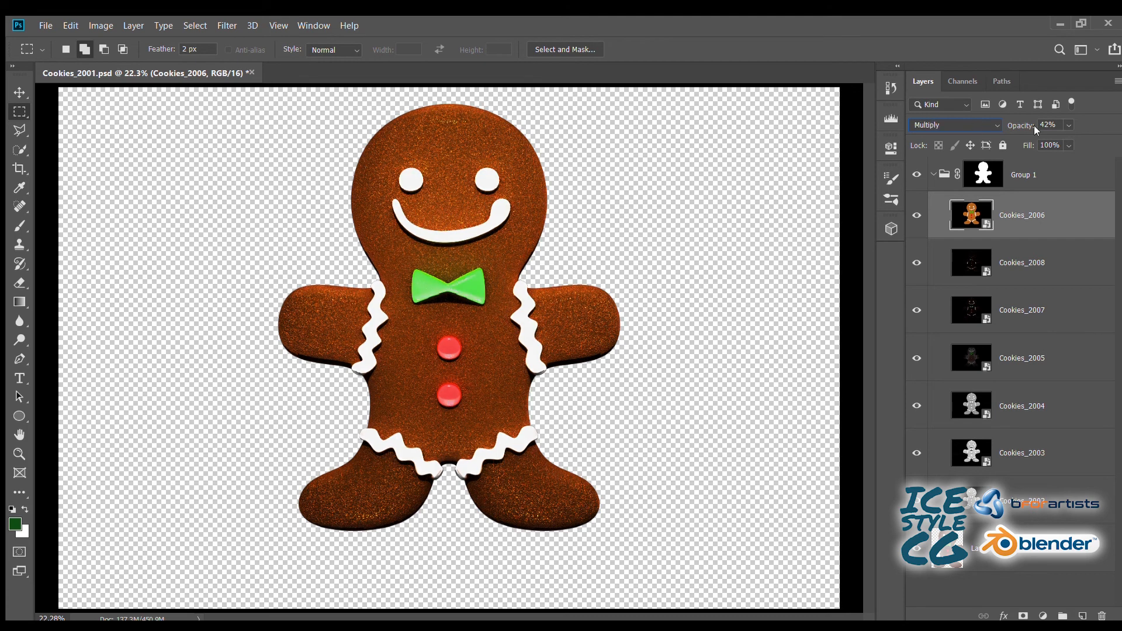
{"action": "left_click", "coordinate": [917, 215]}
{"action": "left_click", "coordinate": [916, 215]}
{"action": "mouse_move", "coordinate": [1026, 125]}
{"action": "left_mouse_down"}
{"action": "mouse_move", "coordinate": [984, 126]}
{"action": "mouse_move", "coordinate": [1007, 125]}
{"action": "left_mouse_up"}
- Compare the cookie with Group 1 hidden and shown, and inspect the bow tie and face up close
{"action": "left_click", "coordinate": [917, 175]}
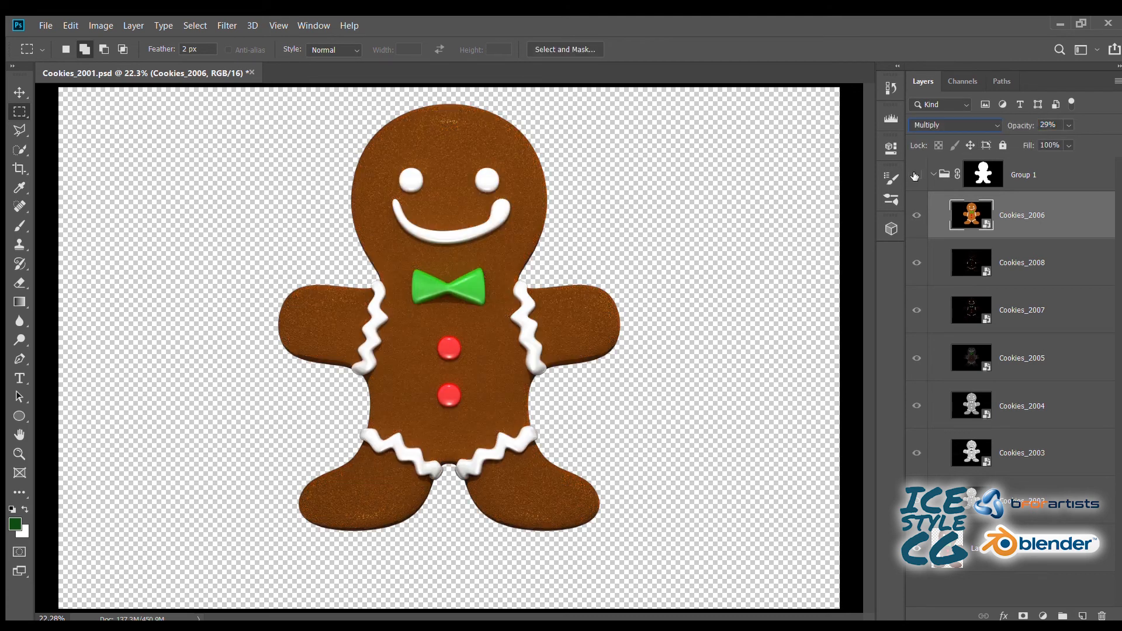
{"action": "left_click", "coordinate": [916, 174]}
{"action": "left_click", "coordinate": [917, 175]}
{"action": "left_click", "coordinate": [917, 174]}
{"action": "key", "text": "ctrl+plus"}
{"action": "key", "text": "ctrl+plus"}
{"action": "key", "text": "ctrl+plus"}
{"action": "key", "text": "ctrl+plus"}
{"action": "key", "text": "ctrl+plus"}
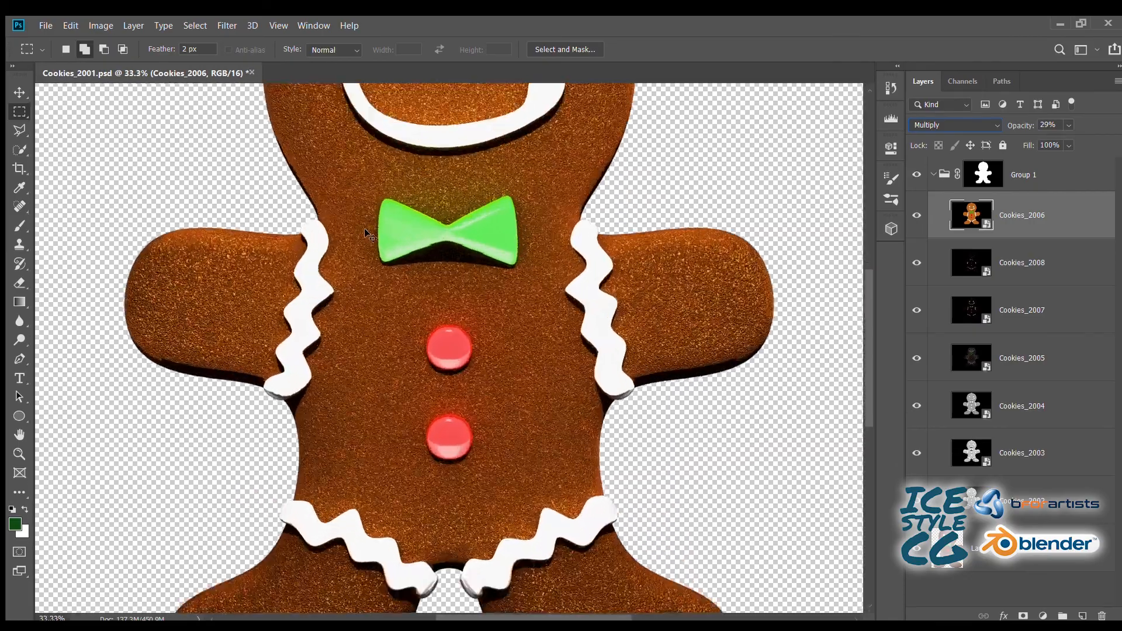
{"action": "left_click_drag", "start_coordinate": [516, 159], "coordinate": [461, 381]}
{"action": "key", "text": "ctrl+minus"}
{"action": "key", "text": "ctrl+minus"}
{"action": "key", "text": "ctrl+minus"}
{"action": "key", "text": "ctrl+minus"}
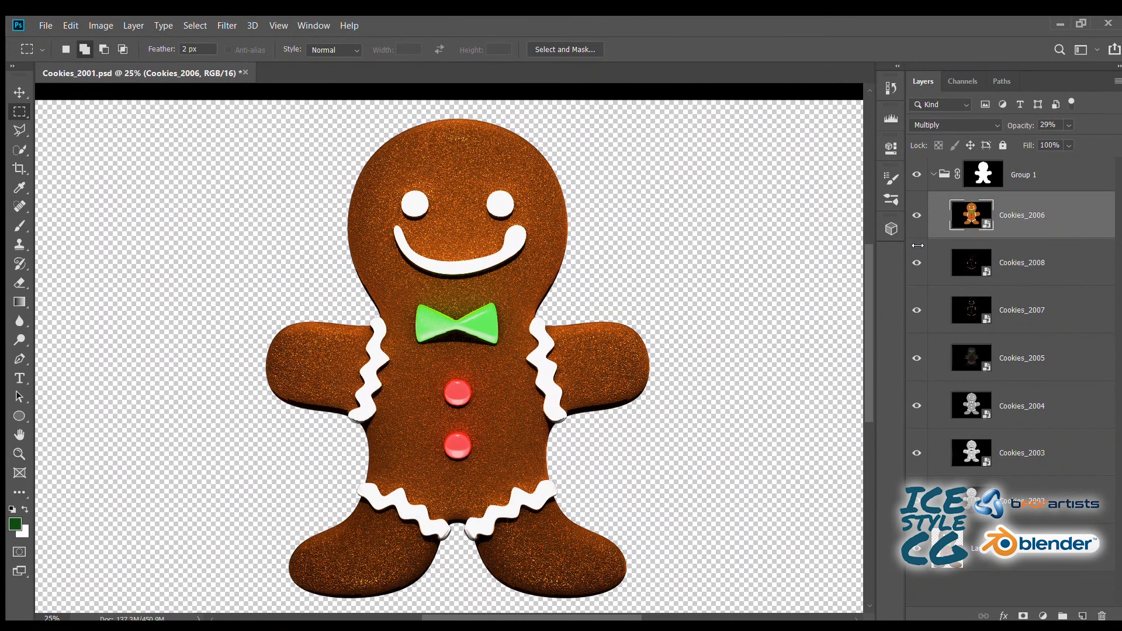
{"action": "left_click", "coordinate": [915, 176]}
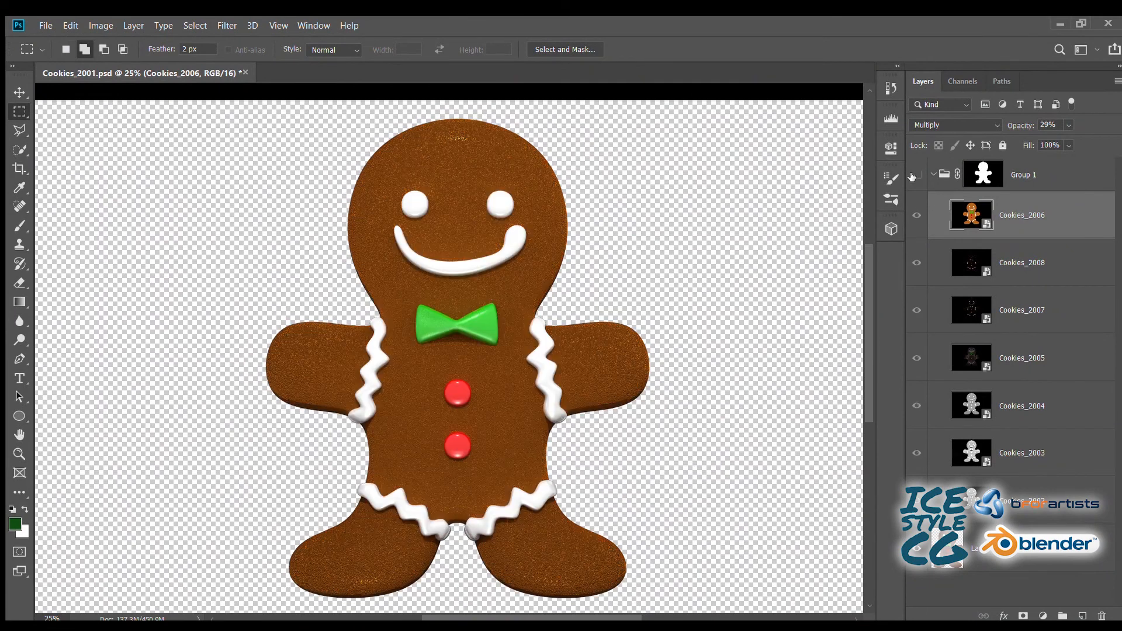
{"action": "left_click", "coordinate": [913, 176]}
- Check what the Cookies_2002, Cookies_2003, Cookies_2004 and Cookies_2005 layers contribute by temporarily varying their opacity
{"action": "left_click", "coordinate": [1013, 496]}
{"action": "left_click_drag", "start_coordinate": [1020, 126], "coordinate": [935, 124]}
{"action": "left_click", "coordinate": [1007, 456]}
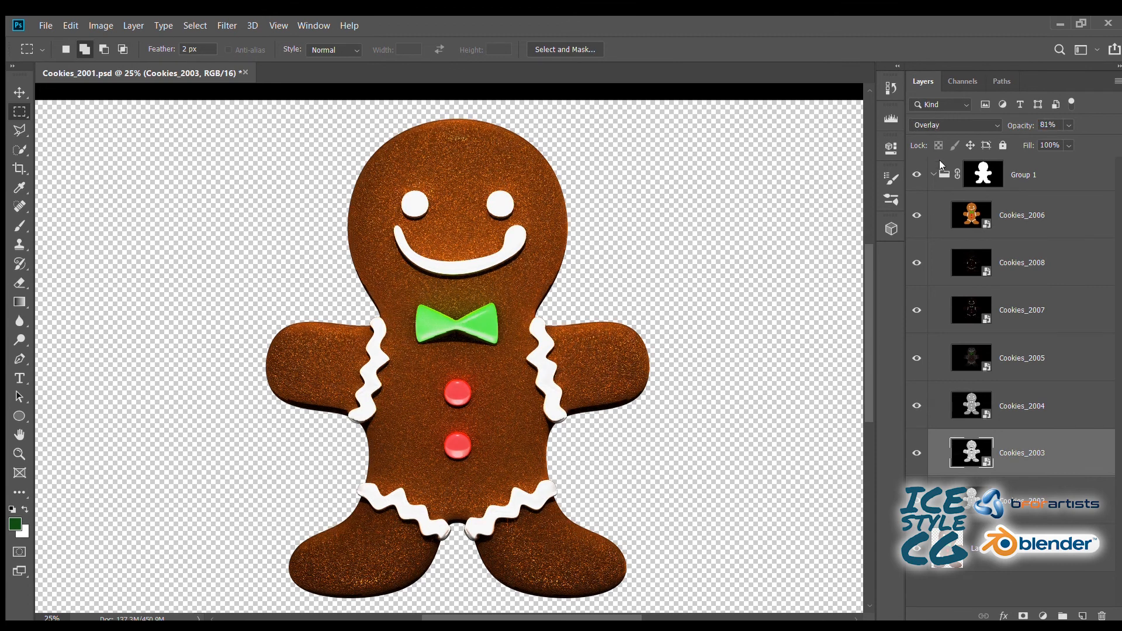
{"action": "left_click", "coordinate": [1006, 406]}
{"action": "left_click_drag", "start_coordinate": [1017, 124], "coordinate": [933, 123]}
{"action": "left_click", "coordinate": [1007, 358]}
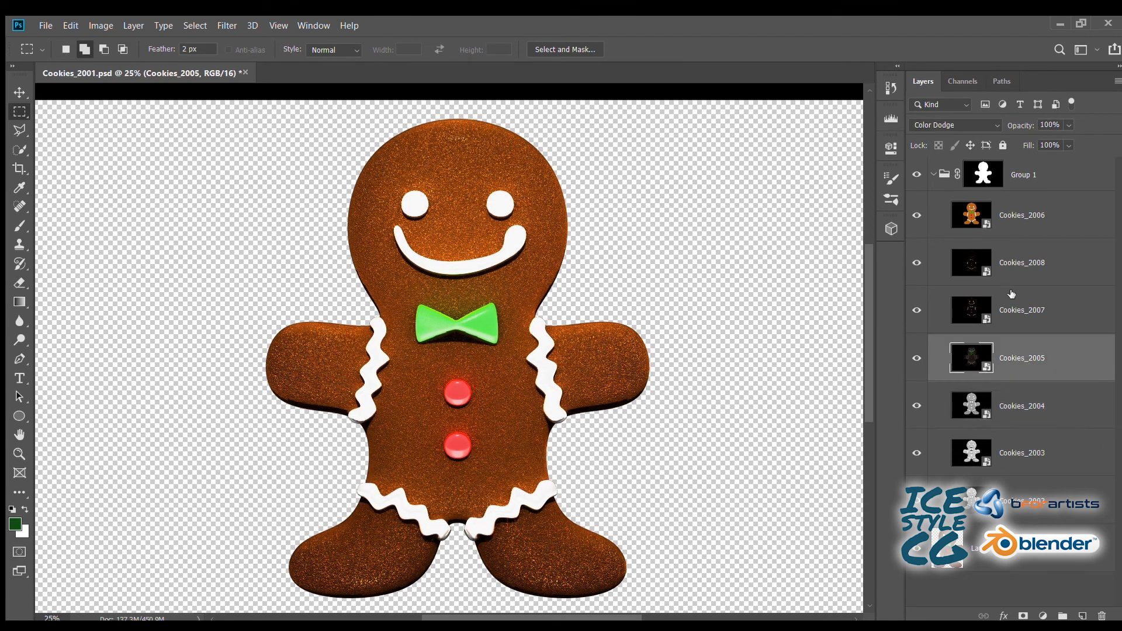
{"action": "mouse_move", "coordinate": [1014, 124]}
{"action": "left_mouse_down"}
{"action": "mouse_move", "coordinate": [965, 124]}
{"action": "mouse_move", "coordinate": [1018, 124]}
{"action": "left_mouse_up"}
- Test the Cookies_2007 layer's opacity and blend modes, and set it to Screen at 100% opacity
{"action": "left_click", "coordinate": [1006, 310]}
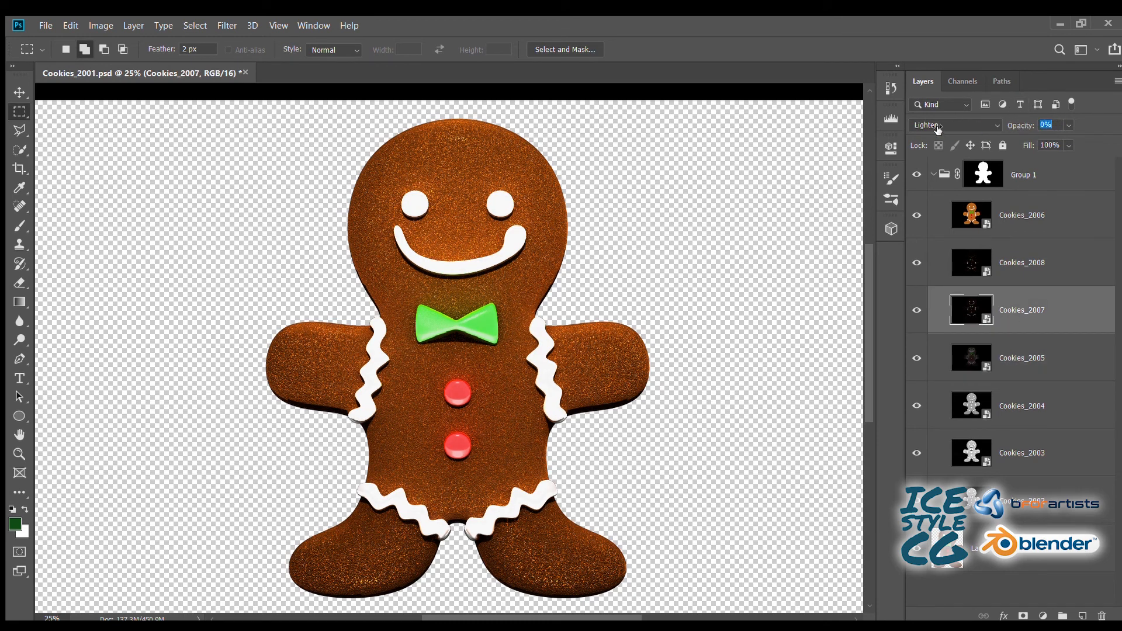
{"action": "left_click_drag", "start_coordinate": [937, 128], "coordinate": [1073, 127]}
{"action": "scroll", "coordinate": [946, 125], "scroll_direction": "up", "scroll_amount": 7}
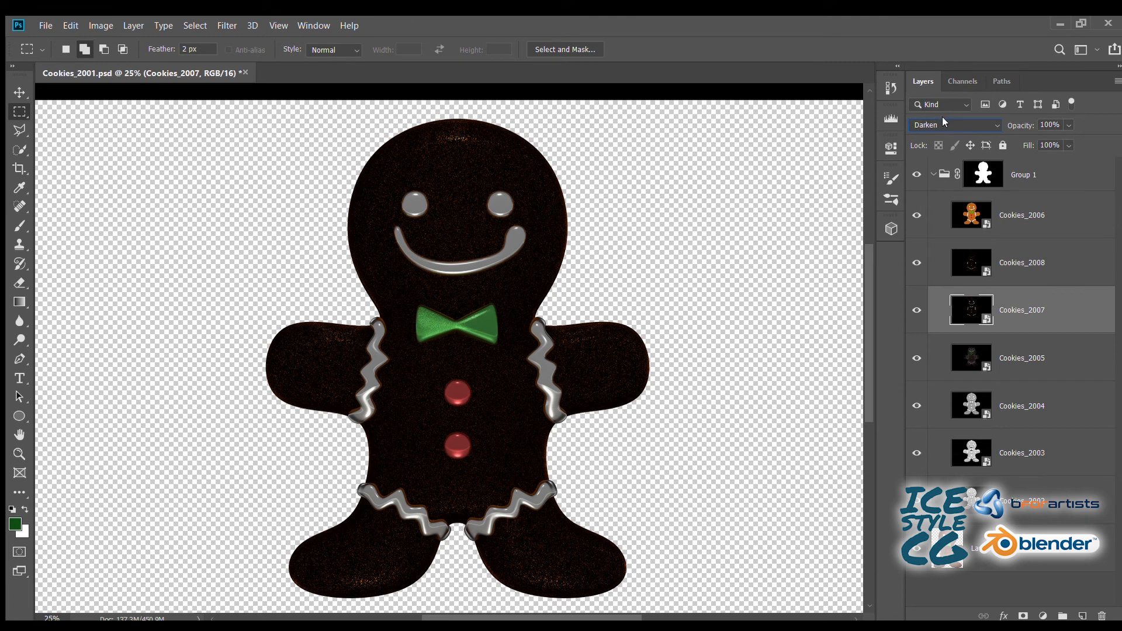
{"action": "scroll", "coordinate": [942, 120], "scroll_direction": "down", "scroll_amount": 5}
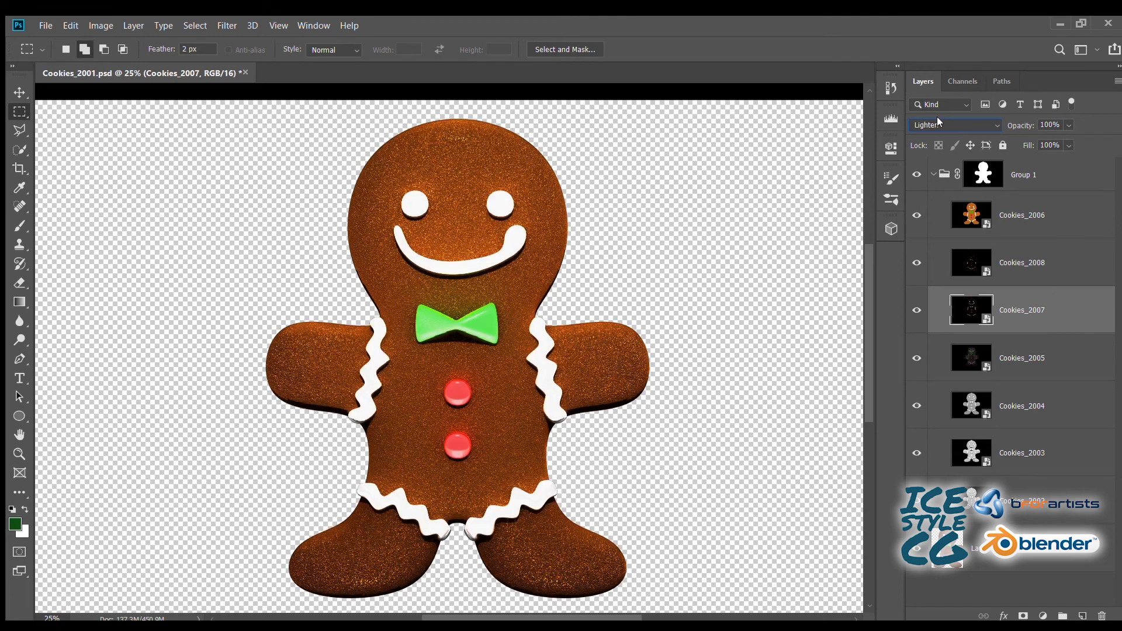
{"action": "scroll", "coordinate": [937, 120], "scroll_direction": "down", "scroll_amount": 1}
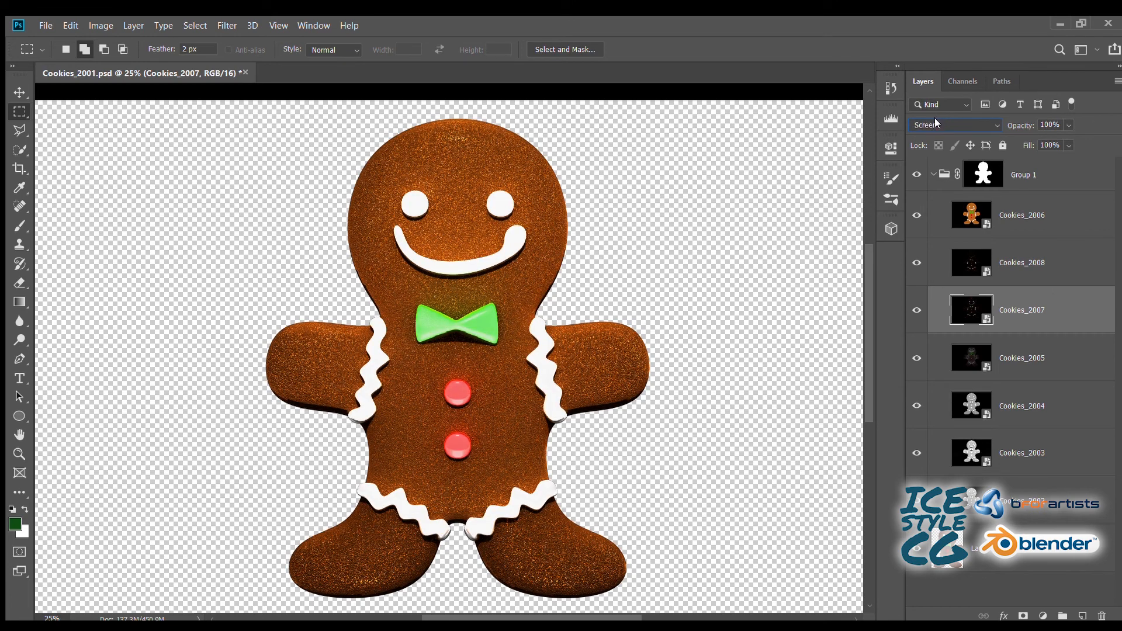
- Check the Cookies_2008 layer's contribution, and set Cookies_2006 to Multiply at 50% opacity
{"action": "left_click", "coordinate": [1007, 261]}
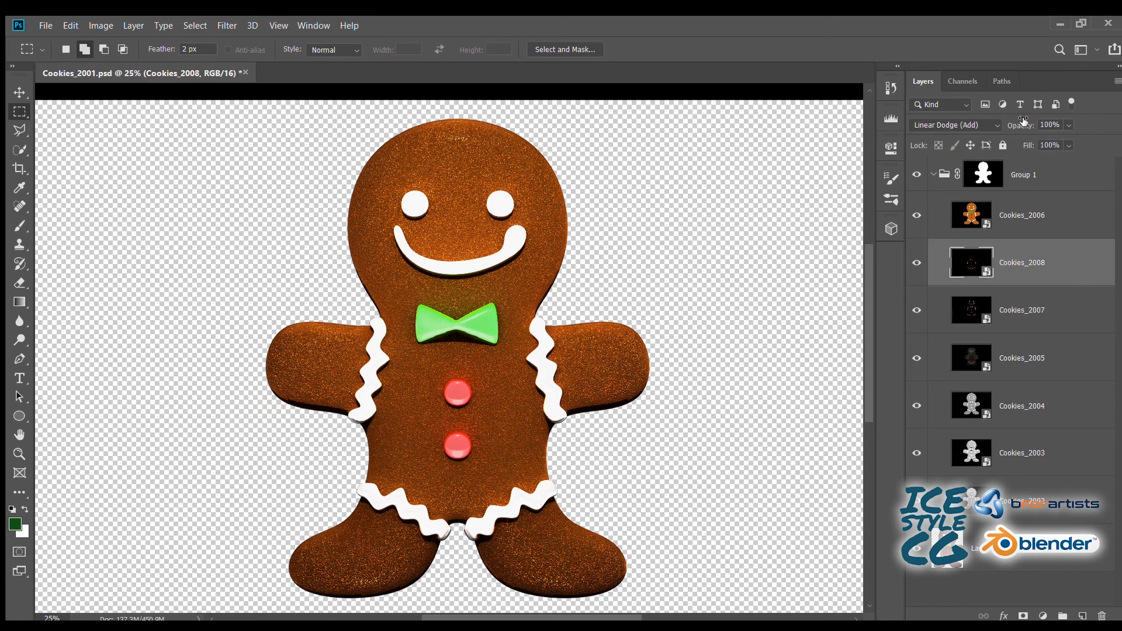
{"action": "left_click", "coordinate": [991, 205]}
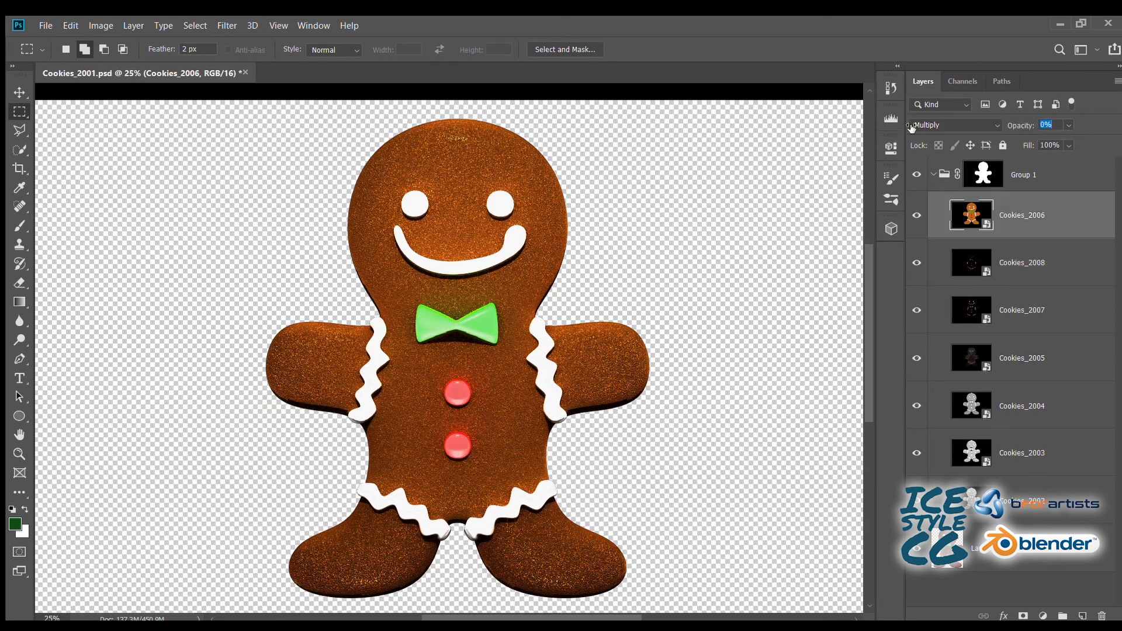
{"action": "scroll", "coordinate": [959, 125], "scroll_direction": "down", "scroll_amount": 1}
{"action": "left_click_drag", "start_coordinate": [960, 132], "coordinate": [969, 132]}
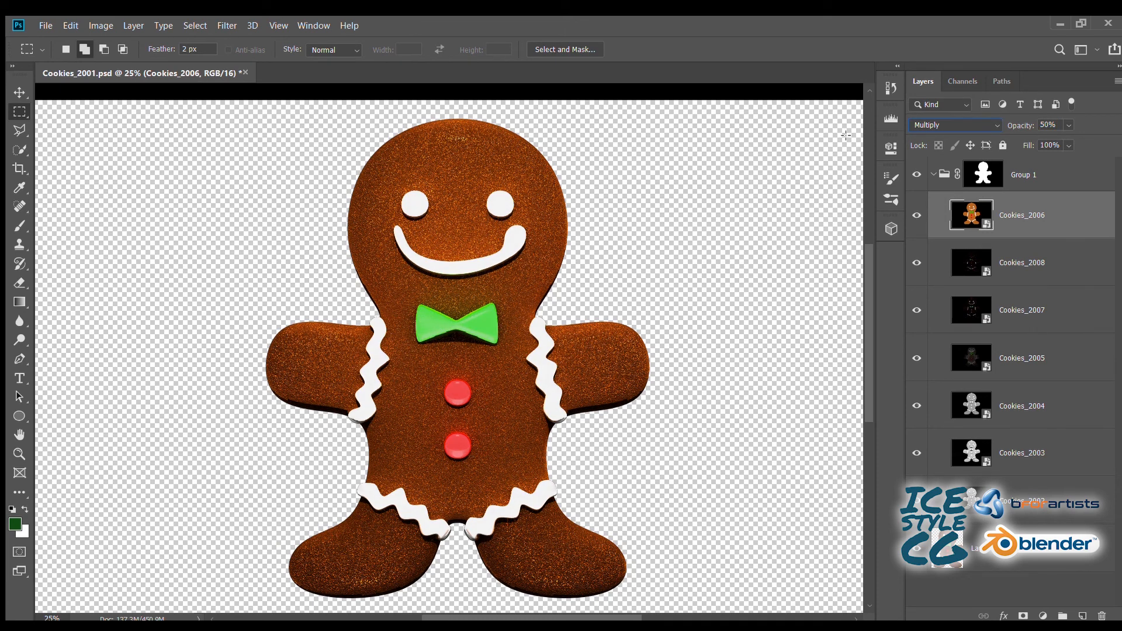
- Lower the opacity of the whole Group 1 to 57% and collapse the group
{"action": "left_click", "coordinate": [933, 174]}
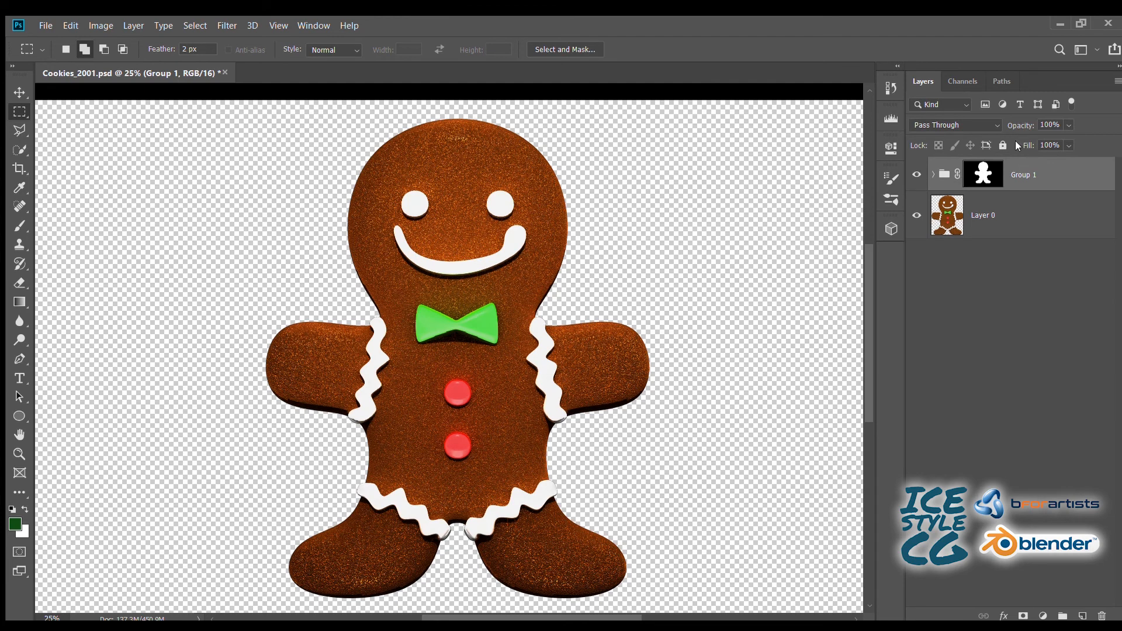
{"action": "left_click_drag", "start_coordinate": [1020, 125], "coordinate": [991, 125]}
{"action": "left_click", "coordinate": [937, 173]}
{"action": "left_click", "coordinate": [1004, 214]}
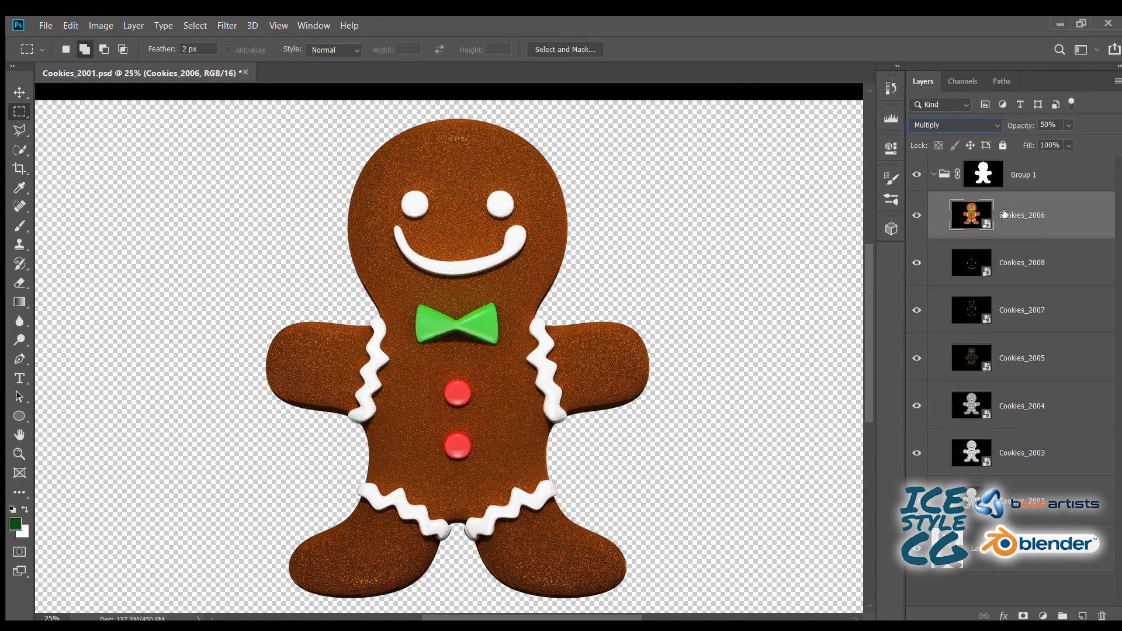
{"action": "left_click", "coordinate": [982, 174]}
{"action": "left_click", "coordinate": [934, 174]}
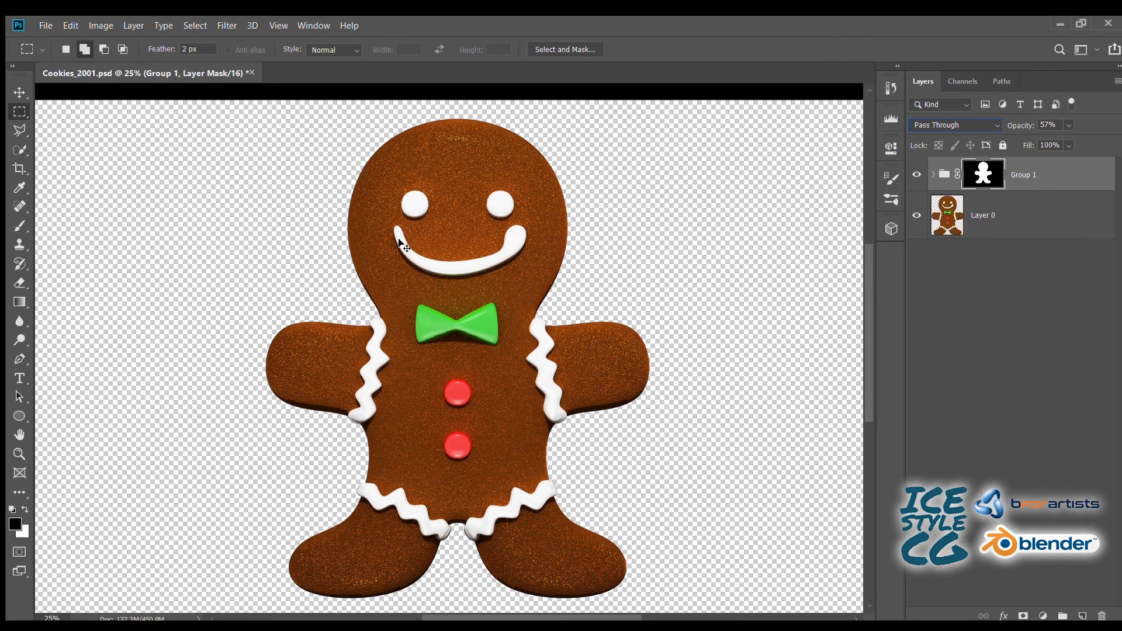
- Expand Group 1, hide Cookies_2008, Cookies_2007, Cookies_2005 and Cookies_2004, and select the visible Cookies_2003 layer to retouch the bow tie's jagged shading
{"action": "key", "text": "ctrl+1"}
{"action": "left_click_drag", "start_coordinate": [324, 207], "coordinate": [345, 304]}
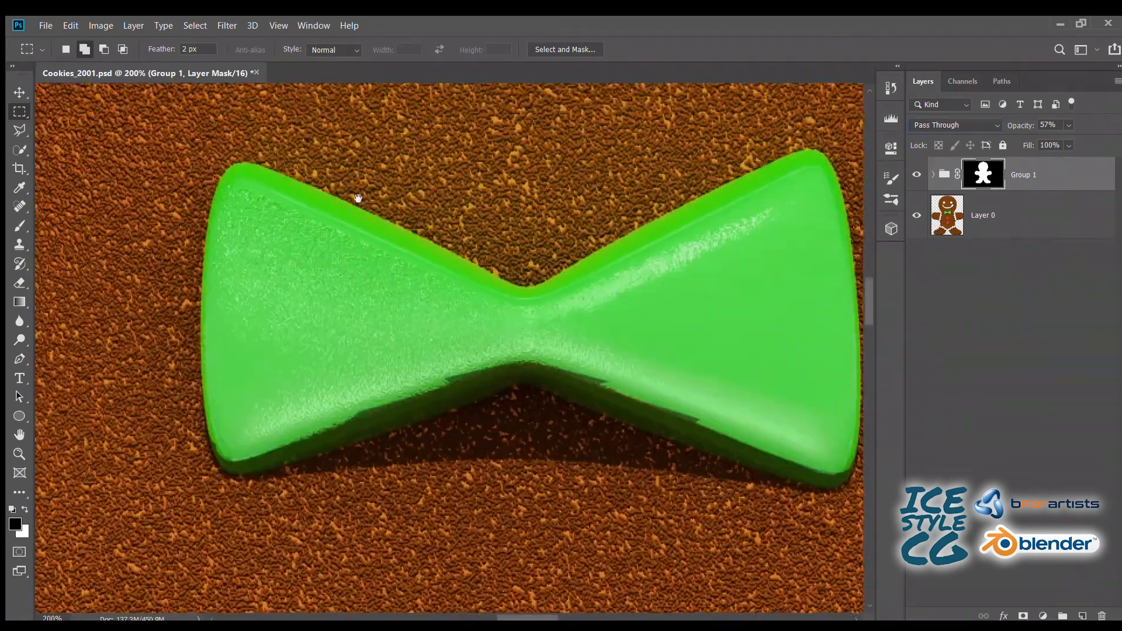
{"action": "left_click", "coordinate": [933, 175]}
{"action": "left_click", "coordinate": [916, 215]}
{"action": "left_click", "coordinate": [917, 216]}
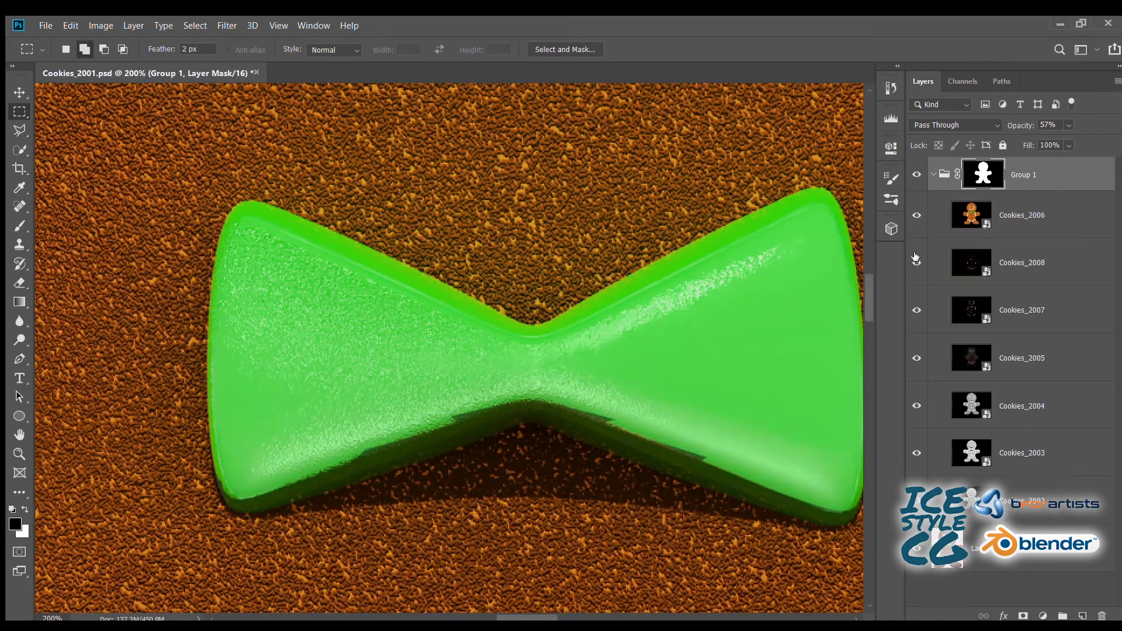
{"action": "left_click", "coordinate": [915, 263]}
{"action": "left_click_drag", "start_coordinate": [916, 264], "coordinate": [916, 456]}
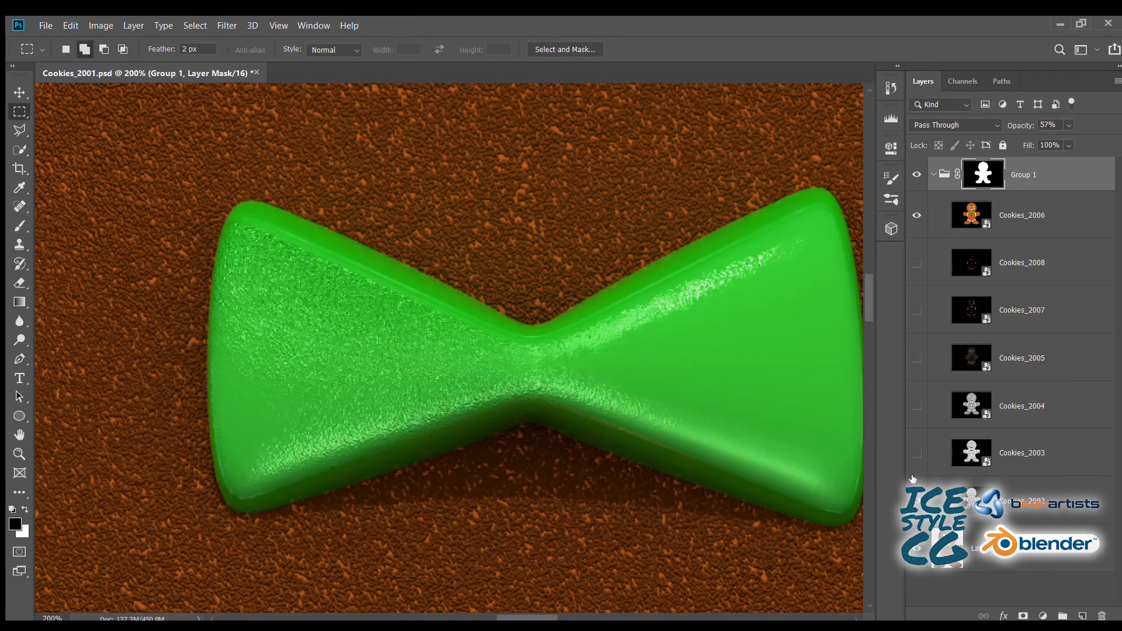
{"action": "left_click", "coordinate": [916, 453]}
{"action": "left_click", "coordinate": [1010, 453]}
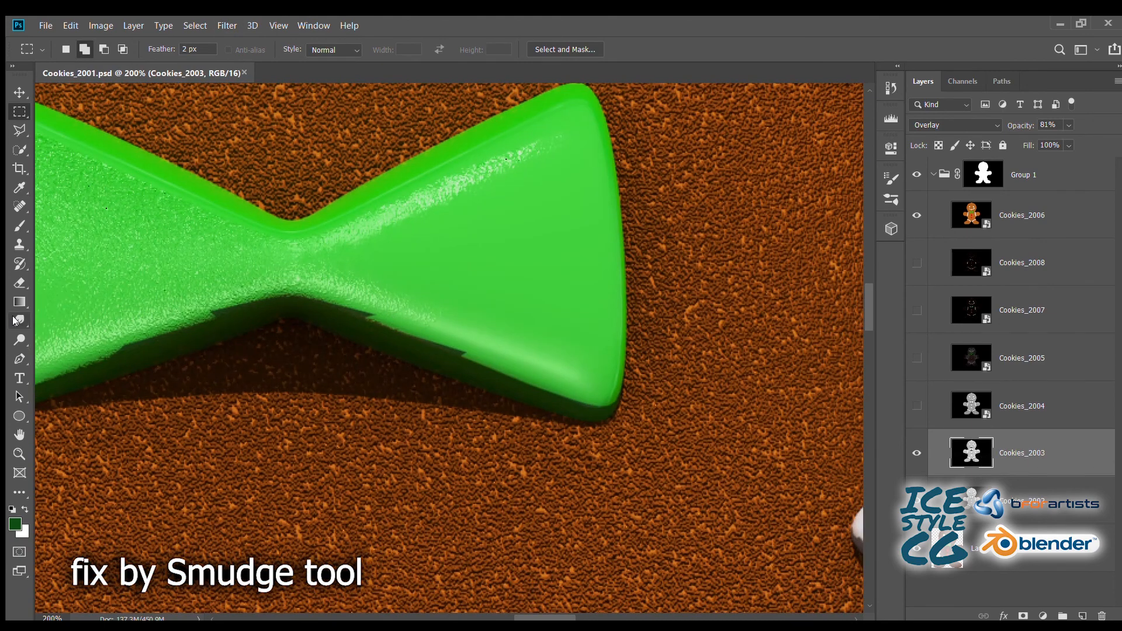
- Smooth the jagged shadow boundary along the bow tie's lower edge on Cookies_2003 with the Smudge tool at 6% strength
{"action": "left_click", "coordinate": [19, 320]}
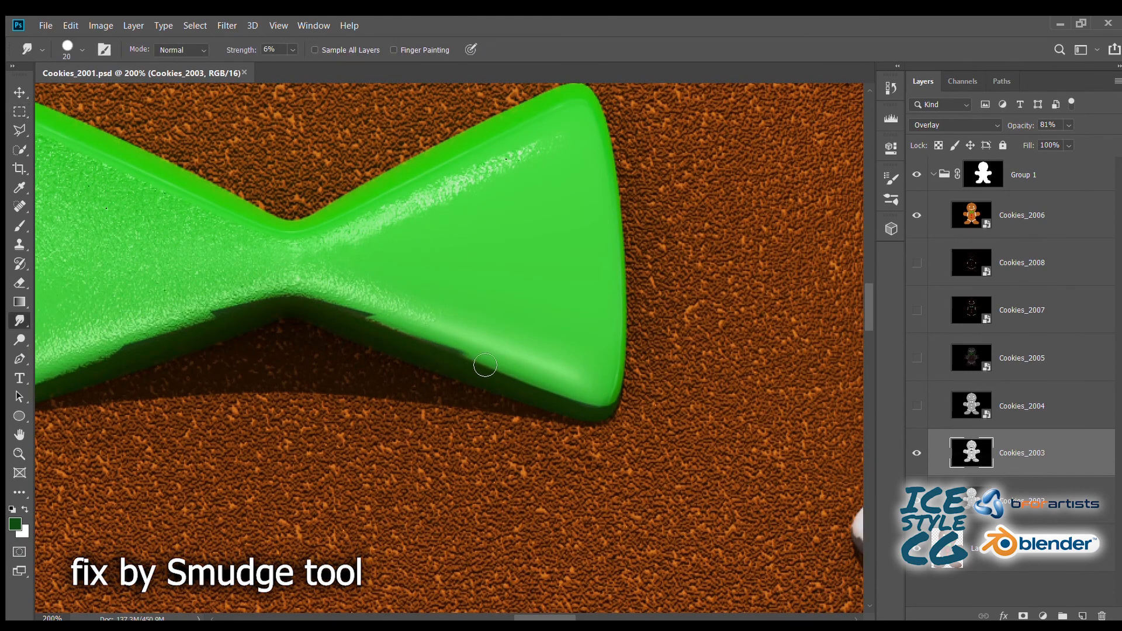
{"action": "left_click_drag", "start_coordinate": [370, 326], "coordinate": [397, 333]}
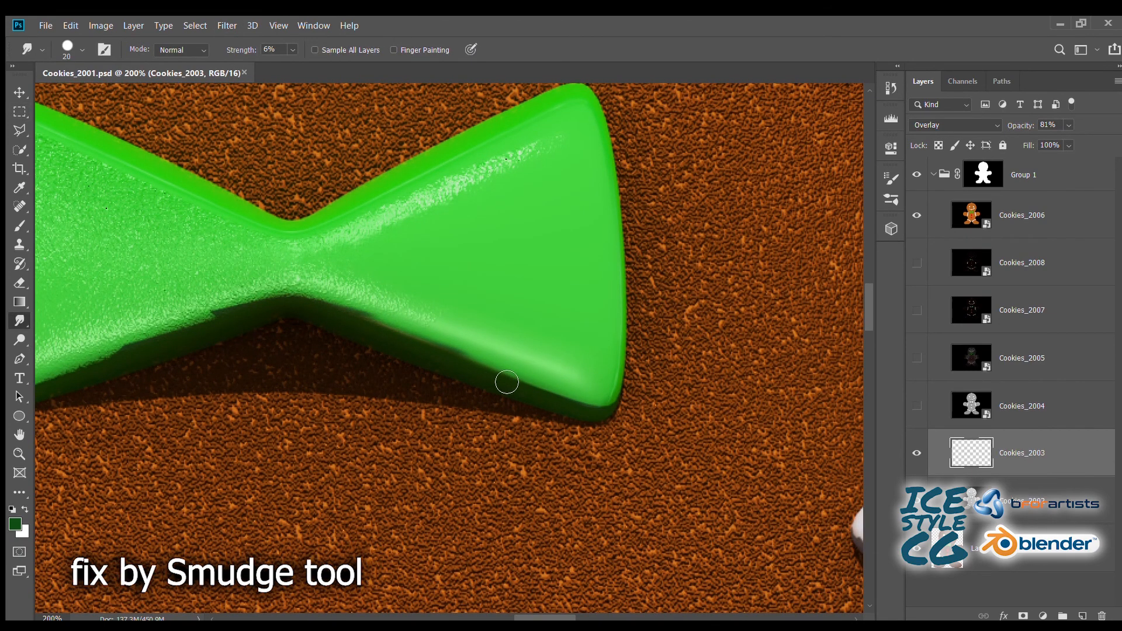
{"action": "mouse_move", "coordinate": [507, 382]}
{"action": "left_mouse_down"}
{"action": "mouse_move", "coordinate": [604, 414]}
{"action": "mouse_move", "coordinate": [408, 329]}
{"action": "left_mouse_up"}
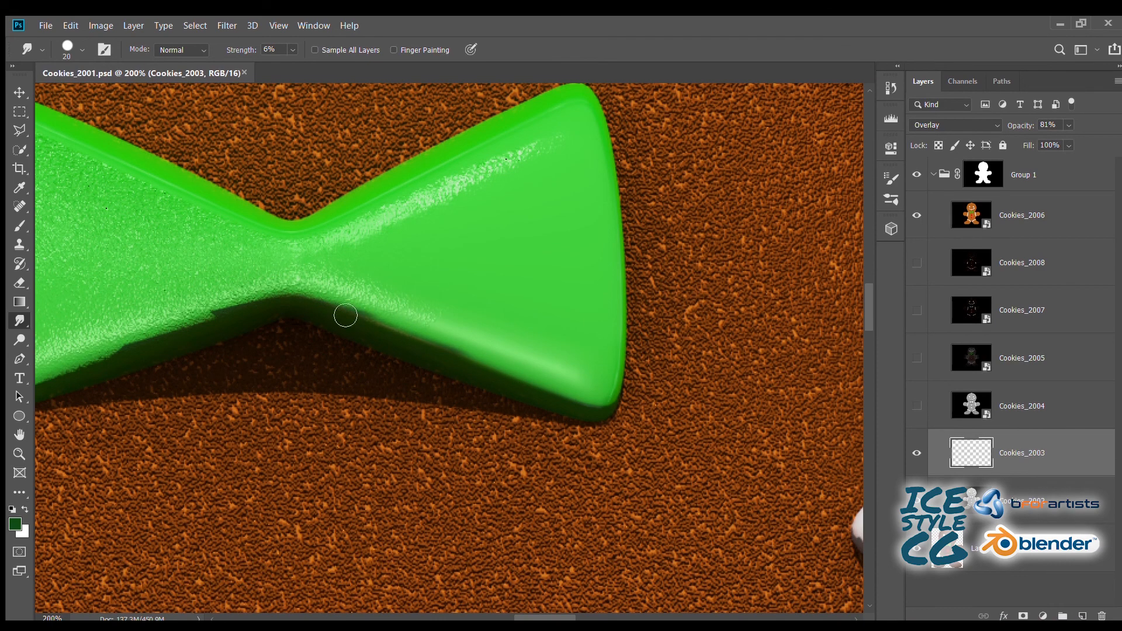
{"action": "left_click_drag", "start_coordinate": [258, 302], "coordinate": [503, 284]}
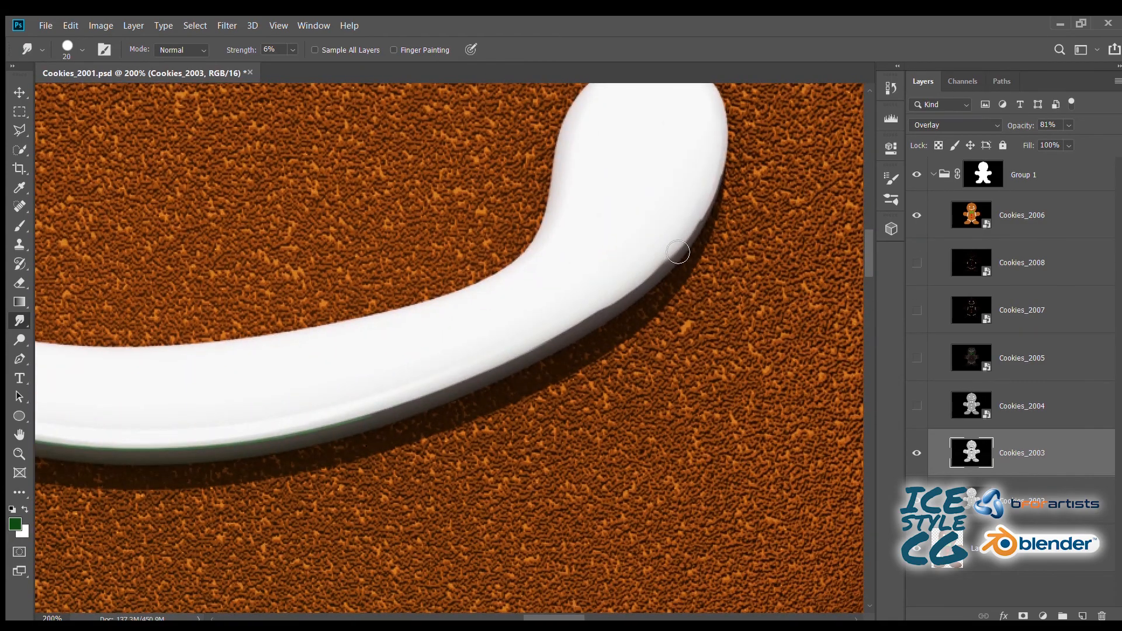
- Smudge the uneven shadow boundary along the lower edge of the white icing smile
{"action": "key", "text": "ctrl+plus"}
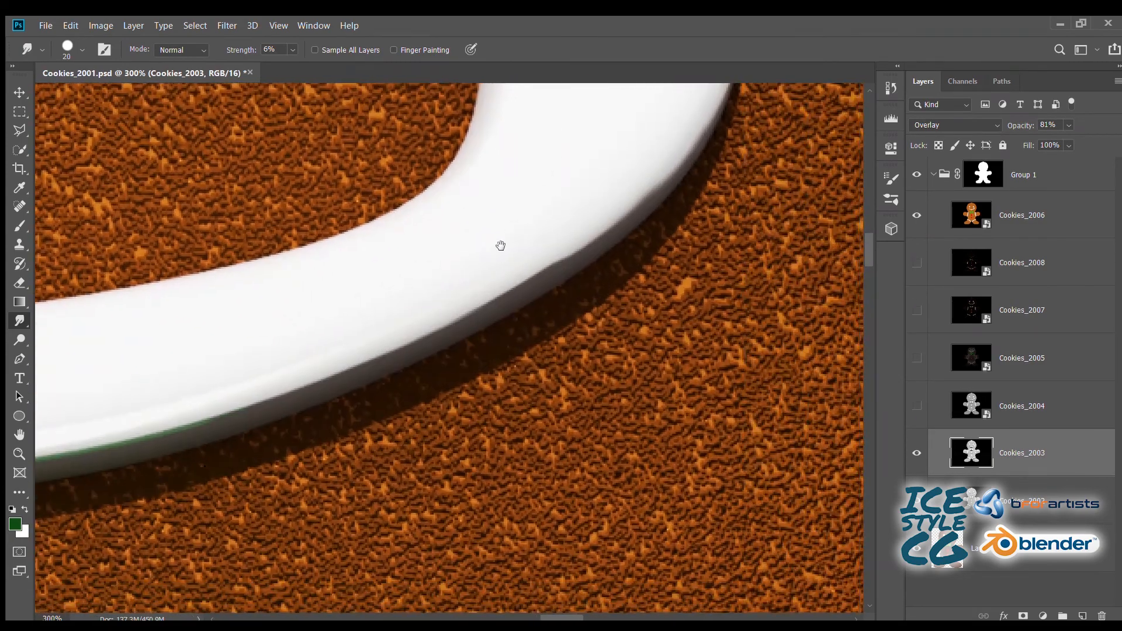
{"action": "left_click_drag", "start_coordinate": [297, 329], "coordinate": [437, 259]}
{"action": "mouse_move", "coordinate": [165, 341]}
{"action": "left_mouse_down"}
{"action": "mouse_move", "coordinate": [395, 258]}
{"action": "mouse_move", "coordinate": [482, 327]}
{"action": "left_mouse_up"}
{"action": "mouse_move", "coordinate": [466, 166]}
{"action": "left_mouse_down"}
{"action": "mouse_move", "coordinate": [383, 235]}
{"action": "mouse_move", "coordinate": [347, 519]}
{"action": "left_mouse_up"}
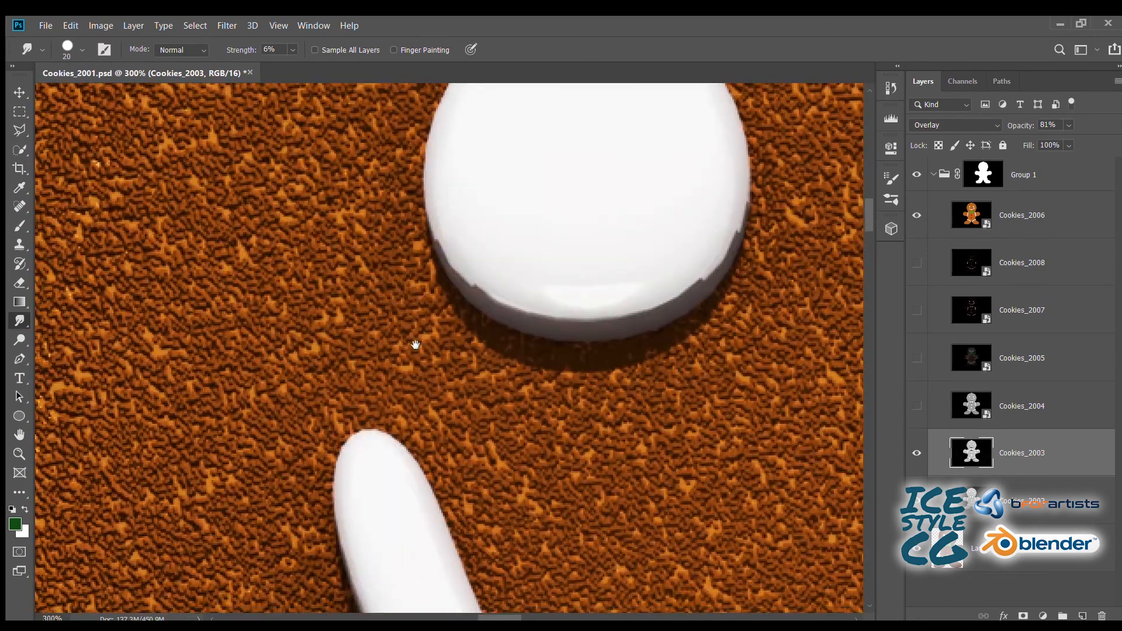
- Smudge the jagged shadow boundaries along the lower rims of both white icing eyes
{"action": "mouse_move", "coordinate": [691, 303]}
{"action": "left_mouse_down"}
{"action": "mouse_move", "coordinate": [715, 283]}
{"action": "mouse_move", "coordinate": [745, 209]}
{"action": "mouse_move", "coordinate": [709, 287]}
{"action": "mouse_move", "coordinate": [681, 311]}
{"action": "mouse_move", "coordinate": [726, 246]}
{"action": "left_mouse_up"}
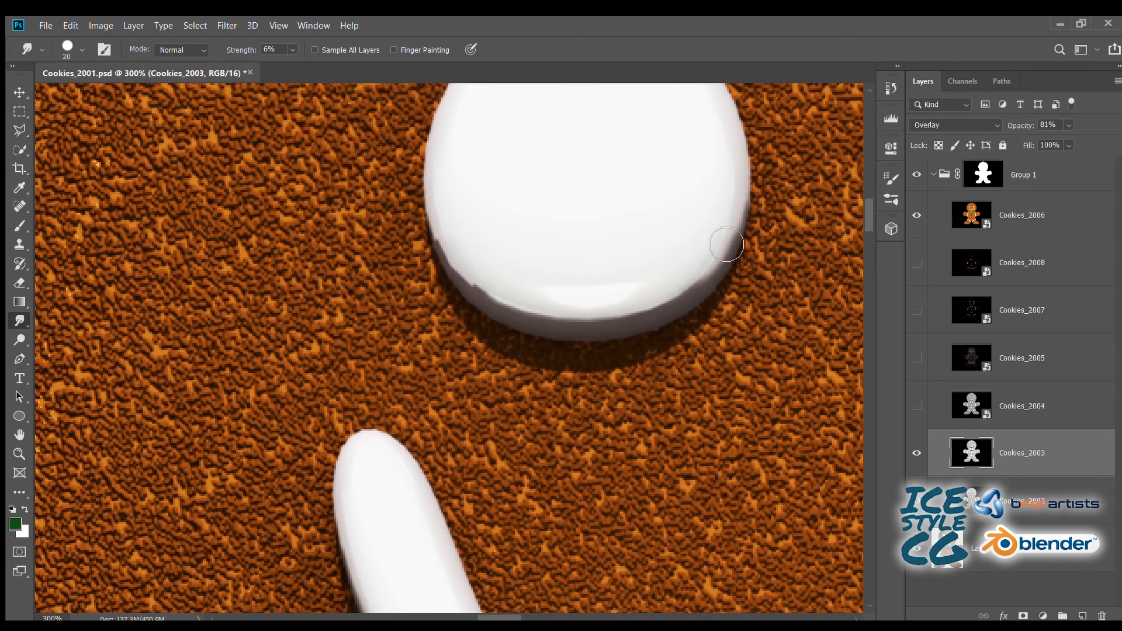
{"action": "mouse_move", "coordinate": [467, 285]}
{"action": "left_mouse_down"}
{"action": "mouse_move", "coordinate": [450, 234]}
{"action": "mouse_move", "coordinate": [546, 321]}
{"action": "mouse_move", "coordinate": [449, 213]}
{"action": "left_mouse_up"}
{"action": "mouse_move", "coordinate": [578, 181]}
{"action": "left_mouse_down"}
{"action": "mouse_move", "coordinate": [481, 349]}
{"action": "mouse_move", "coordinate": [469, 403]}
{"action": "left_mouse_up"}
{"action": "left_click_drag", "start_coordinate": [633, 375], "coordinate": [413, 281]}
{"action": "mouse_move", "coordinate": [284, 382]}
{"action": "left_mouse_down"}
{"action": "mouse_move", "coordinate": [483, 153]}
{"action": "mouse_move", "coordinate": [417, 222]}
{"action": "left_mouse_up"}
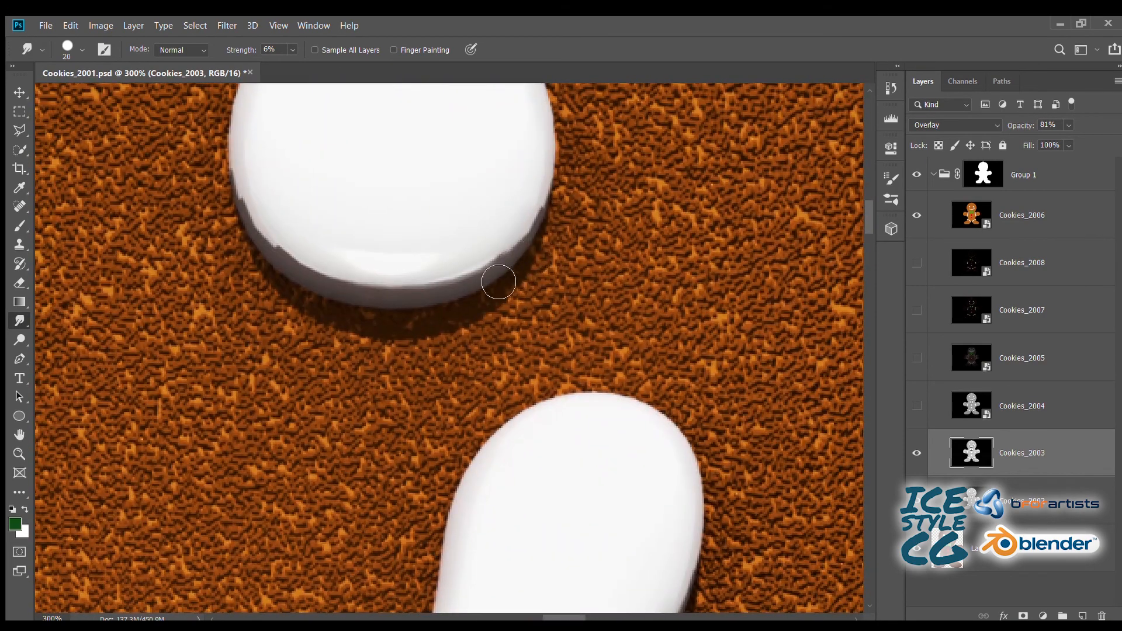
{"action": "left_click_drag", "start_coordinate": [496, 281], "coordinate": [527, 225]}
{"action": "mouse_move", "coordinate": [456, 297]}
{"action": "left_mouse_down"}
{"action": "mouse_move", "coordinate": [306, 272]}
{"action": "mouse_move", "coordinate": [258, 220]}
{"action": "mouse_move", "coordinate": [268, 223]}
{"action": "mouse_move", "coordinate": [258, 173]}
{"action": "mouse_move", "coordinate": [381, 294]}
{"action": "left_mouse_up"}
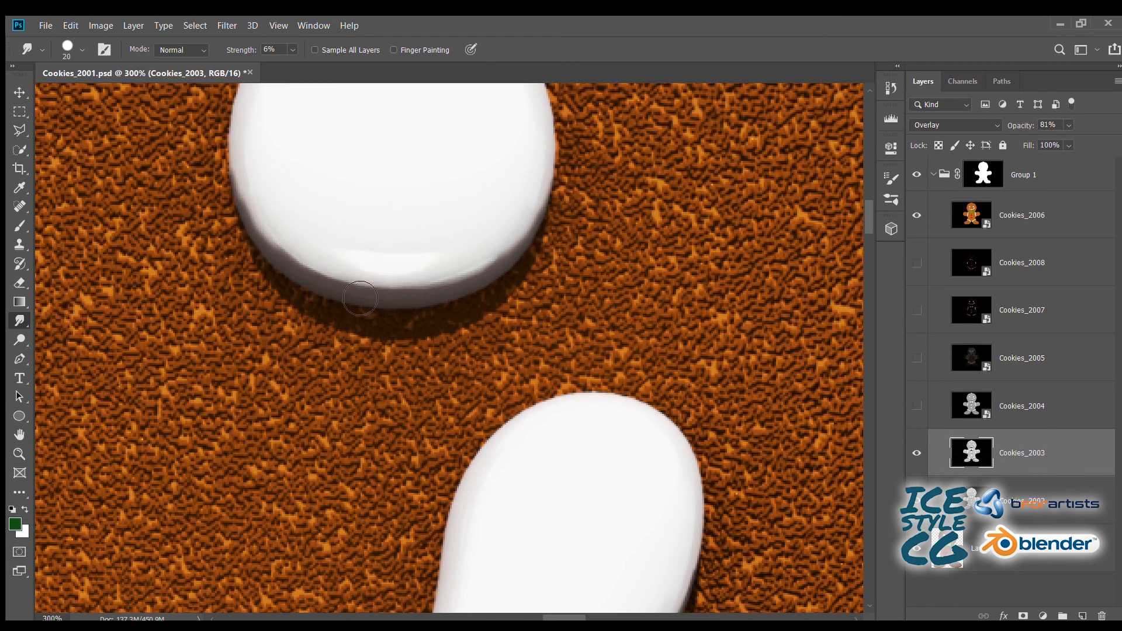
- Smudge the stepped dark shadow along the left outer edge of the cookie's neck
{"action": "key", "text": "ctrl+minus"}
{"action": "key", "text": "ctrl+minus"}
{"action": "key", "text": "ctrl+minus"}
{"action": "left_click_drag", "start_coordinate": [221, 394], "coordinate": [479, 140]}
{"action": "key", "text": "ctrl+plus"}
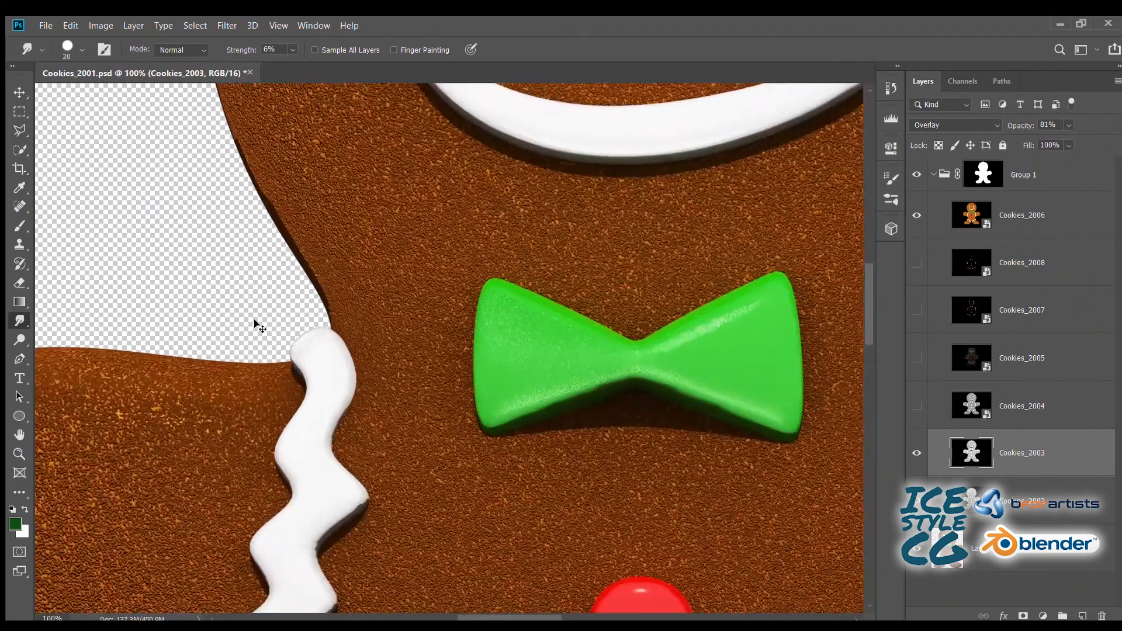
{"action": "key", "text": "ctrl+plus"}
{"action": "key", "text": "ctrl+plus"}
{"action": "left_click_drag", "start_coordinate": [82, 158], "coordinate": [514, 368]}
{"action": "left_click_drag", "start_coordinate": [374, 105], "coordinate": [606, 403]}
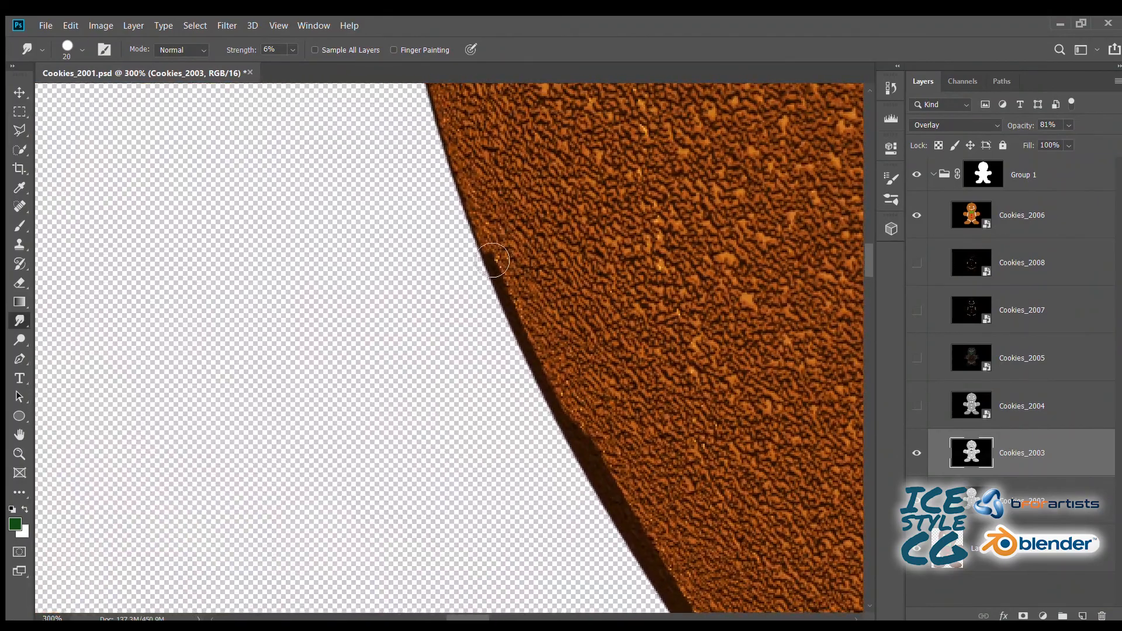
{"action": "left_click_drag", "start_coordinate": [603, 504], "coordinate": [466, 122]}
{"action": "left_click_drag", "start_coordinate": [619, 479], "coordinate": [705, 219]}
- Reduce the Smudge brush size to 15 and smooth the jagged shading along the upper bends of the left arm's zigzag icing
{"action": "mouse_move", "coordinate": [605, 406]}
{"action": "left_mouse_down"}
{"action": "mouse_move", "coordinate": [479, 247]}
{"action": "mouse_move", "coordinate": [307, 244]}
{"action": "left_mouse_up"}
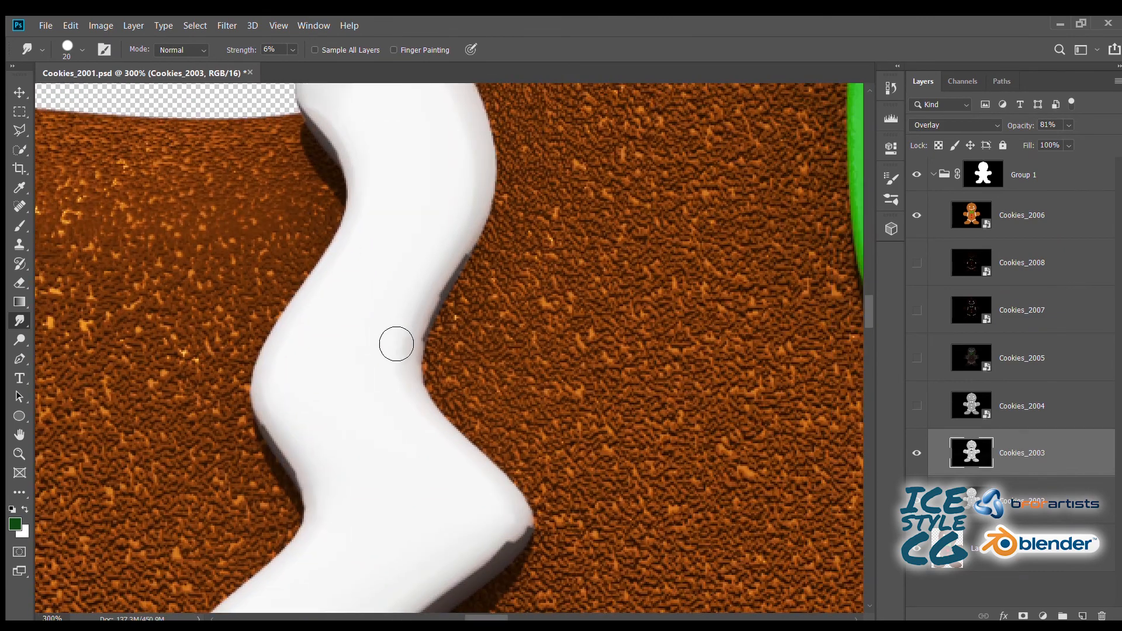
{"action": "key", "text": "ctrl+plus"}
{"action": "key", "text": "bracketleft"}
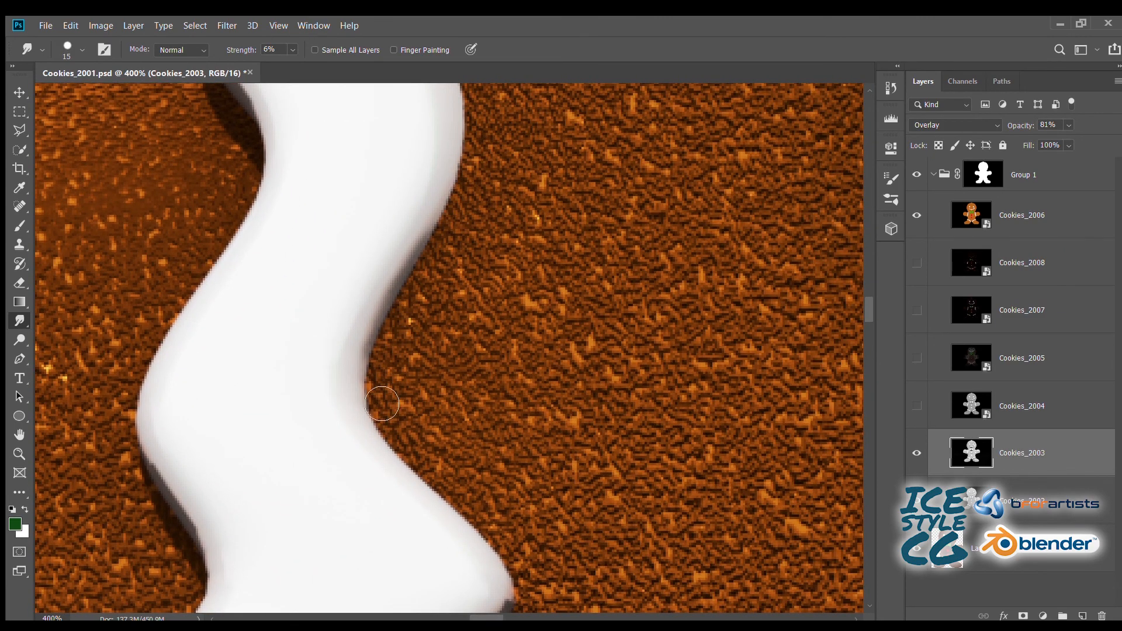
{"action": "left_click_drag", "start_coordinate": [407, 466], "coordinate": [296, 175]}
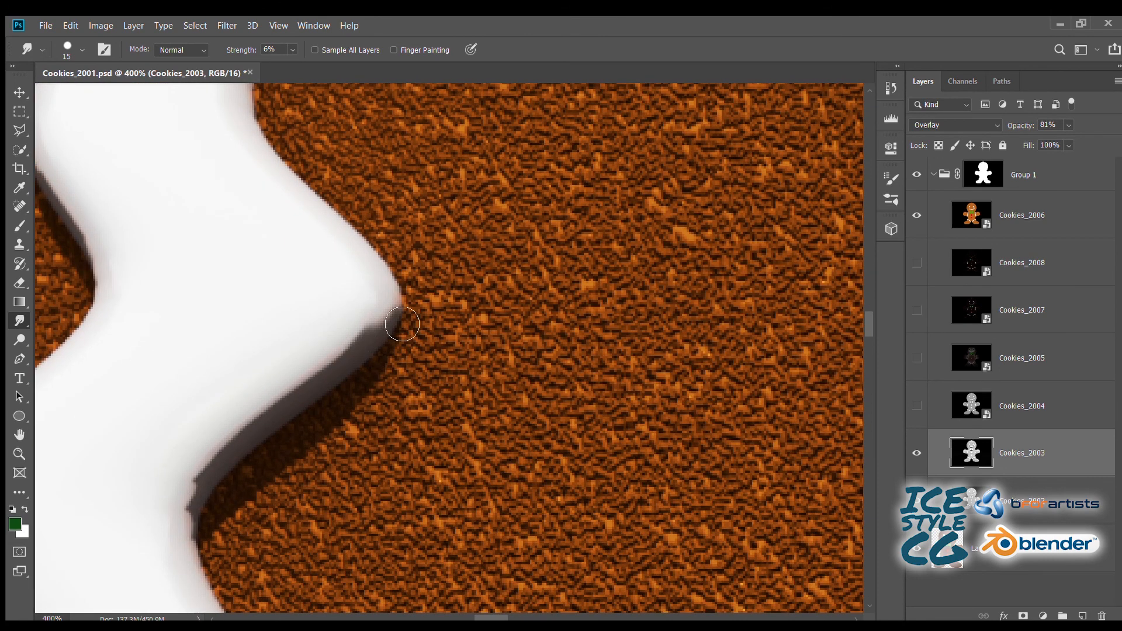
{"action": "mouse_move", "coordinate": [404, 309]}
{"action": "left_mouse_down"}
{"action": "mouse_move", "coordinate": [393, 338]}
{"action": "mouse_move", "coordinate": [315, 398]}
{"action": "mouse_move", "coordinate": [337, 369]}
{"action": "left_mouse_up"}
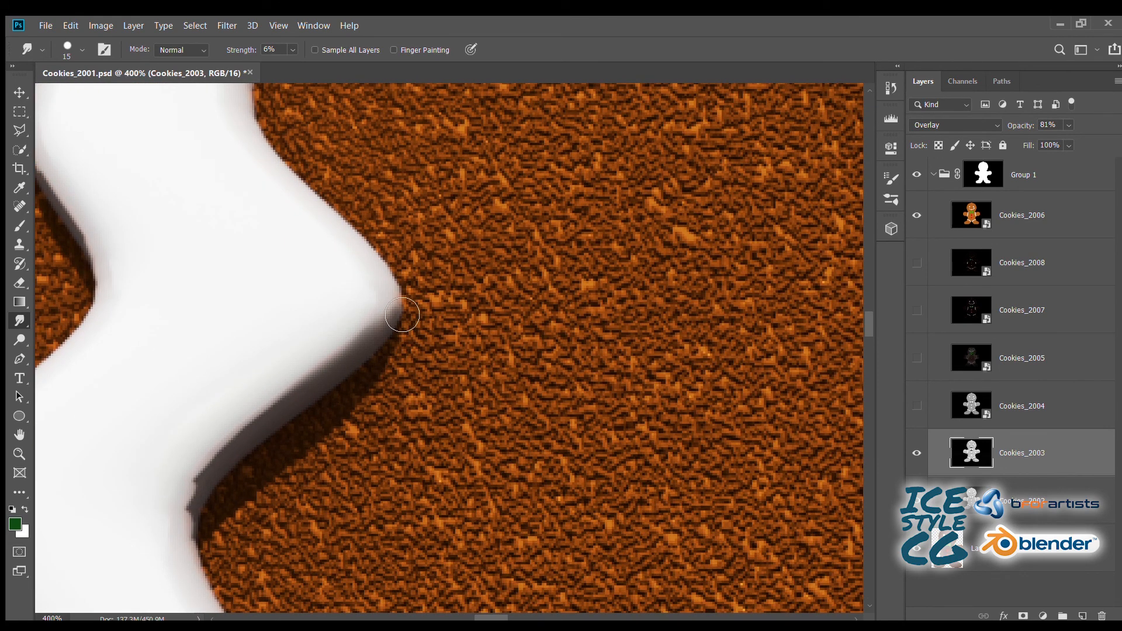
{"action": "mouse_move", "coordinate": [402, 315]}
{"action": "left_mouse_down"}
{"action": "mouse_move", "coordinate": [266, 421]}
{"action": "mouse_move", "coordinate": [210, 494]}
{"action": "mouse_move", "coordinate": [195, 537]}
{"action": "mouse_move", "coordinate": [203, 562]}
{"action": "mouse_move", "coordinate": [224, 487]}
{"action": "mouse_move", "coordinate": [278, 410]}
{"action": "left_mouse_up"}
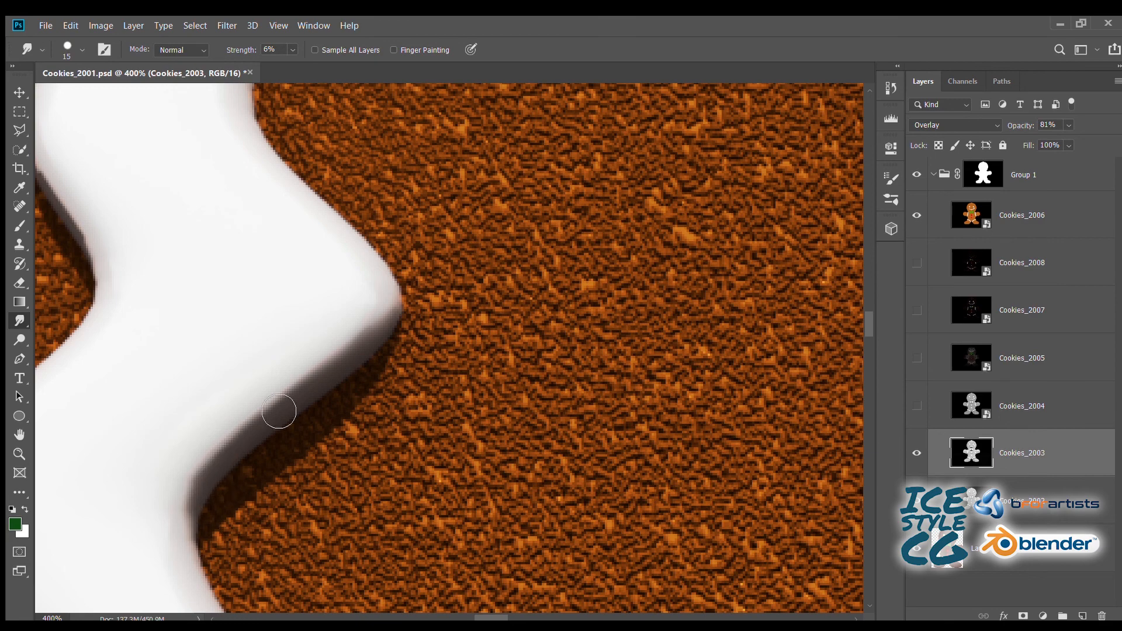
- Smudge the jagged shadow edges on both sides of the lower bends of the left arm's zigzag icing
{"action": "mouse_move", "coordinate": [195, 423]}
{"action": "left_mouse_down"}
{"action": "mouse_move", "coordinate": [403, 443]}
{"action": "mouse_move", "coordinate": [298, 230]}
{"action": "left_mouse_up"}
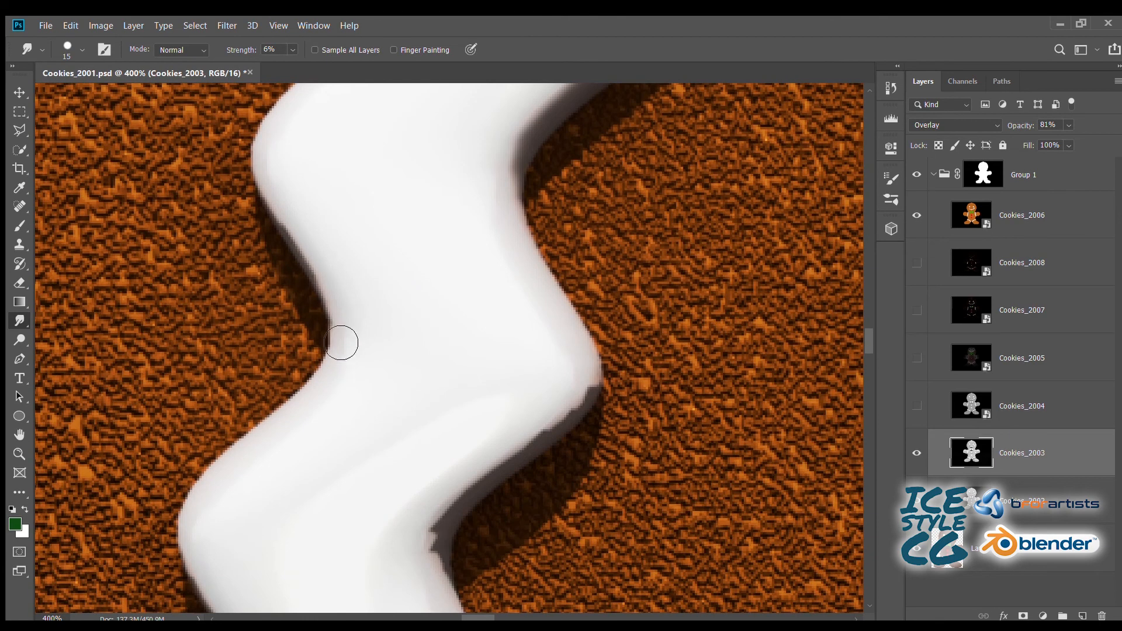
{"action": "mouse_move", "coordinate": [341, 342]}
{"action": "left_mouse_down"}
{"action": "mouse_move", "coordinate": [280, 211]}
{"action": "mouse_move", "coordinate": [348, 346]}
{"action": "left_mouse_up"}
{"action": "left_click_drag", "start_coordinate": [456, 403], "coordinate": [367, 202]}
{"action": "mouse_move", "coordinate": [471, 243]}
{"action": "left_mouse_down"}
{"action": "mouse_move", "coordinate": [519, 190]}
{"action": "mouse_move", "coordinate": [513, 183]}
{"action": "mouse_move", "coordinate": [411, 280]}
{"action": "mouse_move", "coordinate": [366, 350]}
{"action": "mouse_move", "coordinate": [349, 343]}
{"action": "mouse_move", "coordinate": [364, 366]}
{"action": "left_mouse_up"}
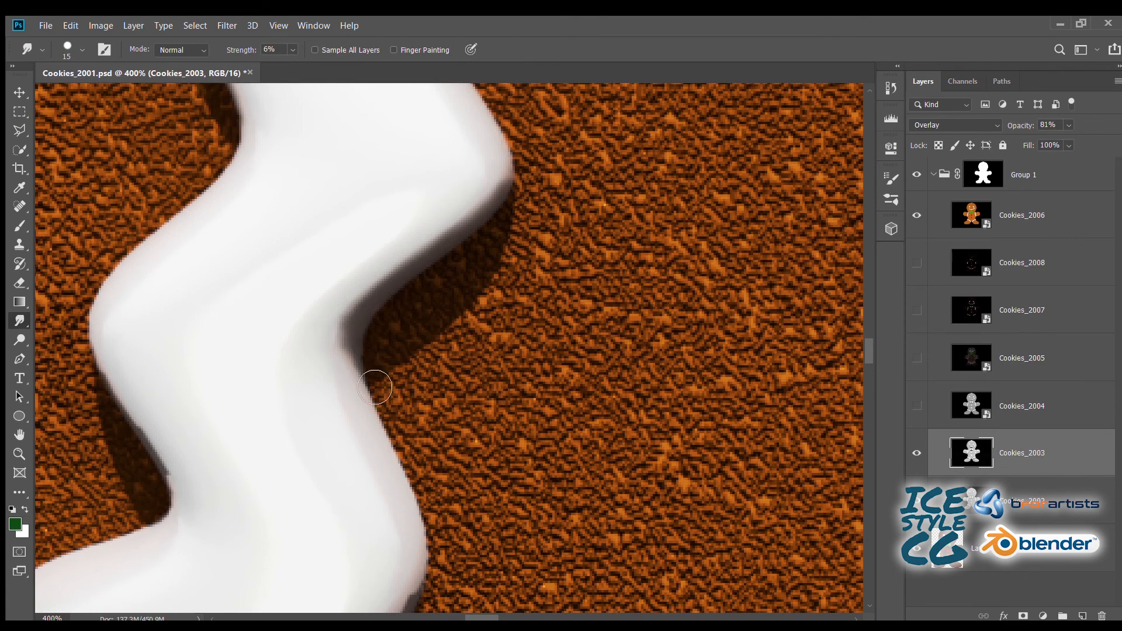
{"action": "mouse_move", "coordinate": [291, 458]}
{"action": "left_mouse_down"}
{"action": "mouse_move", "coordinate": [636, 273]}
{"action": "mouse_move", "coordinate": [588, 366]}
{"action": "left_mouse_up"}
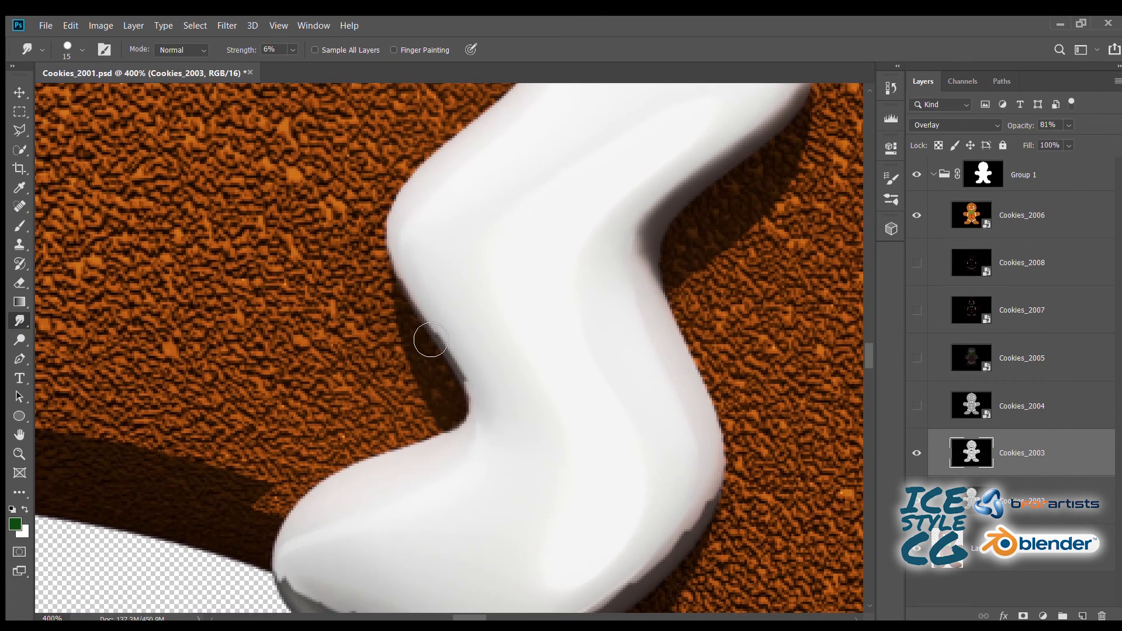
{"action": "mouse_move", "coordinate": [472, 388]}
{"action": "left_mouse_down"}
{"action": "mouse_move", "coordinate": [431, 326]}
{"action": "mouse_move", "coordinate": [408, 203]}
{"action": "left_mouse_up"}
{"action": "left_click_drag", "start_coordinate": [470, 417], "coordinate": [343, 188]}
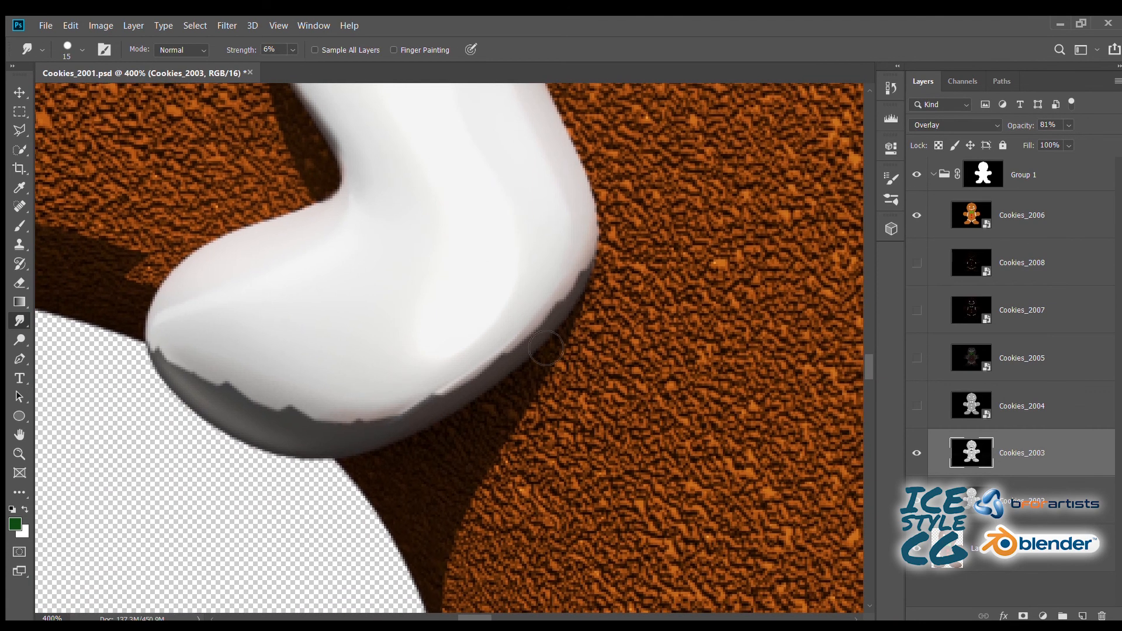
- Smudge the jagged grey shading along the rounded lower end of the left arm's icing
{"action": "mouse_move", "coordinate": [545, 348]}
{"action": "left_mouse_down"}
{"action": "mouse_move", "coordinate": [497, 393]}
{"action": "mouse_move", "coordinate": [396, 440]}
{"action": "mouse_move", "coordinate": [338, 433]}
{"action": "mouse_move", "coordinate": [430, 434]}
{"action": "mouse_move", "coordinate": [278, 444]}
{"action": "mouse_move", "coordinate": [321, 432]}
{"action": "left_mouse_up"}
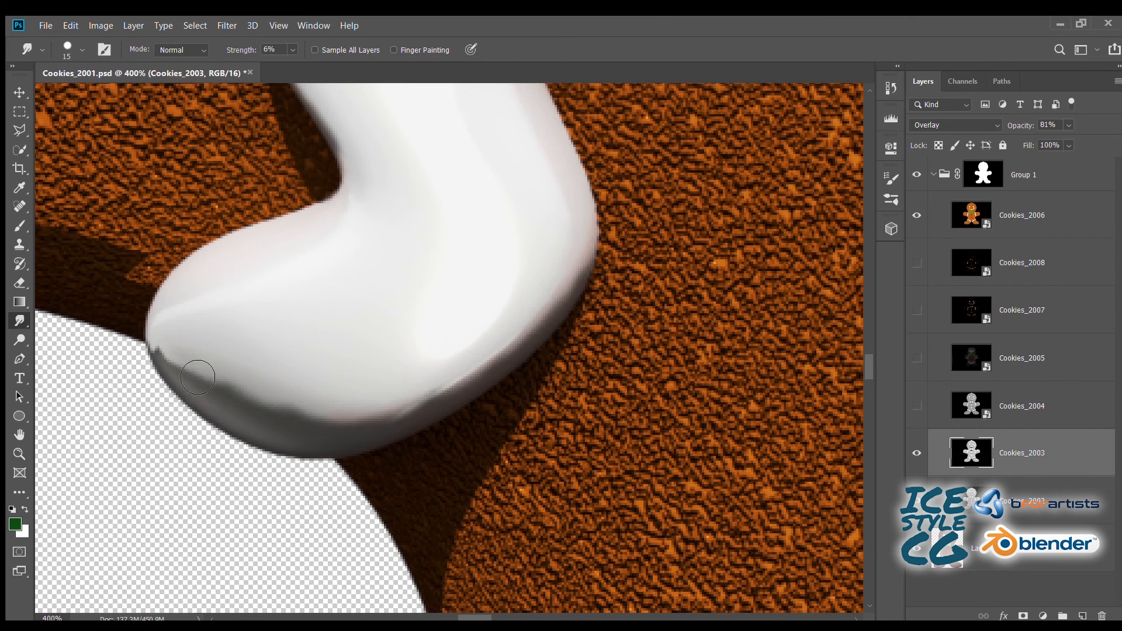
{"action": "left_click_drag", "start_coordinate": [198, 377], "coordinate": [218, 395]}
{"action": "key", "text": "ctrl+minus"}
{"action": "key", "text": "ctrl+minus"}
{"action": "key", "text": "ctrl+minus"}
{"action": "key", "text": "ctrl+plus"}
{"action": "key", "text": "ctrl+plus"}
{"action": "key", "text": "ctrl+plus"}
{"action": "key", "text": "ctrl+plus"}
- Smudge the stepped shadow boundary on the outer underside of the left arm
{"action": "left_click_drag", "start_coordinate": [142, 319], "coordinate": [541, 367]}
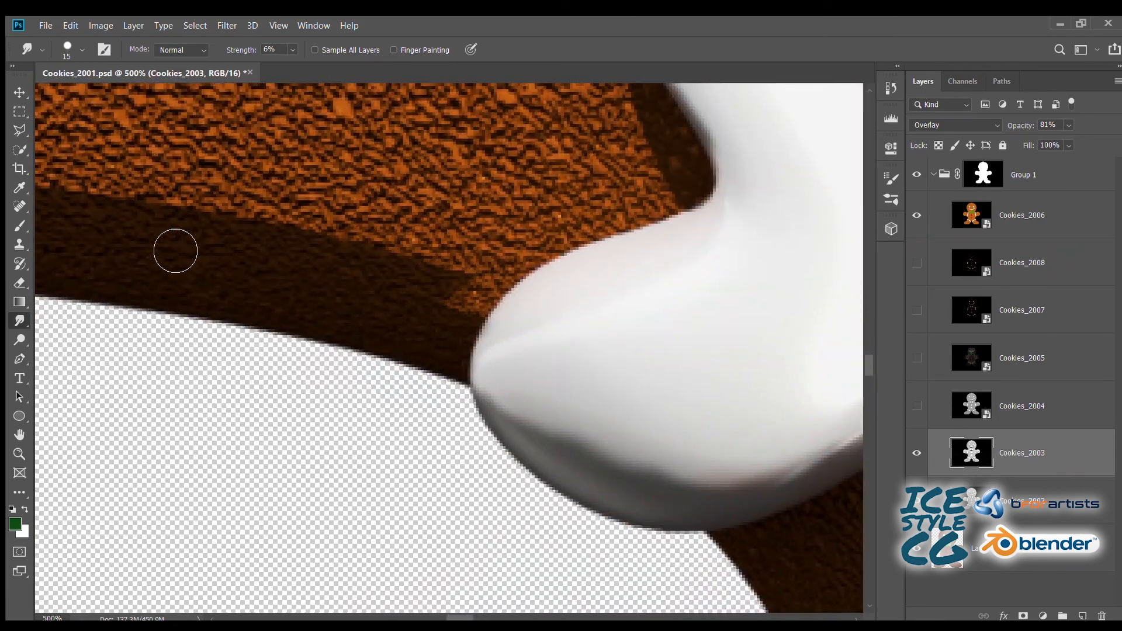
{"action": "left_click_drag", "start_coordinate": [175, 250], "coordinate": [628, 335]}
{"action": "left_click_drag", "start_coordinate": [80, 228], "coordinate": [945, 412]}
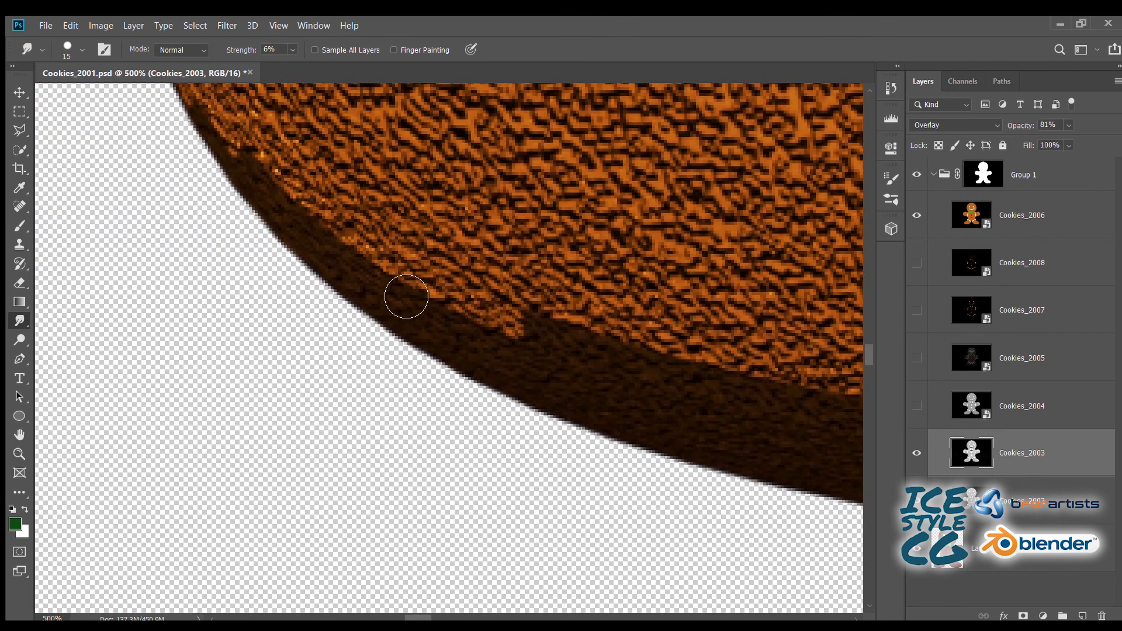
{"action": "left_click_drag", "start_coordinate": [329, 204], "coordinate": [293, 255]}
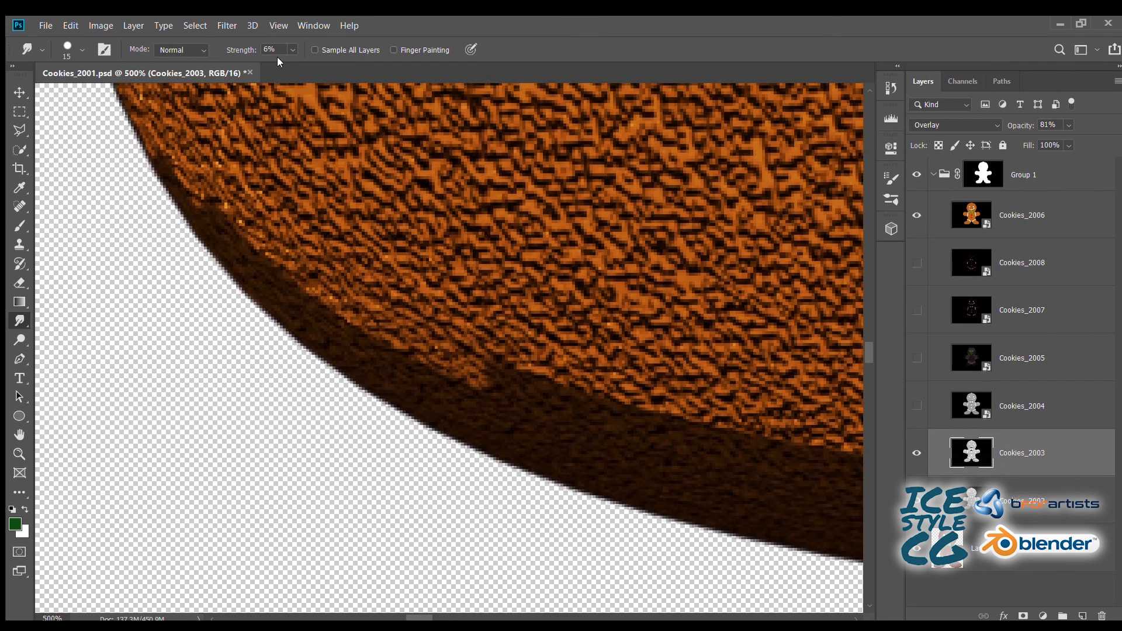
- Set the Smudge strength to 47% and soften the shadow boundary along the left arm's underside up to the white icing
{"action": "key", "text": "4"}
{"action": "key", "text": "7"}
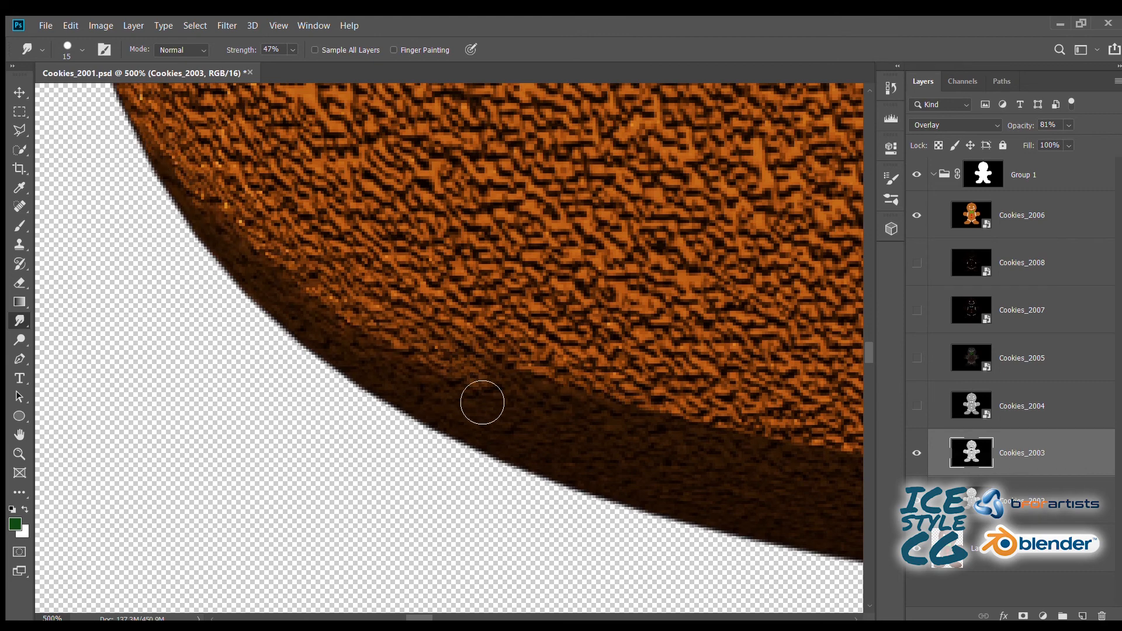
{"action": "left_click_drag", "start_coordinate": [679, 428], "coordinate": [393, 295]}
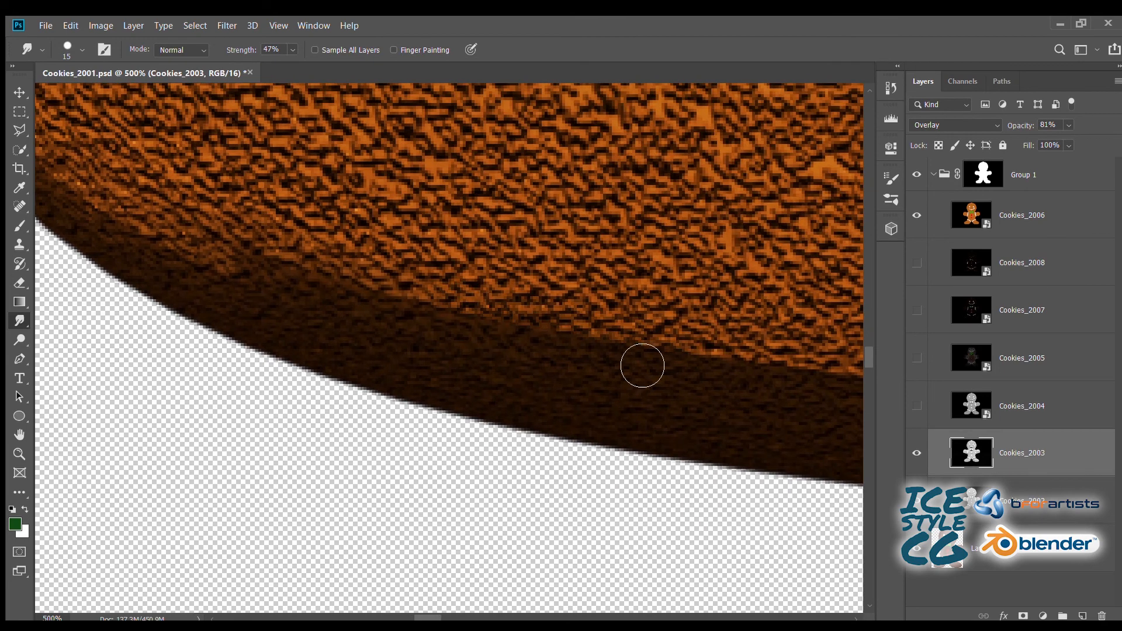
{"action": "left_click_drag", "start_coordinate": [777, 391], "coordinate": [490, 320]}
{"action": "left_click_drag", "start_coordinate": [656, 310], "coordinate": [267, 271]}
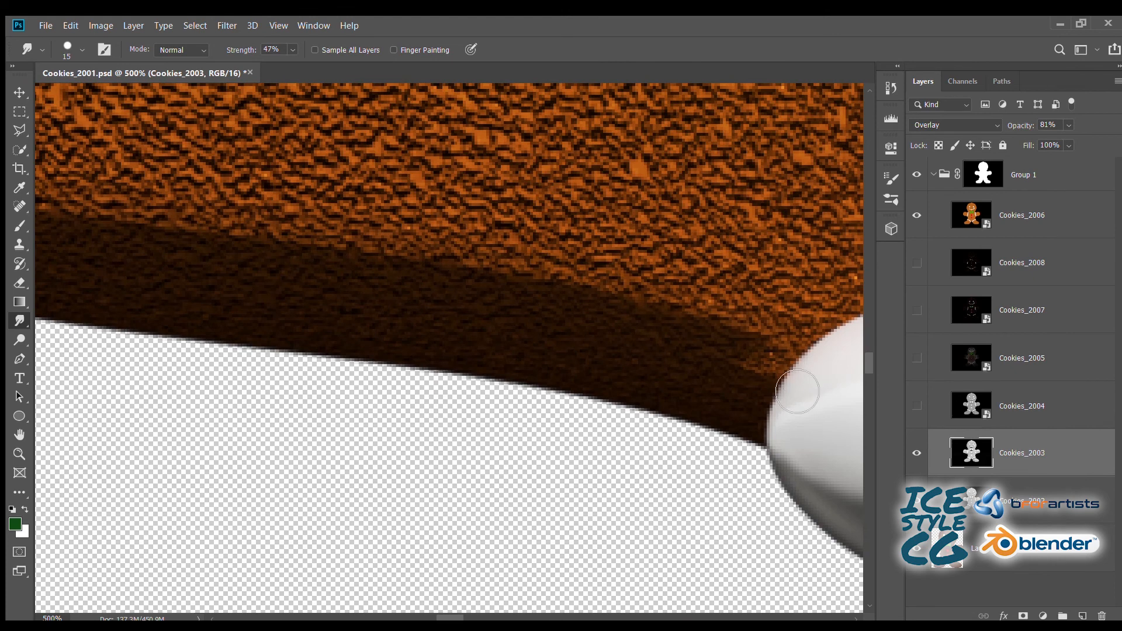
{"action": "left_click_drag", "start_coordinate": [857, 471], "coordinate": [413, 363]}
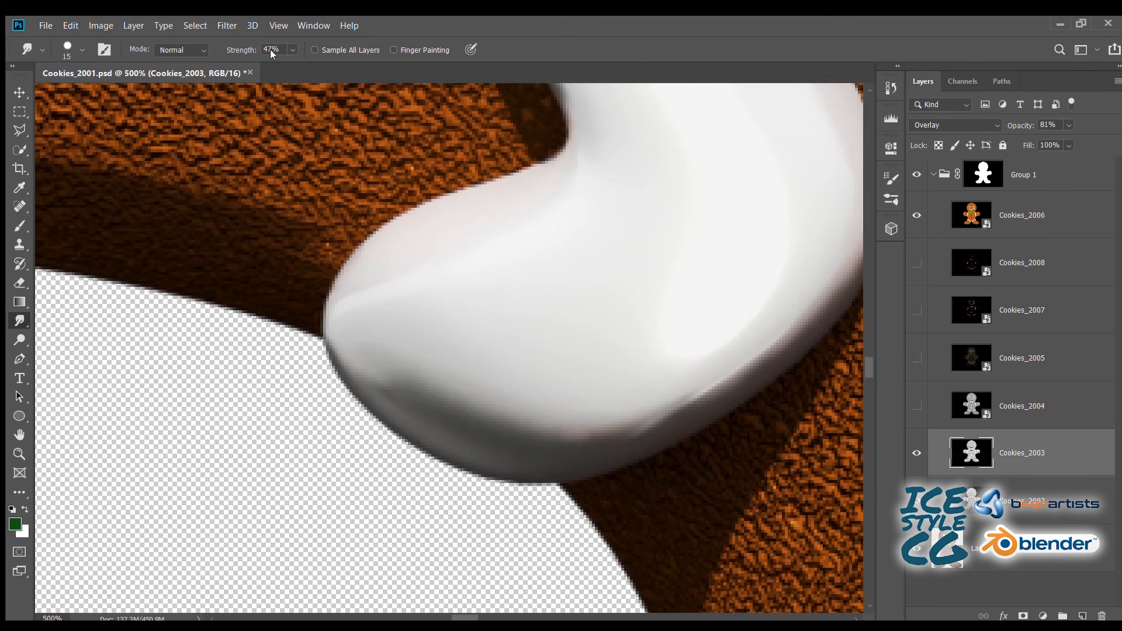
- Refine the dark shading on the lower end of the left arm's icing using Smudge strengths of 24% and 10%
{"action": "left_click_drag", "start_coordinate": [280, 63], "coordinate": [284, 62]}
{"action": "mouse_move", "coordinate": [454, 429]}
{"action": "left_mouse_down"}
{"action": "mouse_move", "coordinate": [403, 402]}
{"action": "mouse_move", "coordinate": [363, 359]}
{"action": "left_mouse_up"}
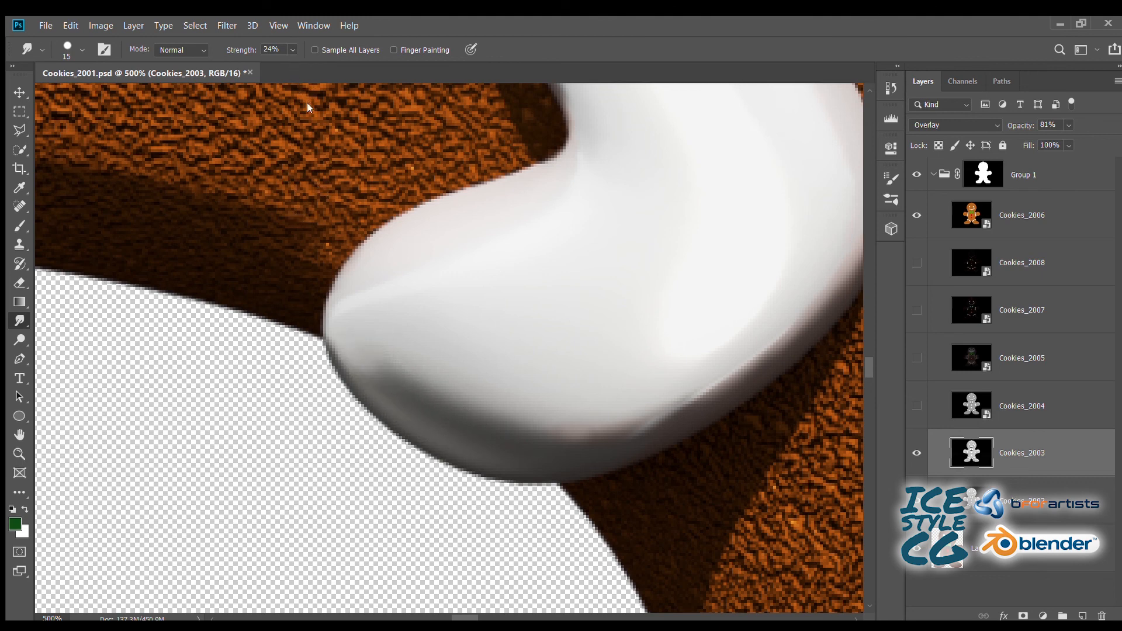
{"action": "left_click", "coordinate": [275, 51]}
{"action": "type", "text": "10"}
{"action": "key", "text": "Return"}
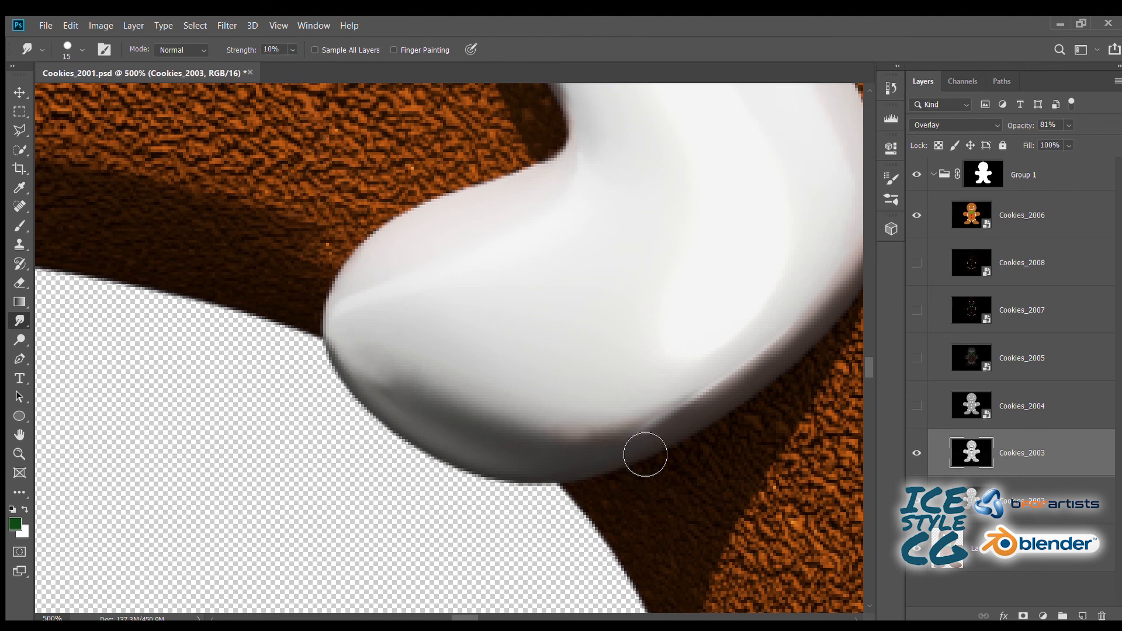
{"action": "left_click_drag", "start_coordinate": [449, 423], "coordinate": [384, 391]}
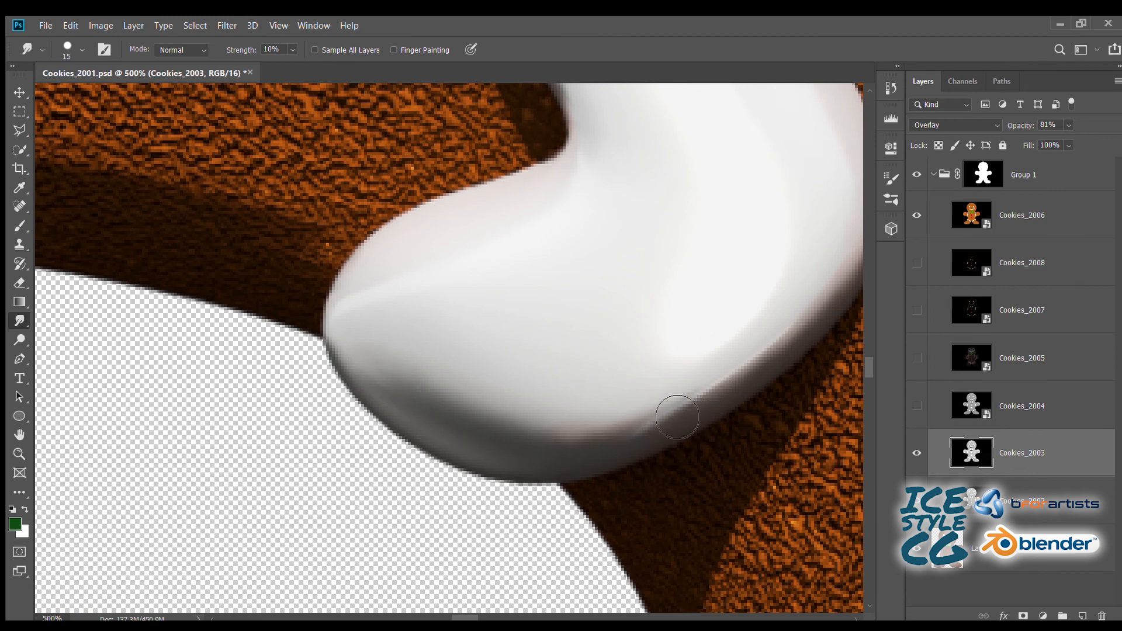
- Reduce the Smudge brush to 8 px and soften the dark shading on the outer end of the left leg's icing
{"action": "key", "text": "ctrl+minus"}
{"action": "key", "text": "ctrl+minus"}
{"action": "mouse_move", "coordinate": [548, 517]}
{"action": "left_mouse_down"}
{"action": "mouse_move", "coordinate": [379, 263]}
{"action": "mouse_move", "coordinate": [386, 105]}
{"action": "left_mouse_up"}
{"action": "left_click_drag", "start_coordinate": [388, 584], "coordinate": [408, 398]}
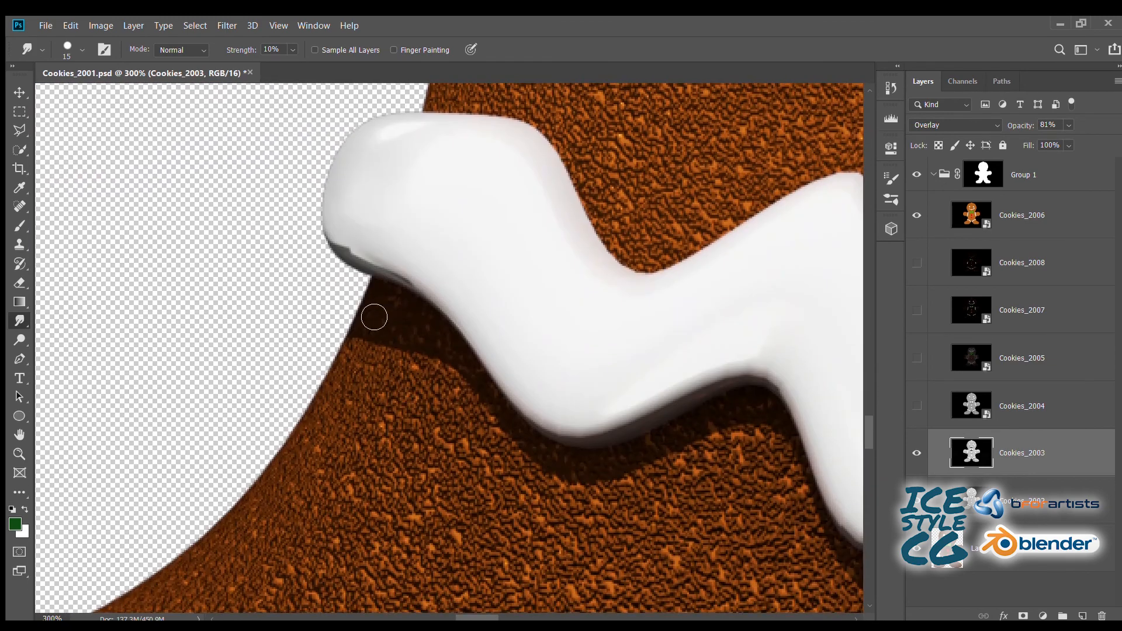
{"action": "key", "text": "ctrl+plus"}
{"action": "key", "text": "ctrl+plus"}
{"action": "key", "text": "ctrl+plus"}
{"action": "left_click_drag", "start_coordinate": [296, 244], "coordinate": [357, 328]}
{"action": "key", "text": "bracketleft"}
{"action": "key", "text": "bracketleft"}
{"action": "key", "text": "bracketleft"}
{"action": "left_click_drag", "start_coordinate": [312, 237], "coordinate": [374, 275]}
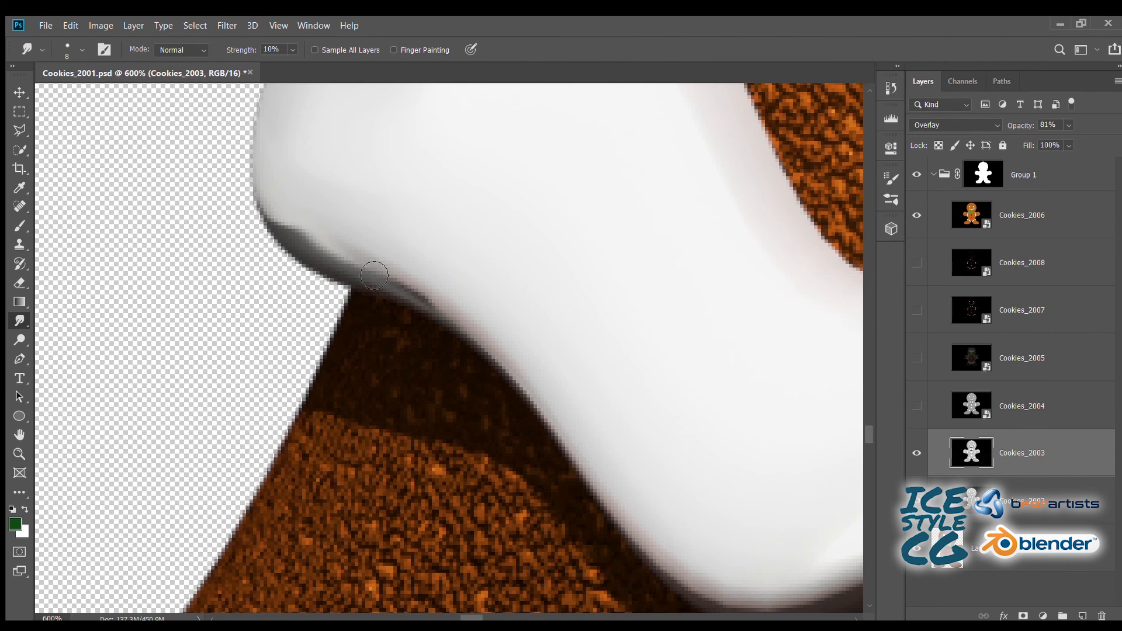
{"action": "left_click_drag", "start_coordinate": [318, 223], "coordinate": [318, 248]}
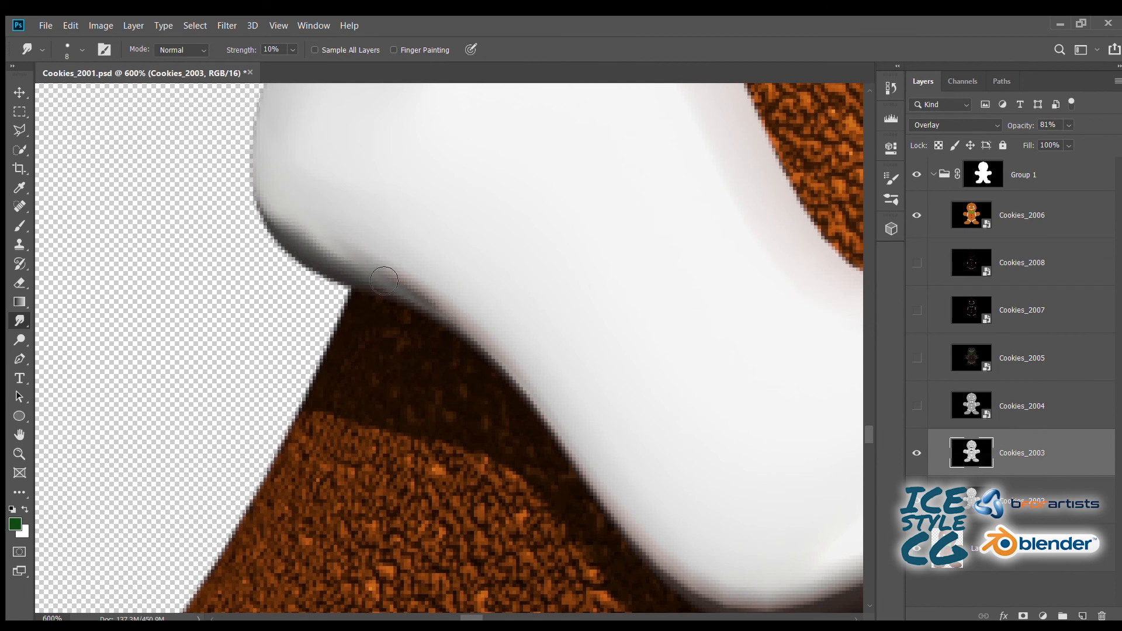
- Smudge the shadow boundary along the lower zigzag edge of the left leg's icing towards its inner end
{"action": "left_click_drag", "start_coordinate": [805, 514], "coordinate": [498, 318]}
{"action": "left_click_drag", "start_coordinate": [856, 301], "coordinate": [524, 249]}
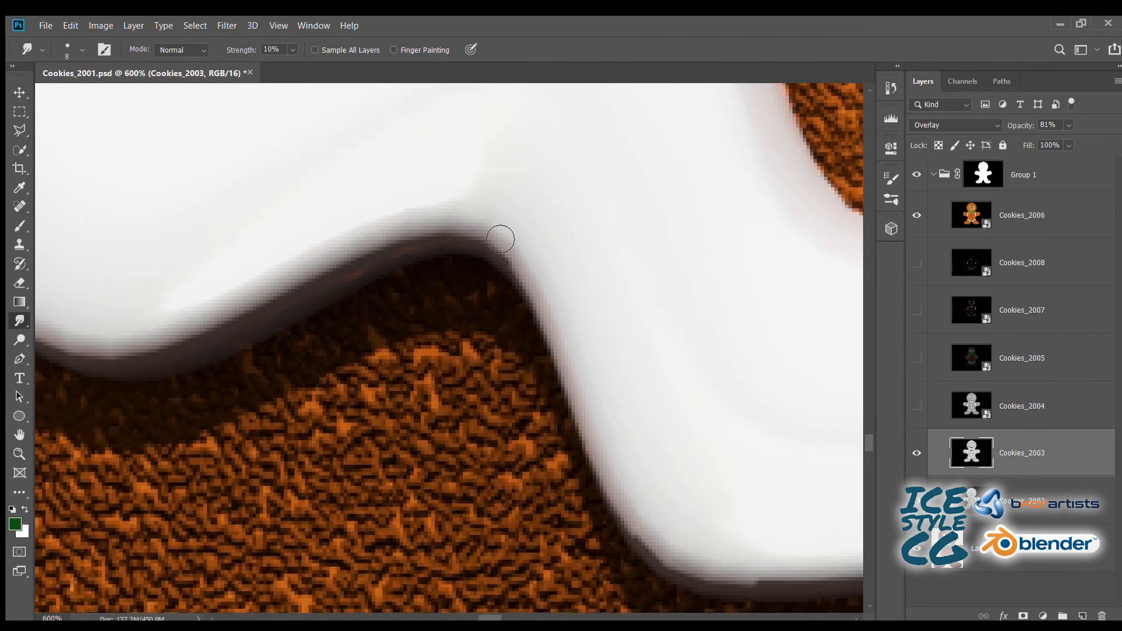
{"action": "left_click_drag", "start_coordinate": [590, 385], "coordinate": [360, 177]}
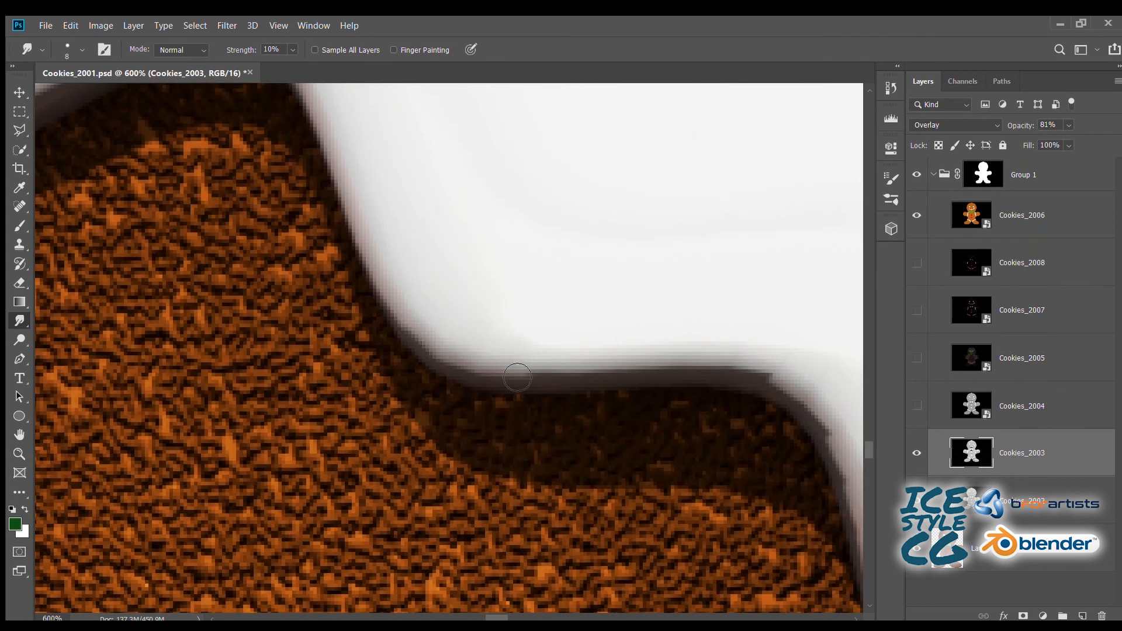
{"action": "left_click_drag", "start_coordinate": [785, 395], "coordinate": [540, 294]}
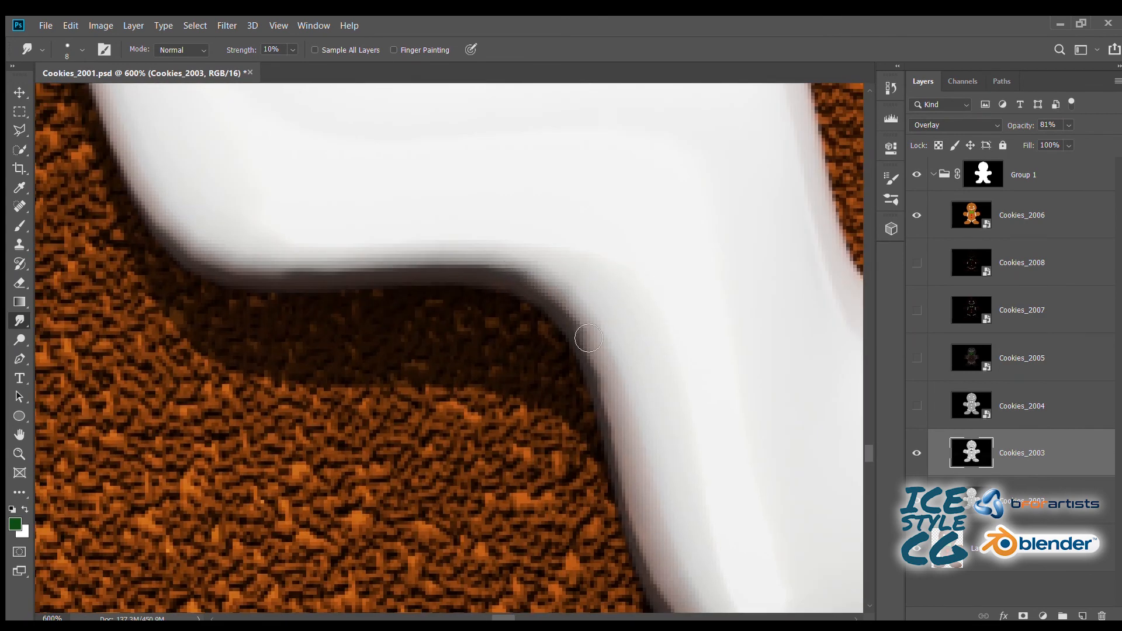
{"action": "left_click_drag", "start_coordinate": [657, 443], "coordinate": [419, 198]}
{"action": "left_click_drag", "start_coordinate": [455, 382], "coordinate": [521, 413]}
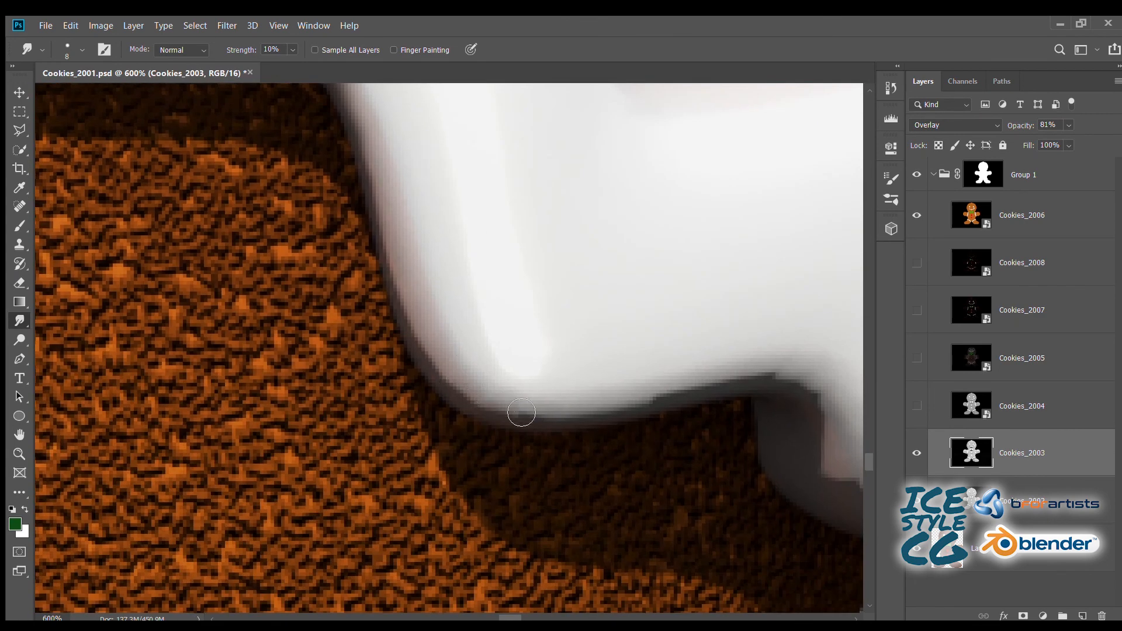
- Smudge the jagged grey shading around the notch and rounded inner end of the left leg's icing
{"action": "left_click_drag", "start_coordinate": [743, 383], "coordinate": [546, 314]}
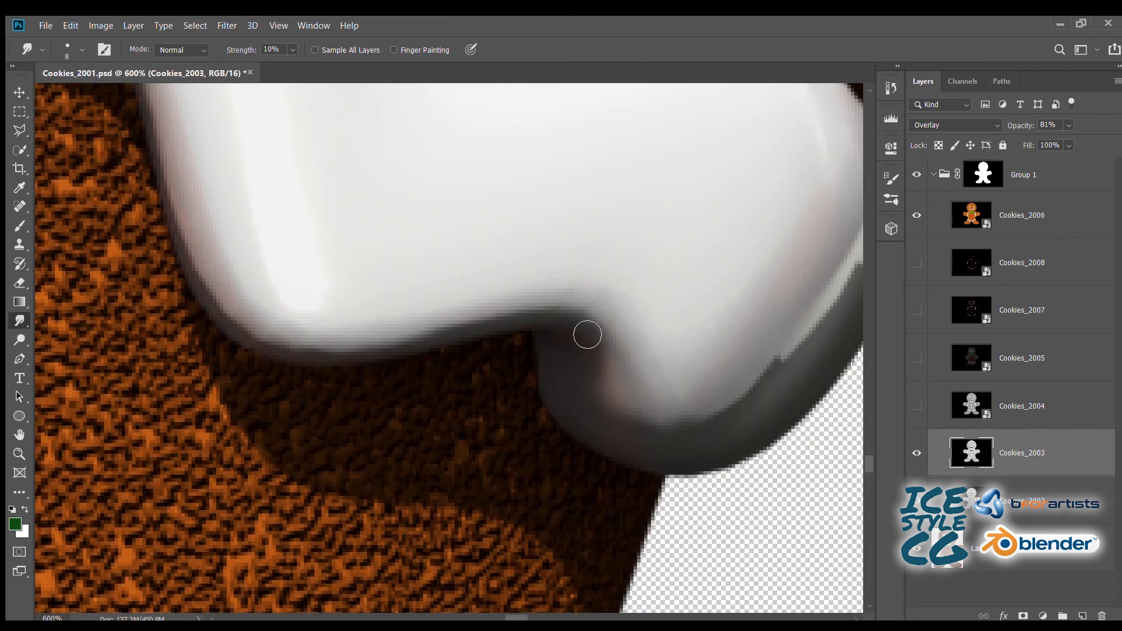
{"action": "left_click_drag", "start_coordinate": [746, 403], "coordinate": [541, 350]}
{"action": "left_click_drag", "start_coordinate": [595, 185], "coordinate": [521, 275]}
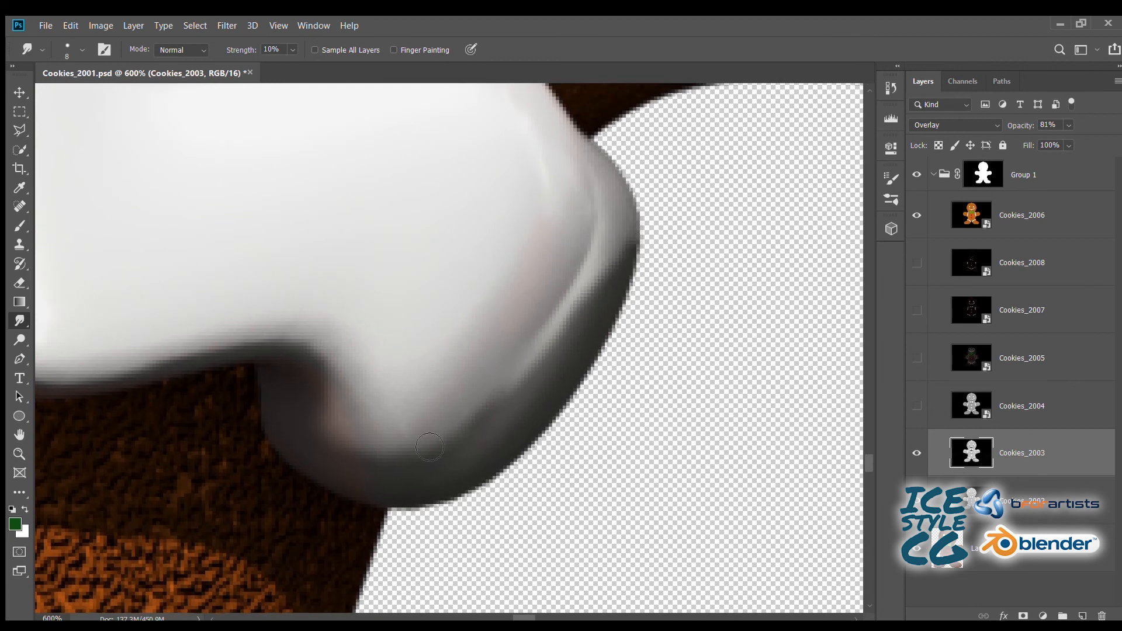
- Set the Smudge strength to 15% and soften the shadow between the legs and the dark inner end of the right leg's icing
{"action": "left_click_drag", "start_coordinate": [443, 203], "coordinate": [263, 503]}
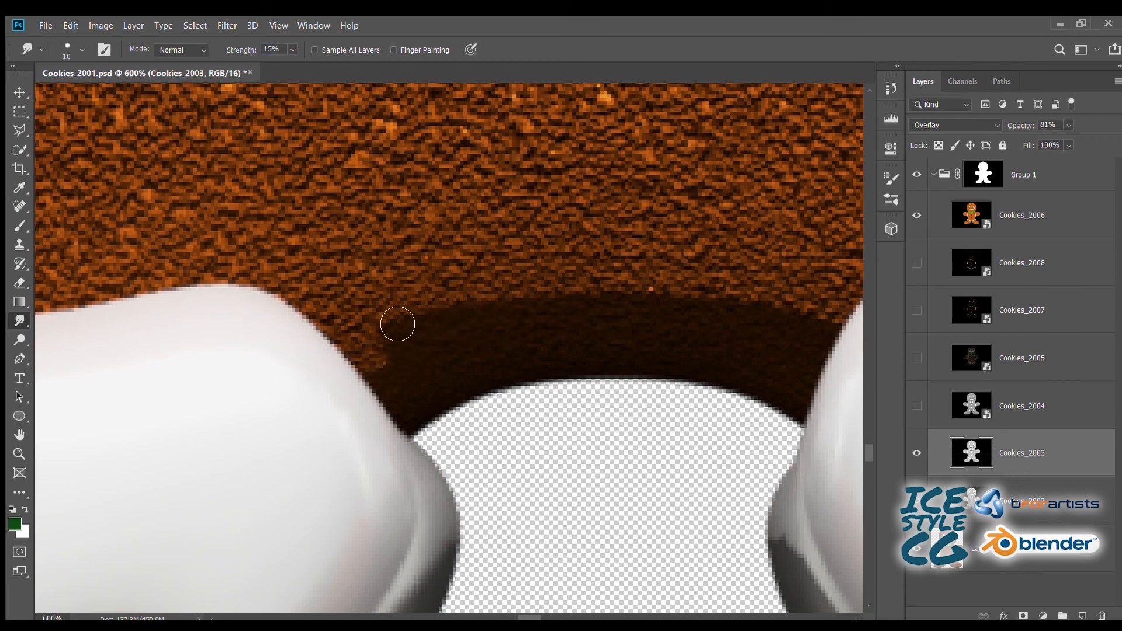
{"action": "left_click_drag", "start_coordinate": [714, 310], "coordinate": [461, 299]}
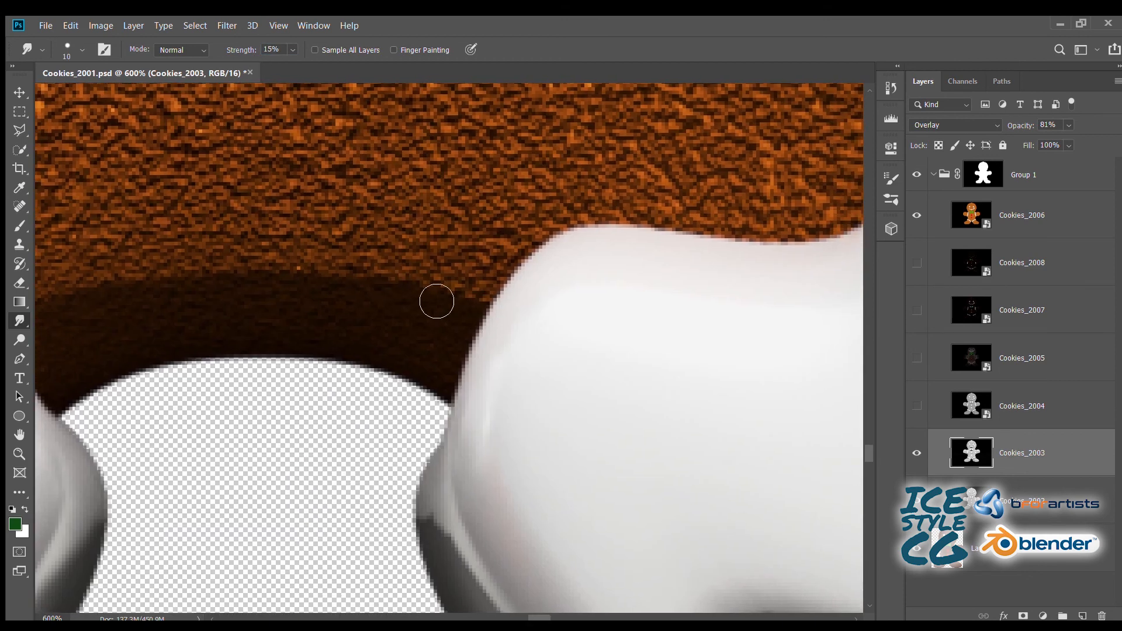
{"action": "left_click_drag", "start_coordinate": [427, 372], "coordinate": [341, 167]}
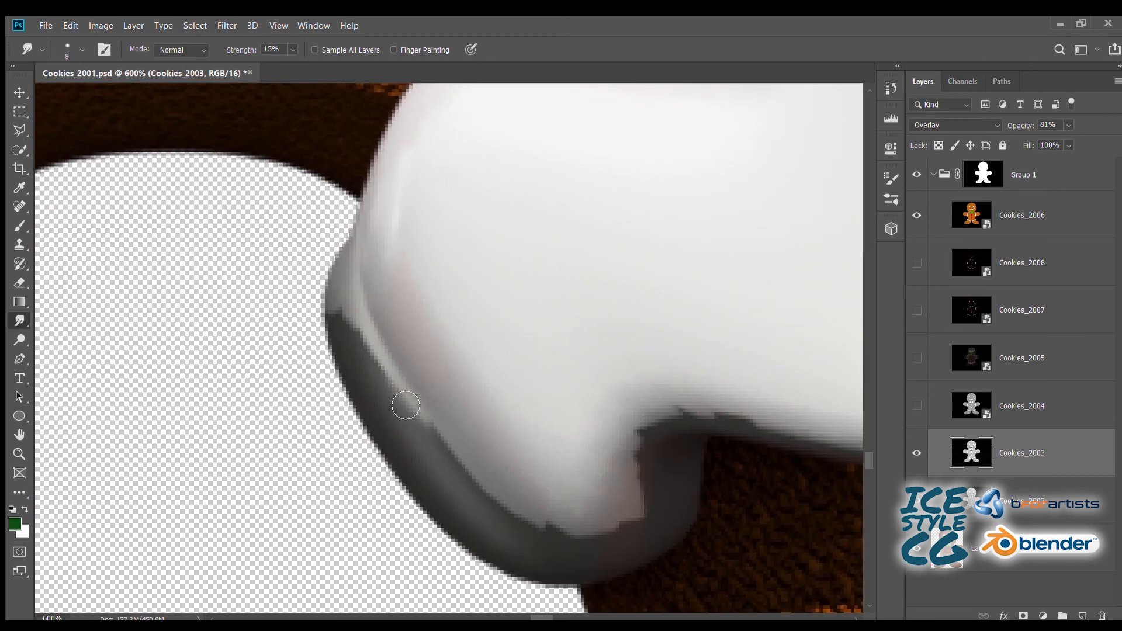
{"action": "left_click_drag", "start_coordinate": [476, 495], "coordinate": [586, 548]}
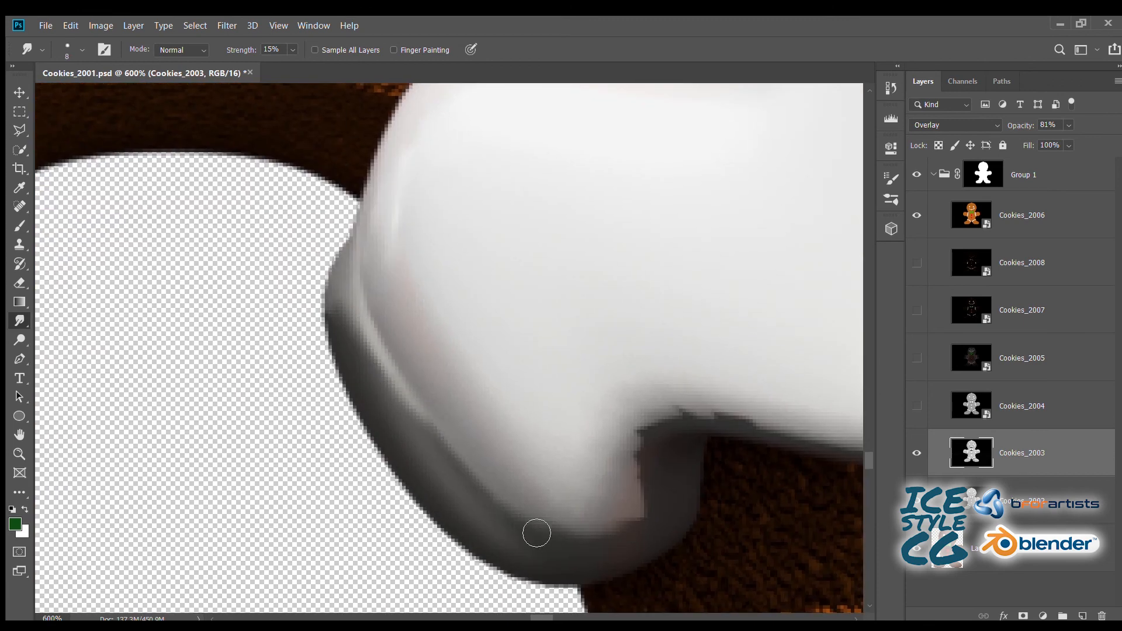
{"action": "mouse_move", "coordinate": [794, 451]}
{"action": "left_mouse_down"}
{"action": "mouse_move", "coordinate": [420, 370]}
{"action": "mouse_move", "coordinate": [549, 368]}
{"action": "mouse_move", "coordinate": [621, 283]}
{"action": "left_mouse_up"}
{"action": "left_click_drag", "start_coordinate": [551, 211], "coordinate": [307, 416]}
{"action": "mouse_move", "coordinate": [413, 350]}
{"action": "left_mouse_down"}
{"action": "mouse_move", "coordinate": [466, 203]}
{"action": "mouse_move", "coordinate": [629, 157]}
{"action": "left_mouse_up"}
- Smudge the shadow boundary along the lower zigzag edge of the right leg's icing up to its outer end
{"action": "left_click_drag", "start_coordinate": [712, 169], "coordinate": [253, 224]}
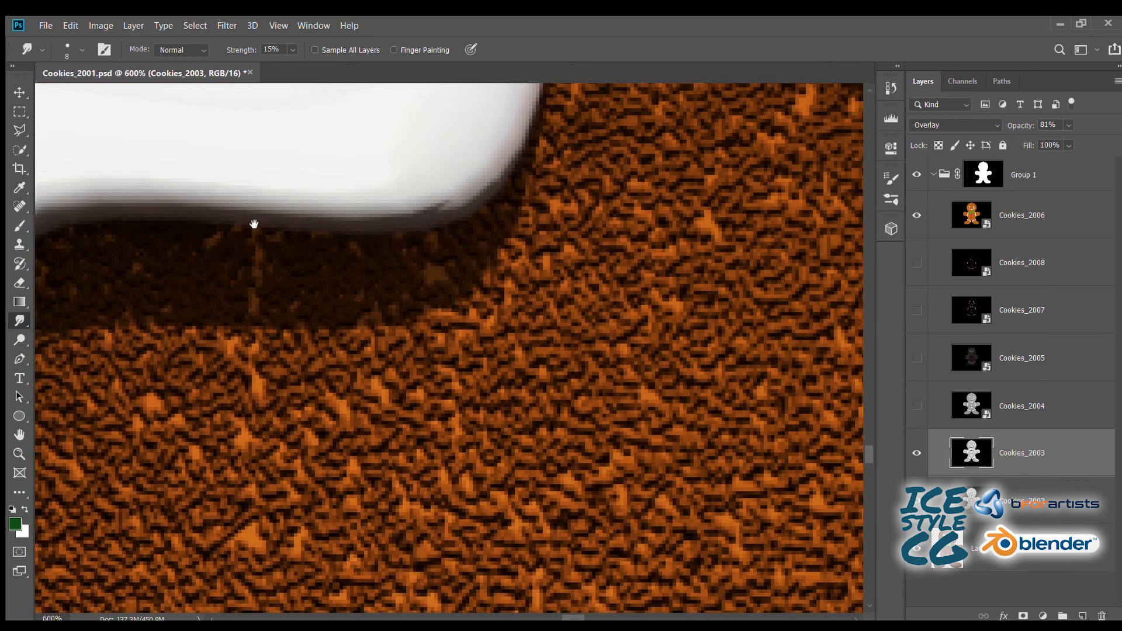
{"action": "mouse_move", "coordinate": [472, 208]}
{"action": "left_mouse_down"}
{"action": "mouse_move", "coordinate": [488, 205]}
{"action": "mouse_move", "coordinate": [333, 221]}
{"action": "left_mouse_up"}
{"action": "left_click_drag", "start_coordinate": [422, 132], "coordinate": [296, 290]}
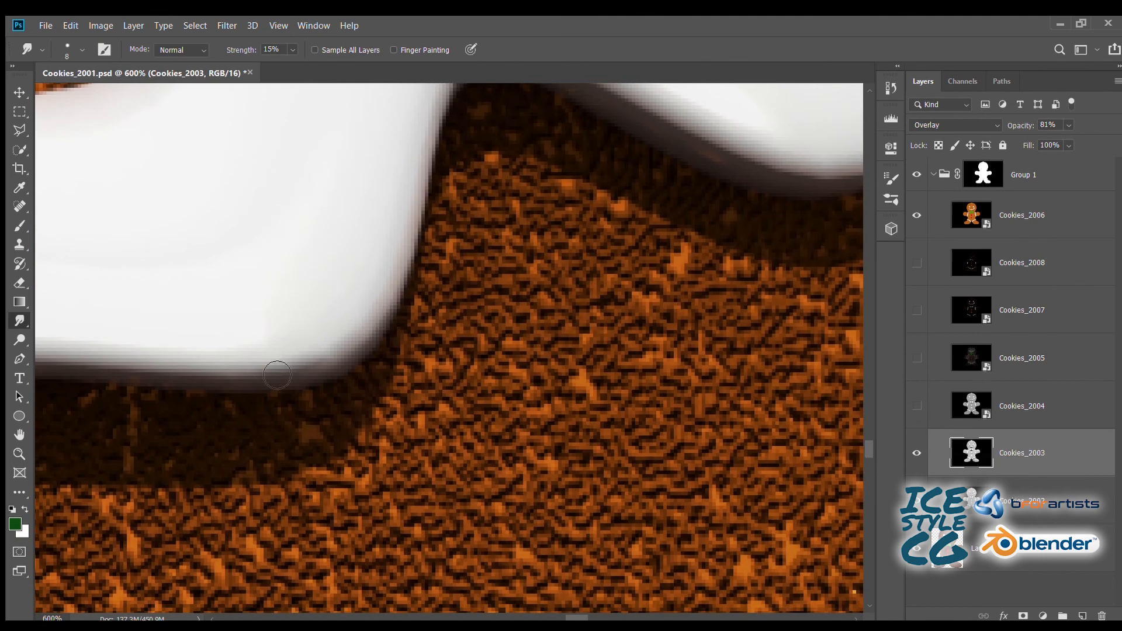
{"action": "left_click_drag", "start_coordinate": [440, 109], "coordinate": [276, 317]}
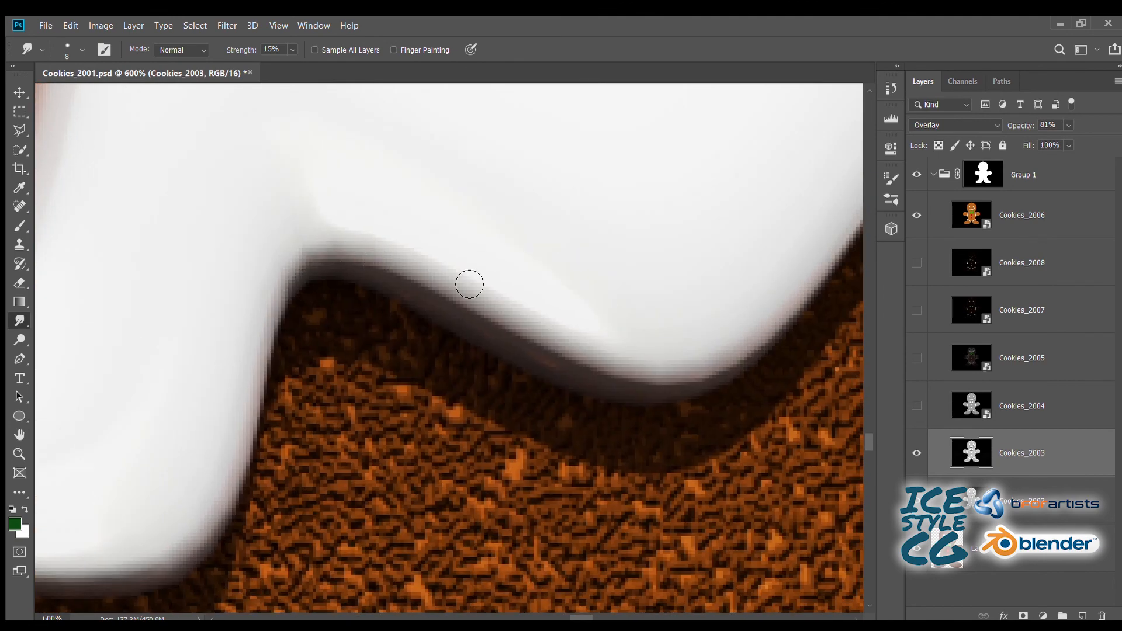
{"action": "left_click_drag", "start_coordinate": [606, 362], "coordinate": [325, 348]}
{"action": "left_click_drag", "start_coordinate": [510, 191], "coordinate": [257, 377]}
{"action": "left_click_drag", "start_coordinate": [498, 240], "coordinate": [582, 195]}
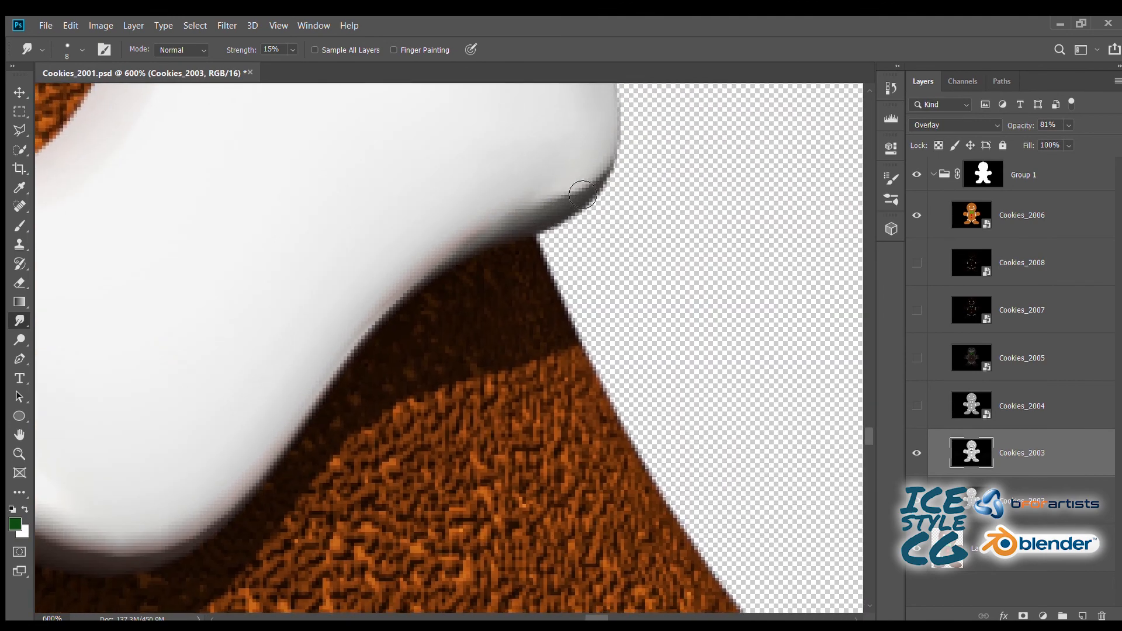
- Set the Smudge strength to 50%, enlarge the brush to 20 px and soften the shadow along the right foot's inner lower curve
{"action": "left_click_drag", "start_coordinate": [288, 316], "coordinate": [354, 487]}
{"action": "left_click_drag", "start_coordinate": [295, 234], "coordinate": [341, 471]}
{"action": "key", "text": "ctrl+minus"}
{"action": "key", "text": "ctrl+minus"}
{"action": "key", "text": "ctrl+minus"}
{"action": "key", "text": "ctrl+minus"}
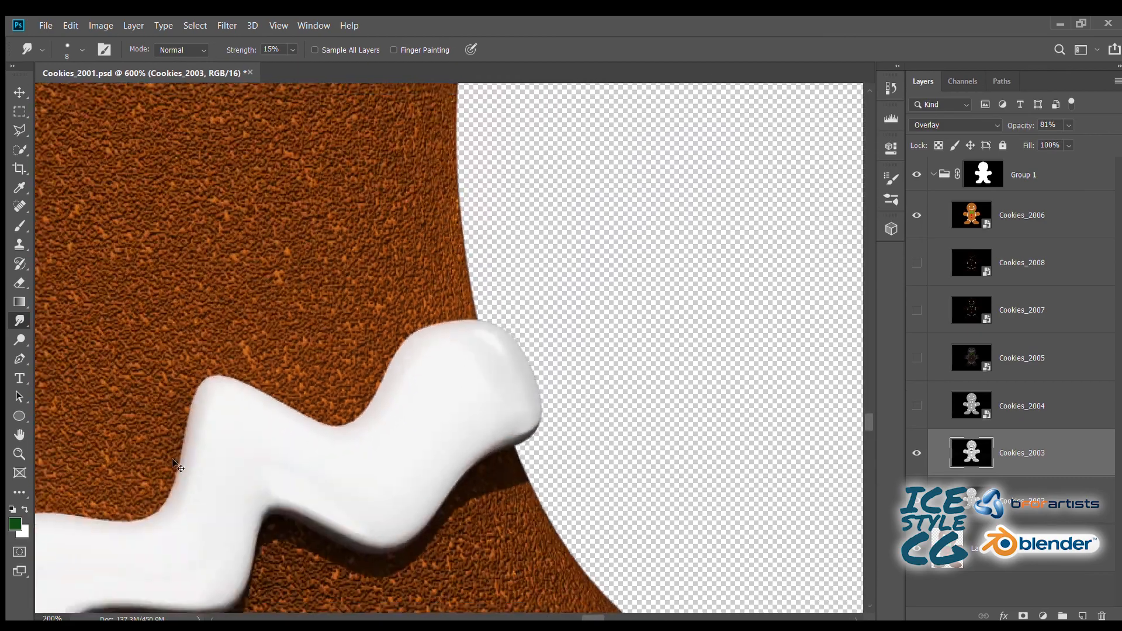
{"action": "key", "text": "ctrl+minus"}
{"action": "key", "text": "ctrl+minus"}
{"action": "key", "text": "ctrl+plus"}
{"action": "key", "text": "ctrl+plus"}
{"action": "left_click_drag", "start_coordinate": [339, 431], "coordinate": [374, 263]}
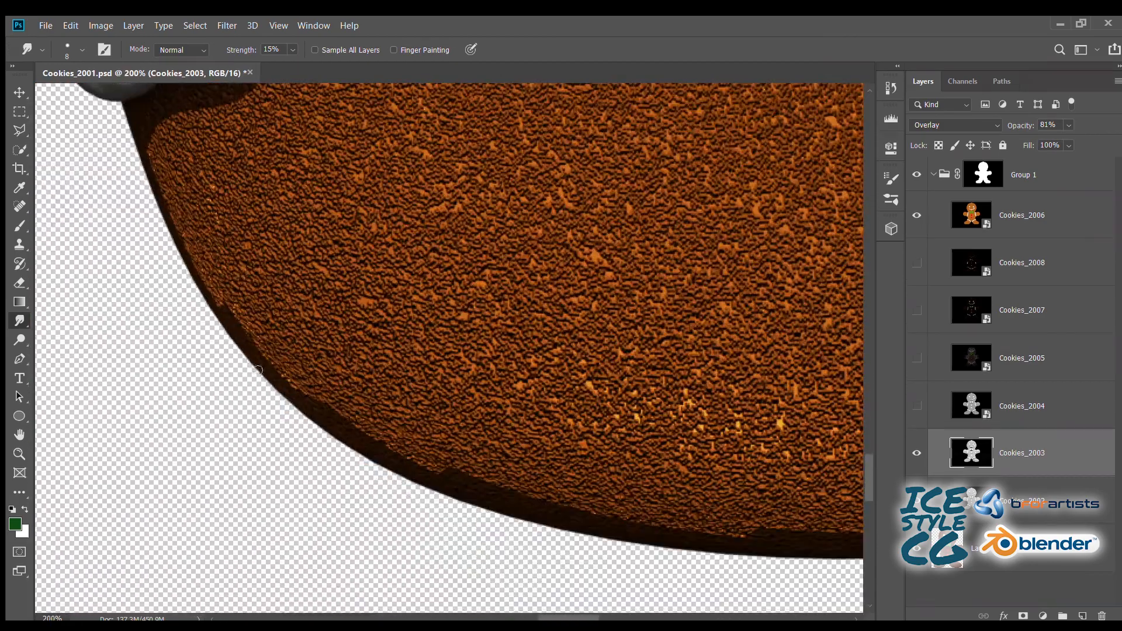
{"action": "key", "text": "ctrl+plus"}
{"action": "left_click_drag", "start_coordinate": [250, 424], "coordinate": [321, 320]}
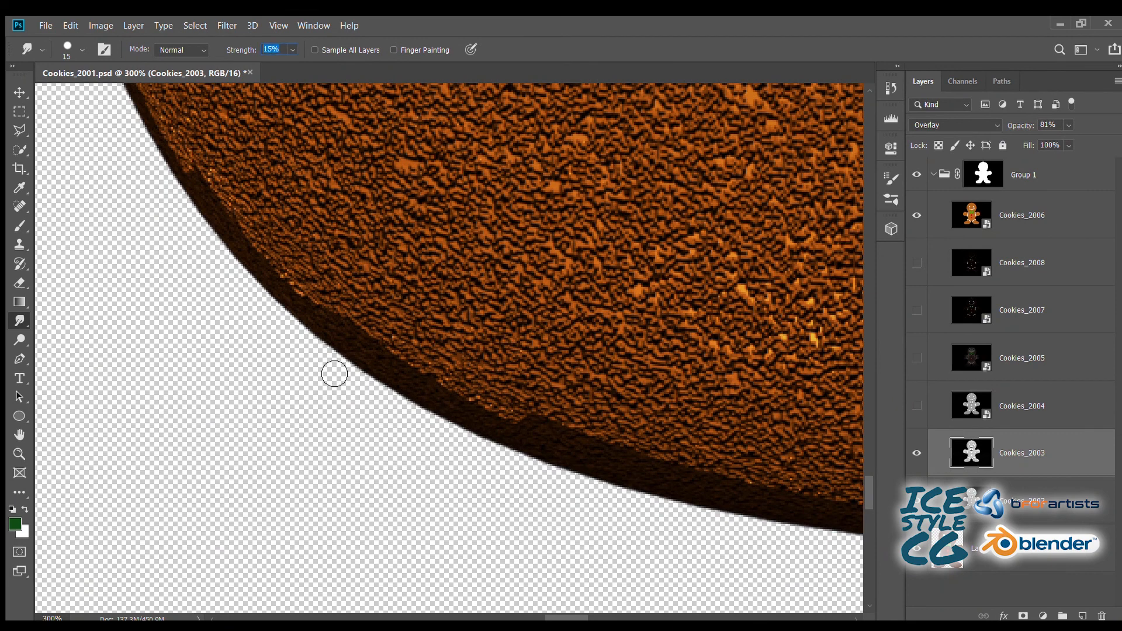
{"action": "key", "text": "2"}
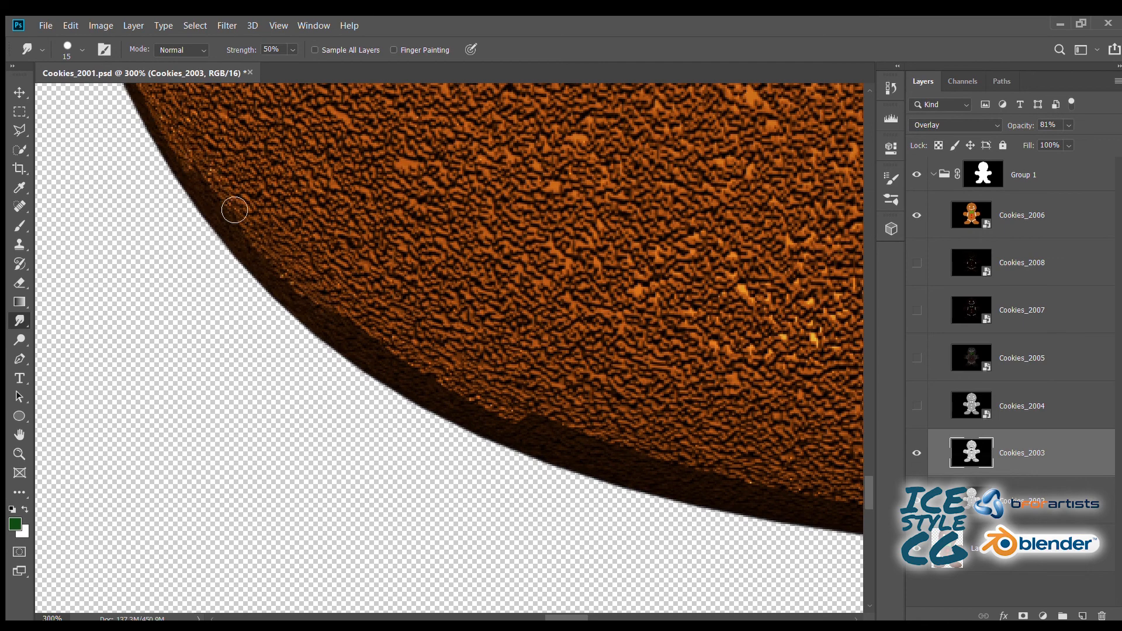
{"action": "key", "text": "bracketright"}
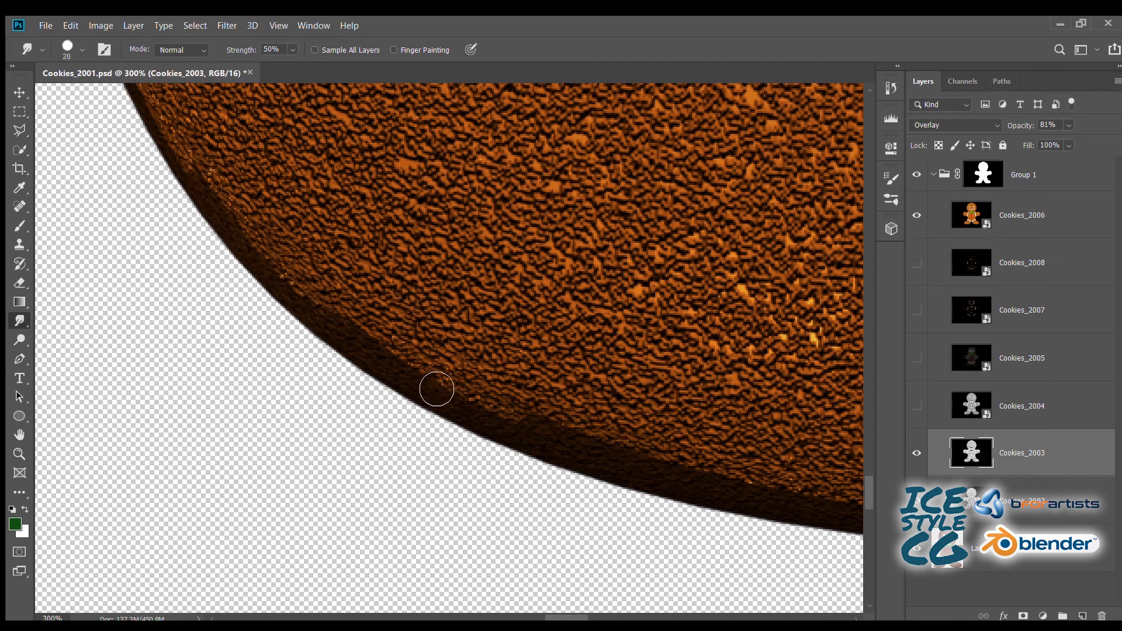
- Smudge the stepped shadow along the right foot's bottom edge up to its outer curve
{"action": "left_click_drag", "start_coordinate": [615, 442], "coordinate": [256, 308]}
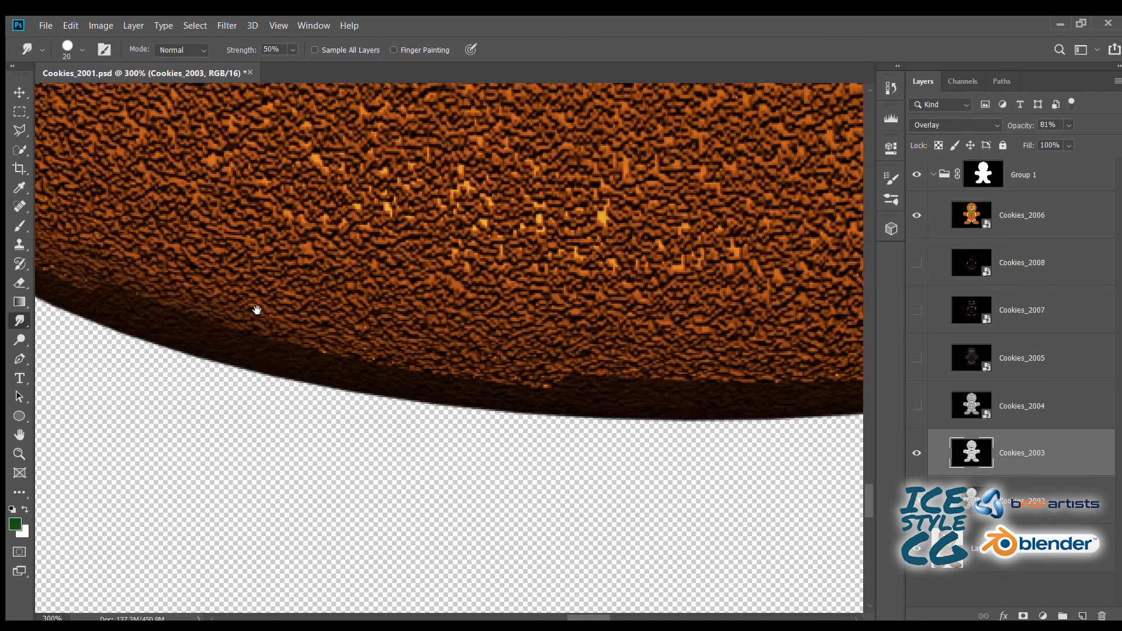
{"action": "left_click_drag", "start_coordinate": [701, 359], "coordinate": [269, 346]}
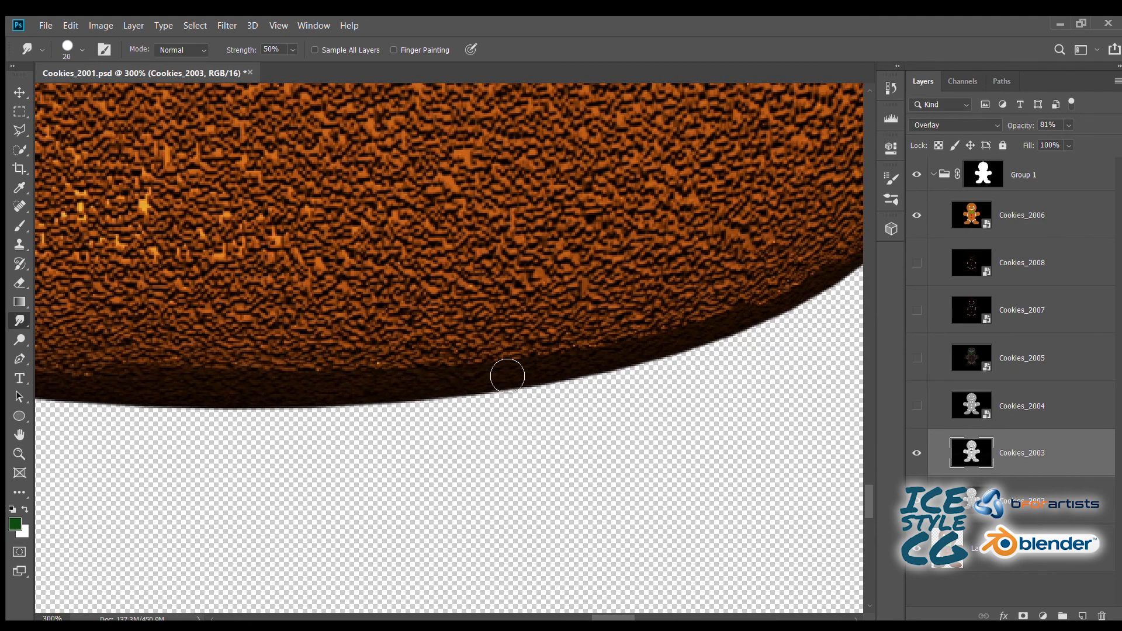
{"action": "left_click_drag", "start_coordinate": [695, 307], "coordinate": [430, 357]}
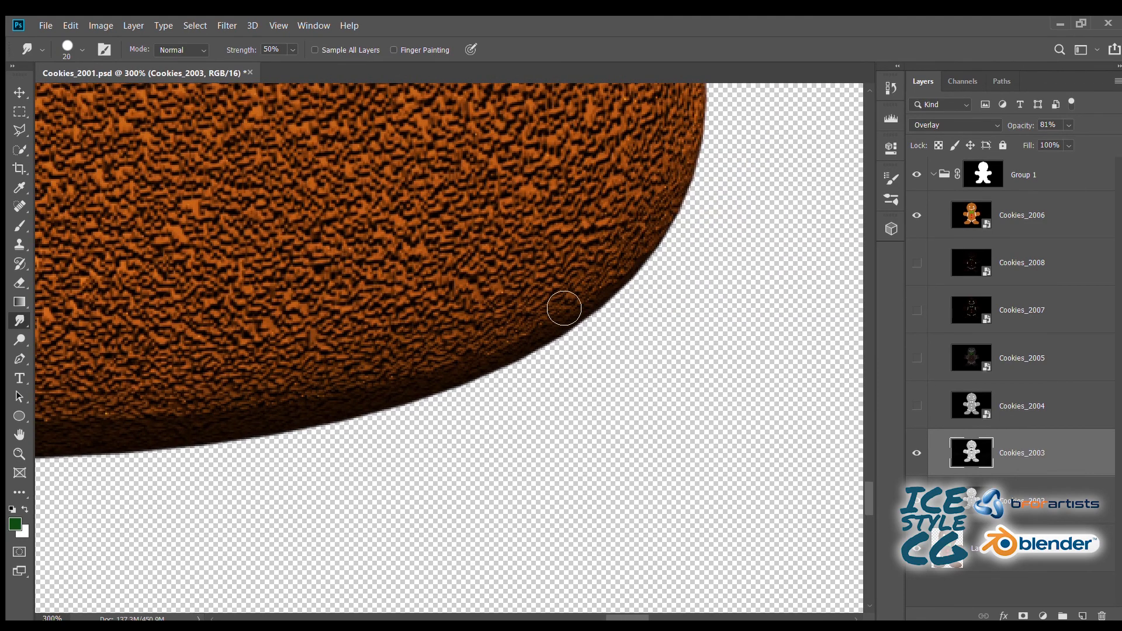
- Smudge the stepped shadow along the inner curve of the left foot up to the icing
{"action": "key", "text": "ctrl+minus"}
{"action": "key", "text": "ctrl+minus"}
{"action": "key", "text": "ctrl+minus"}
{"action": "left_click_drag", "start_coordinate": [80, 336], "coordinate": [615, 408]}
{"action": "key", "text": "ctrl+plus"}
{"action": "key", "text": "ctrl+plus"}
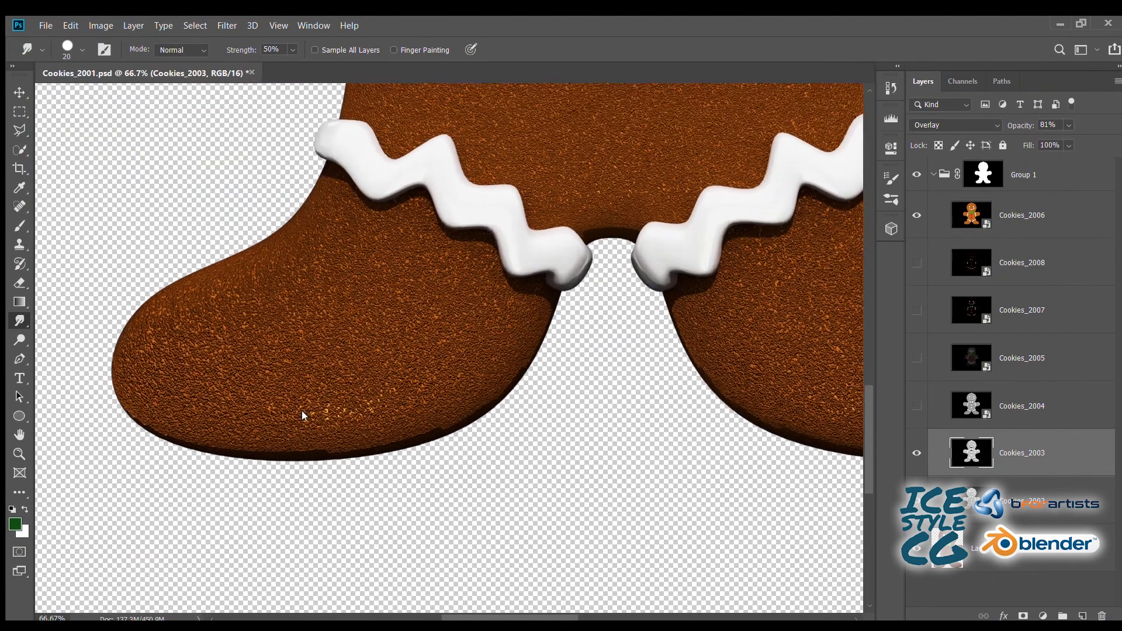
{"action": "left_click_drag", "start_coordinate": [506, 429], "coordinate": [440, 292]}
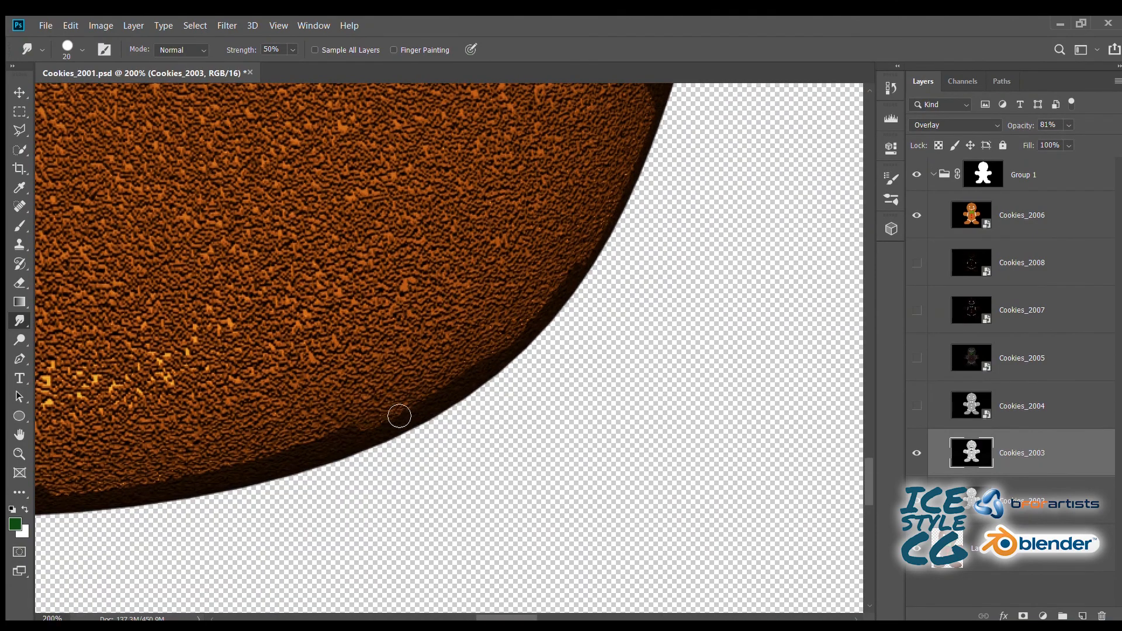
{"action": "left_click_drag", "start_coordinate": [583, 254], "coordinate": [550, 339]}
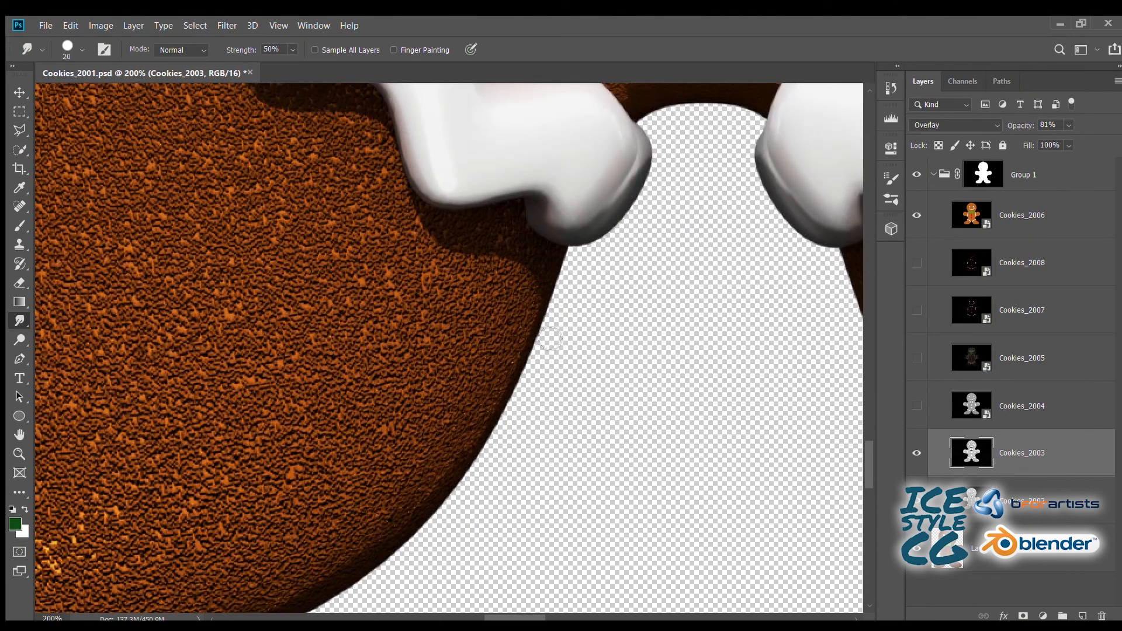
- Smudge the jagged shadow along the bottom edge and outer curve of the left foot
{"action": "left_click_drag", "start_coordinate": [272, 547], "coordinate": [616, 245]}
{"action": "left_click_drag", "start_coordinate": [411, 396], "coordinate": [348, 314]}
{"action": "left_click_drag", "start_coordinate": [385, 351], "coordinate": [597, 320]}
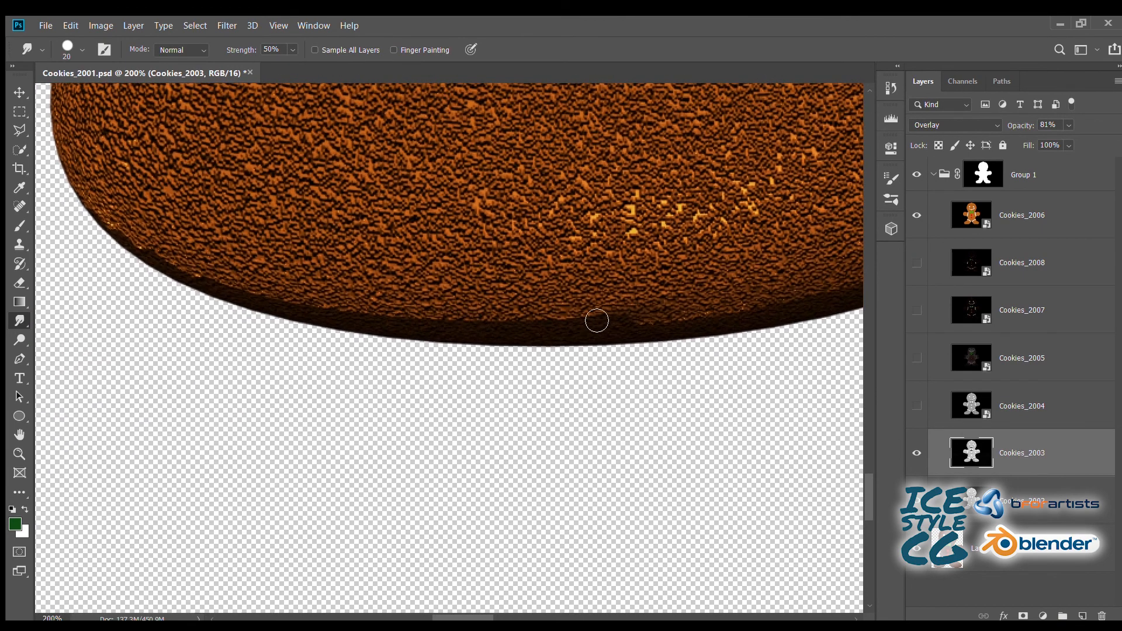
{"action": "mouse_move", "coordinate": [264, 297]}
{"action": "left_mouse_down"}
{"action": "mouse_move", "coordinate": [434, 344]}
{"action": "mouse_move", "coordinate": [291, 421]}
{"action": "mouse_move", "coordinate": [454, 373]}
{"action": "mouse_move", "coordinate": [553, 278]}
{"action": "mouse_move", "coordinate": [633, 387]}
{"action": "mouse_move", "coordinate": [258, 369]}
{"action": "left_mouse_up"}
- Smudge the dark shadow edges down both sides of the lower head to the neck
{"action": "left_click_drag", "start_coordinate": [377, 199], "coordinate": [381, 211]}
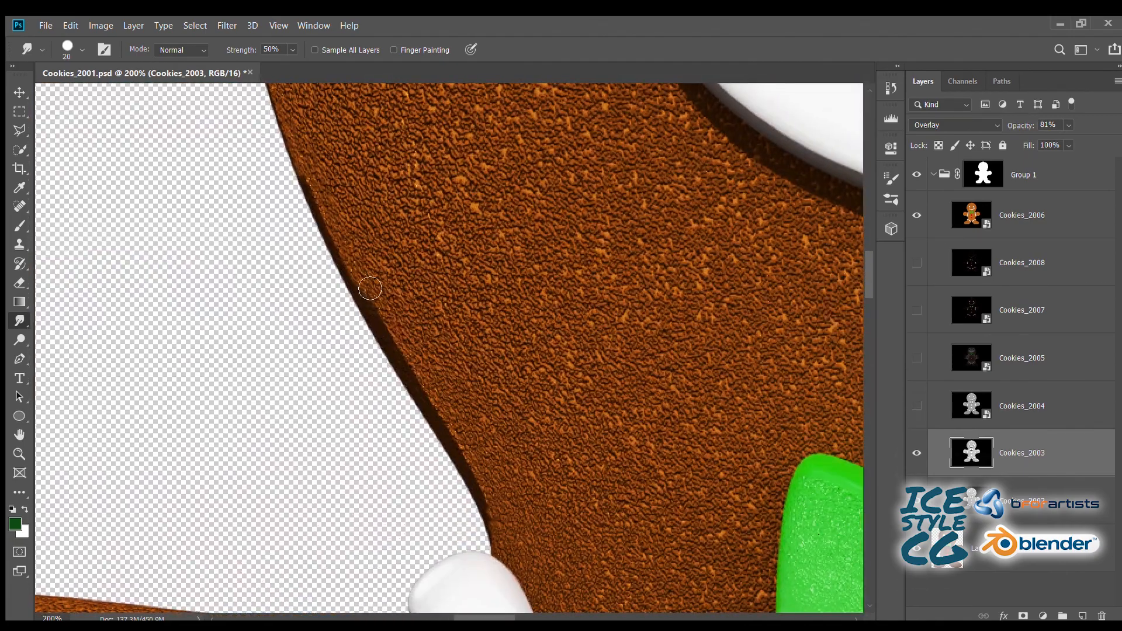
{"action": "left_click_drag", "start_coordinate": [584, 383], "coordinate": [326, 302]}
{"action": "left_click_drag", "start_coordinate": [368, 246], "coordinate": [425, 106]}
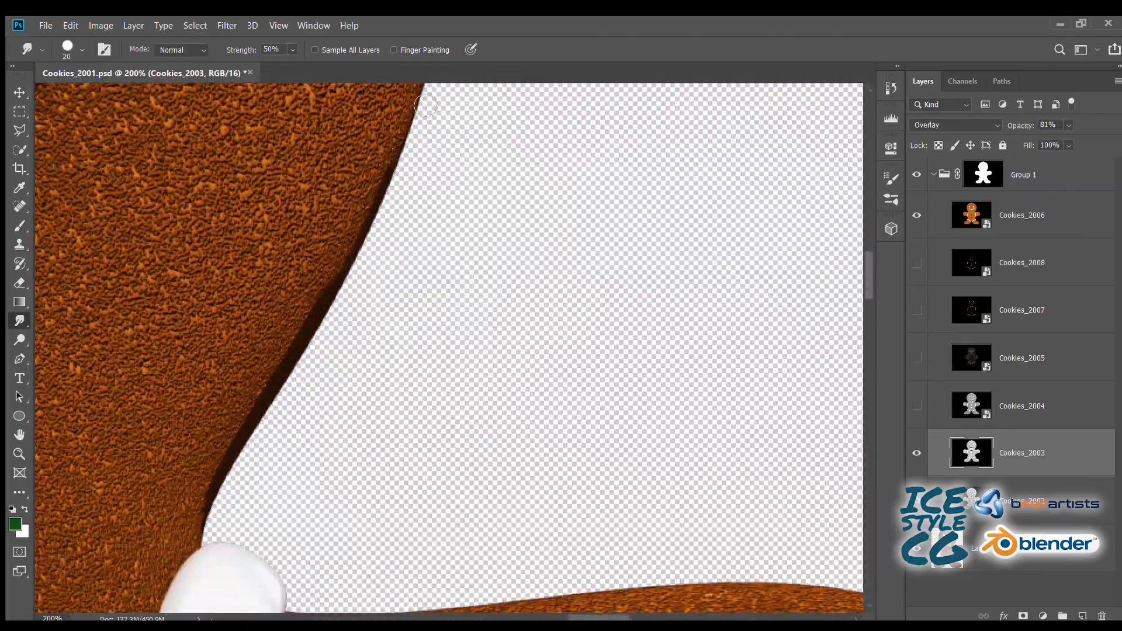
{"action": "left_click_drag", "start_coordinate": [304, 327], "coordinate": [249, 418]}
- Set the Smudge strength to 15% and the brush to 10 px, and soften the shadow along the upper bends of the right arm's icing
{"action": "left_click_drag", "start_coordinate": [214, 553], "coordinate": [110, 292]}
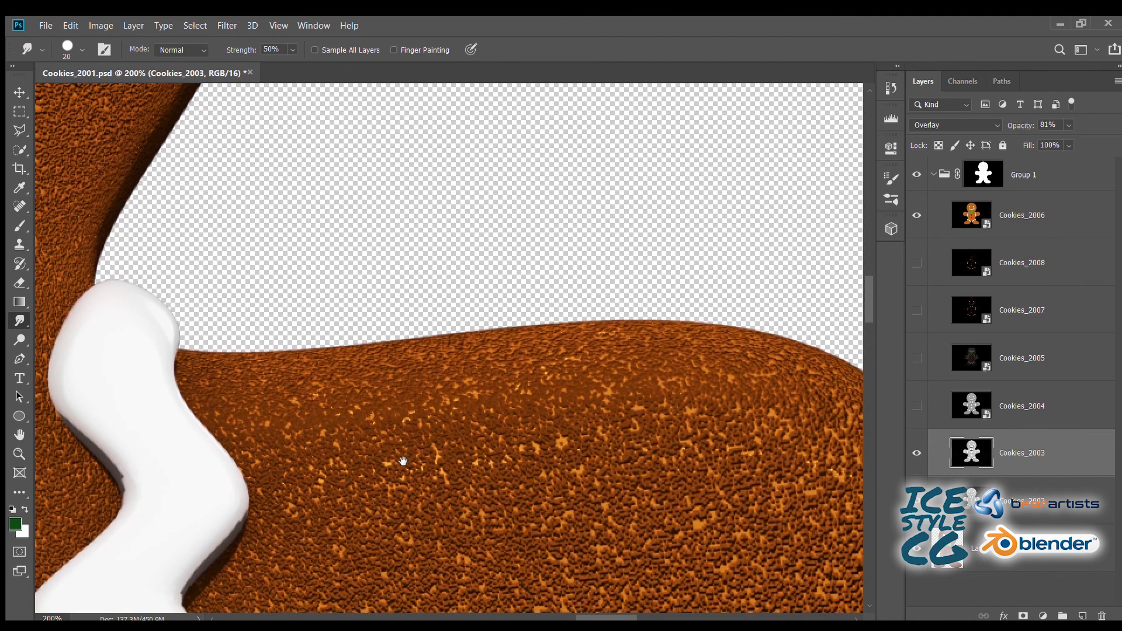
{"action": "left_click_drag", "start_coordinate": [401, 461], "coordinate": [673, 336]}
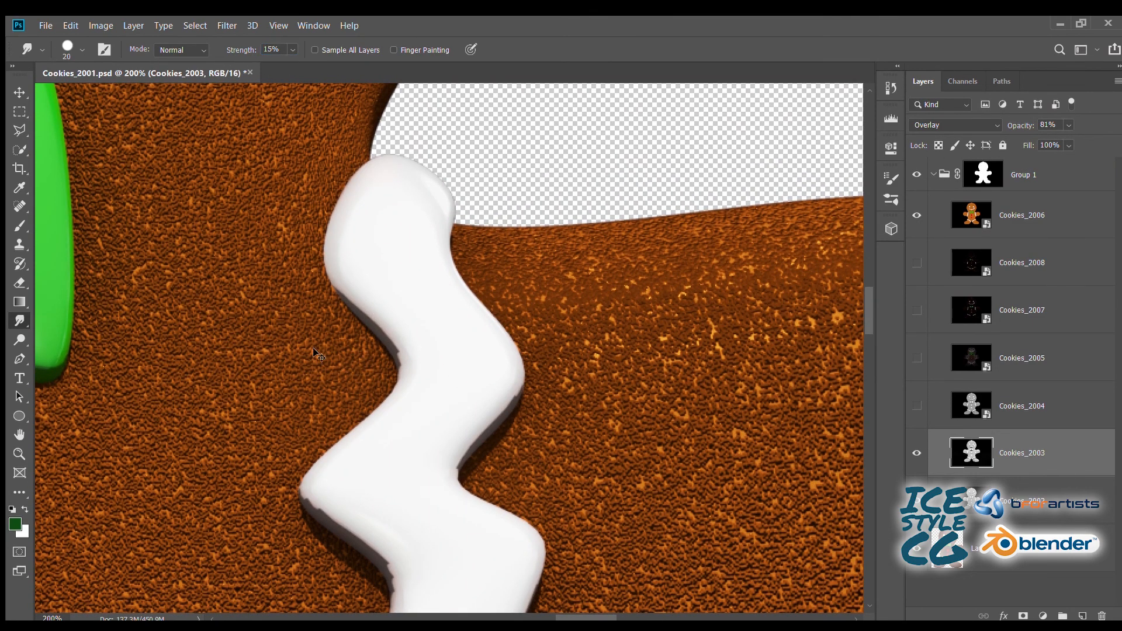
{"action": "key", "text": "ctrl+plus"}
{"action": "key", "text": "ctrl+plus"}
{"action": "left_click_drag", "start_coordinate": [312, 333], "coordinate": [524, 305]}
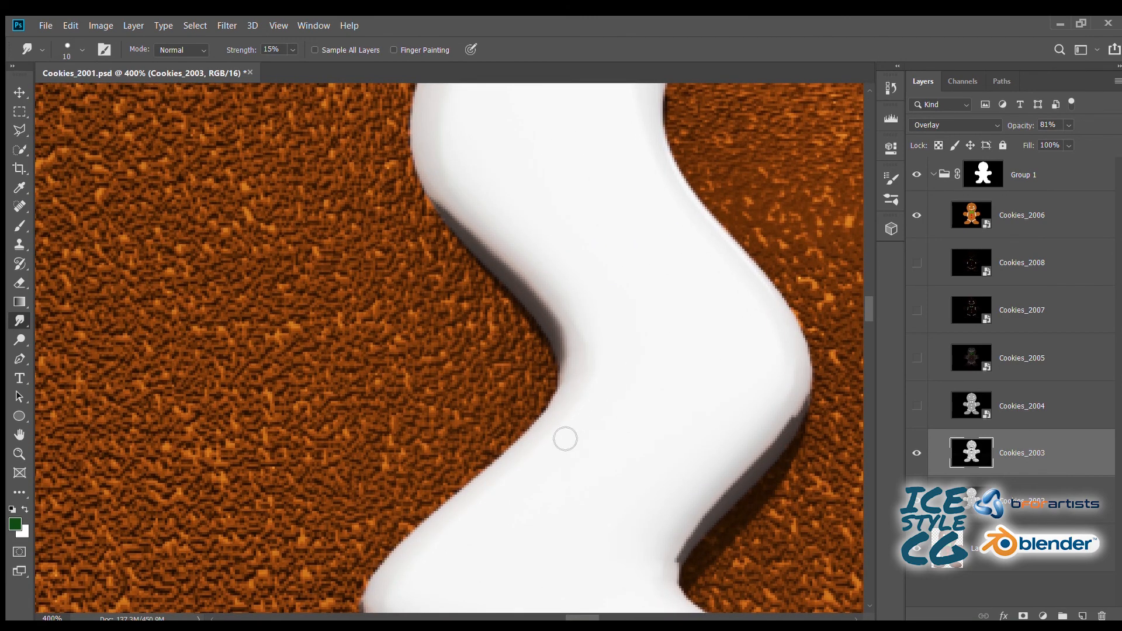
{"action": "left_click_drag", "start_coordinate": [555, 429], "coordinate": [331, 301]}
{"action": "left_click_drag", "start_coordinate": [500, 402], "coordinate": [466, 445]}
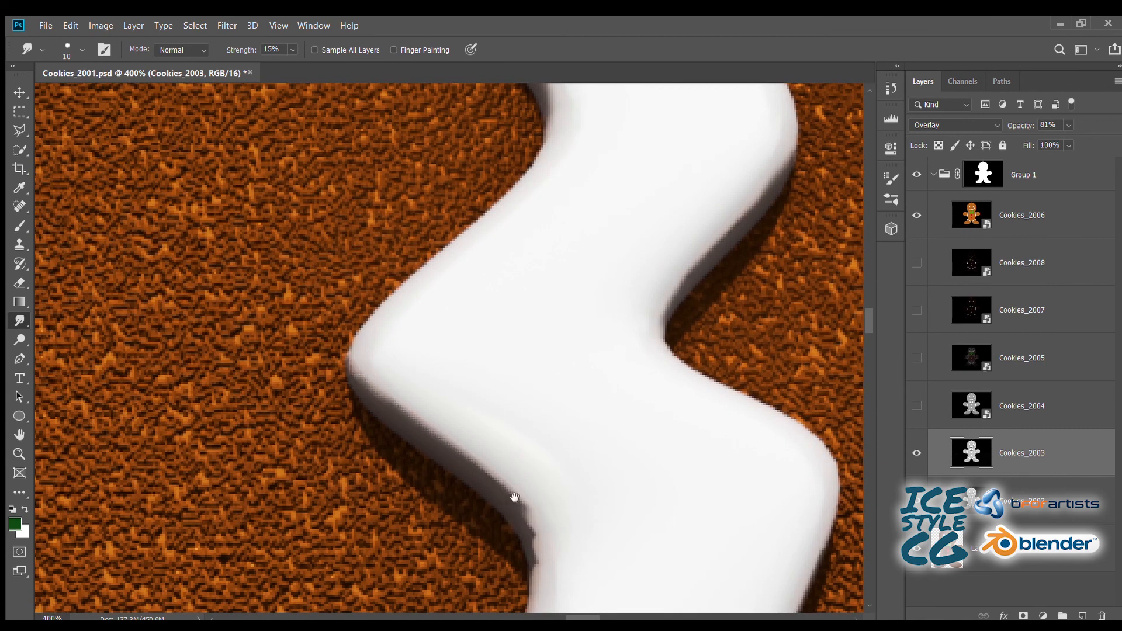
- Smudge the shadow edges along the middle bends of the right arm's icing
{"action": "left_click_drag", "start_coordinate": [515, 497], "coordinate": [461, 372]}
{"action": "mouse_move", "coordinate": [466, 395]}
{"action": "left_mouse_down"}
{"action": "mouse_move", "coordinate": [473, 419]}
{"action": "mouse_move", "coordinate": [456, 374]}
{"action": "left_mouse_up"}
{"action": "left_click_drag", "start_coordinate": [496, 429], "coordinate": [460, 383]}
{"action": "left_click_drag", "start_coordinate": [524, 459], "coordinate": [480, 305]}
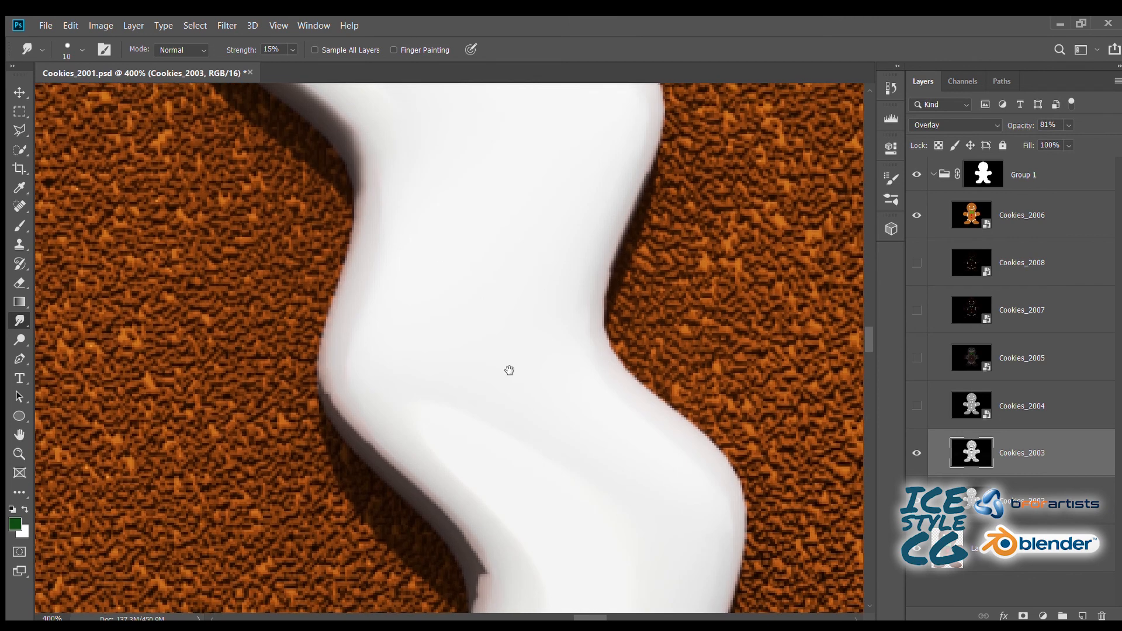
- Soften the shadow under the lowest bend of the right arm's icing, down to its rounded tip
{"action": "left_click_drag", "start_coordinate": [458, 485], "coordinate": [466, 323]}
{"action": "mouse_move", "coordinate": [504, 459]}
{"action": "left_mouse_down"}
{"action": "mouse_move", "coordinate": [476, 397]}
{"action": "mouse_move", "coordinate": [476, 366]}
{"action": "mouse_move", "coordinate": [506, 445]}
{"action": "left_mouse_up"}
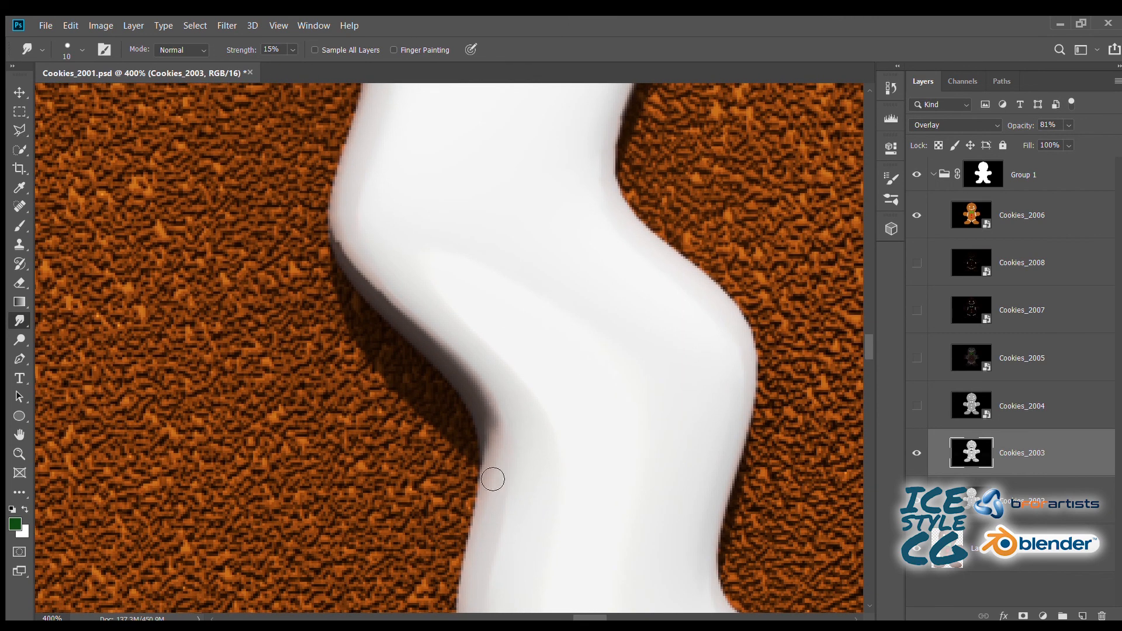
{"action": "left_click_drag", "start_coordinate": [424, 326], "coordinate": [351, 239]}
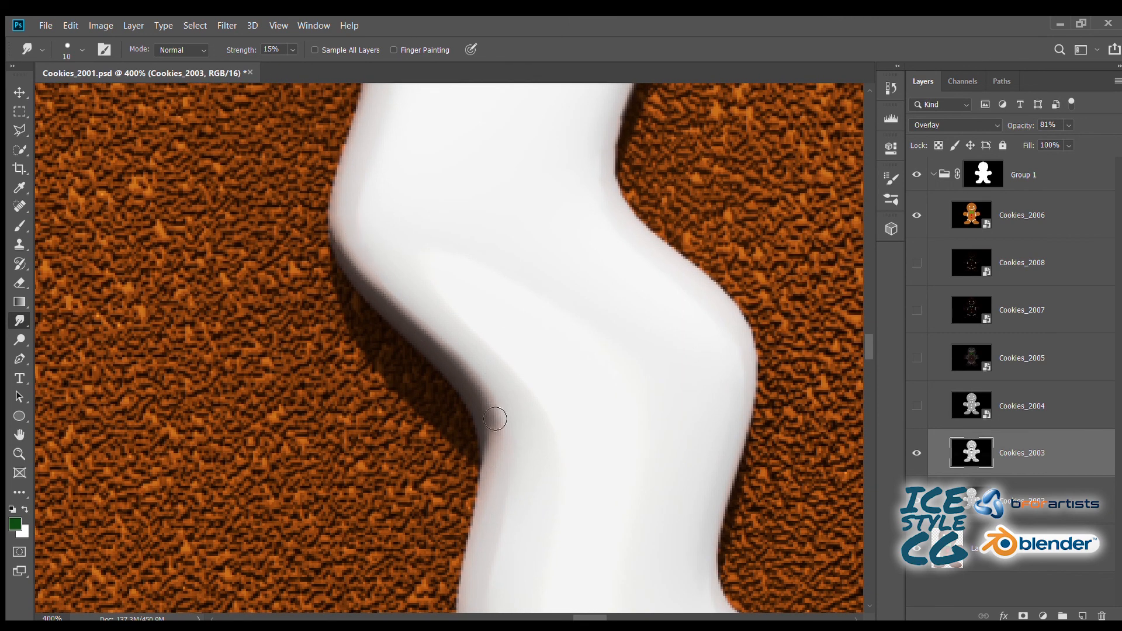
{"action": "left_click_drag", "start_coordinate": [508, 513], "coordinate": [354, 137]}
{"action": "mouse_move", "coordinate": [481, 437]}
{"action": "left_mouse_down"}
{"action": "mouse_move", "coordinate": [407, 407]}
{"action": "mouse_move", "coordinate": [597, 395]}
{"action": "mouse_move", "coordinate": [657, 367]}
{"action": "mouse_move", "coordinate": [606, 413]}
{"action": "mouse_move", "coordinate": [517, 438]}
{"action": "left_mouse_up"}
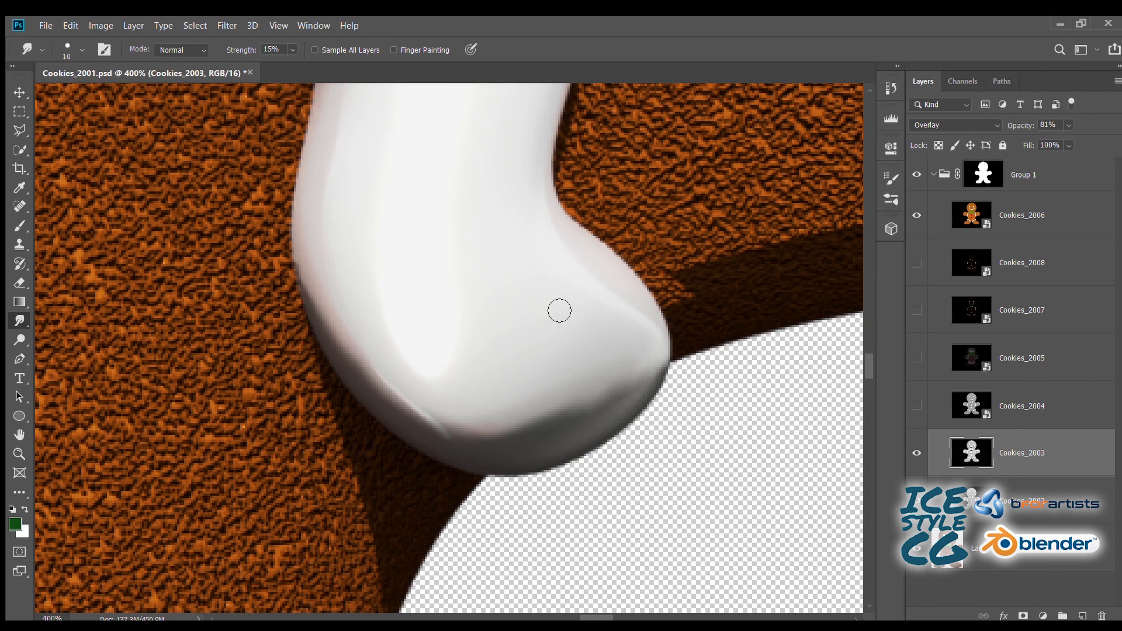
- Set the Smudge brush to 15 px and the strength to 50%, and soften the shadow edge along the right arm's underside beside the icing
{"action": "key", "text": "ctrl+minus"}
{"action": "key", "text": "ctrl+minus"}
{"action": "left_click_drag", "start_coordinate": [533, 304], "coordinate": [243, 315]}
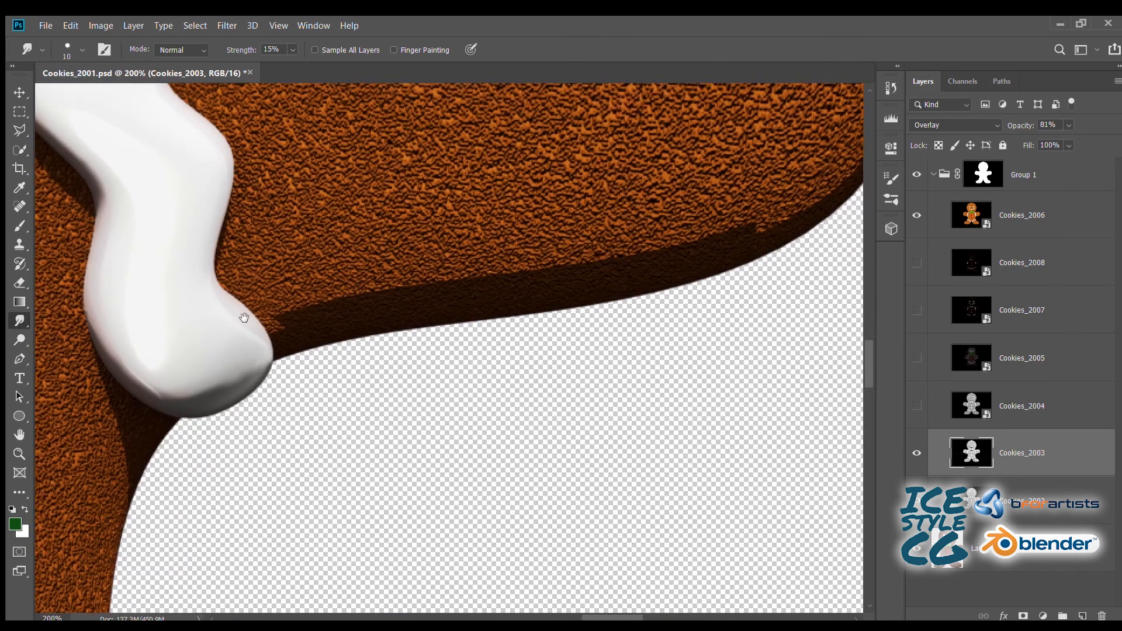
{"action": "left_click_drag", "start_coordinate": [591, 260], "coordinate": [491, 268]}
{"action": "key", "text": "ctrl+plus"}
{"action": "left_click_drag", "start_coordinate": [202, 292], "coordinate": [455, 247]}
{"action": "key", "text": "ctrl+plus"}
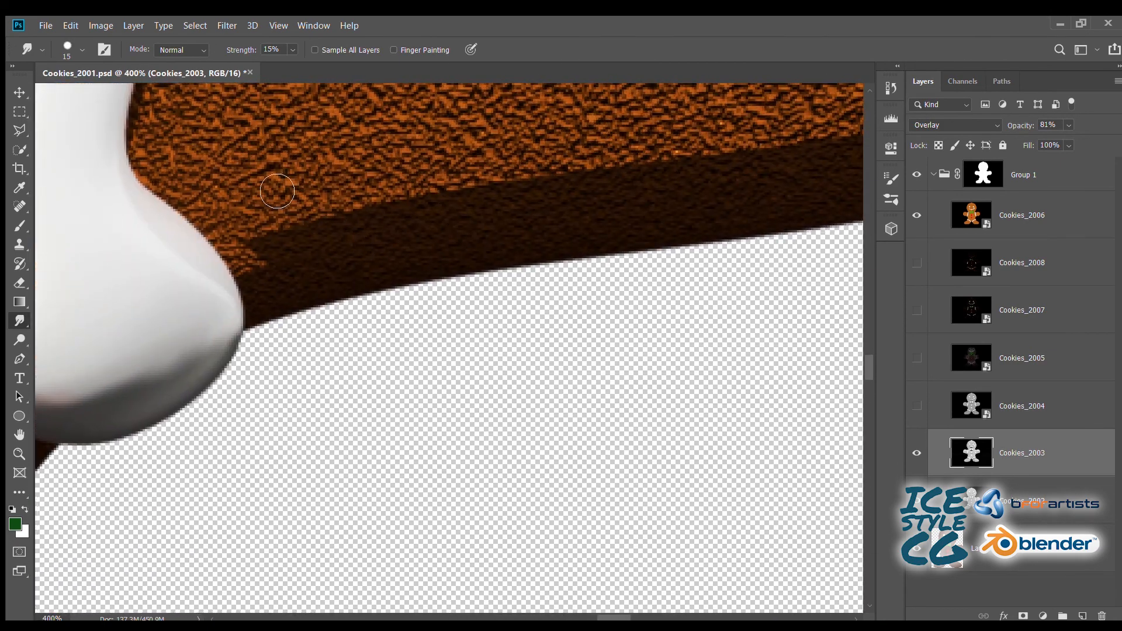
{"action": "key", "text": "2"}
{"action": "key", "text": "bracketright"}
{"action": "key", "text": "0"}
{"action": "key", "text": "3"}
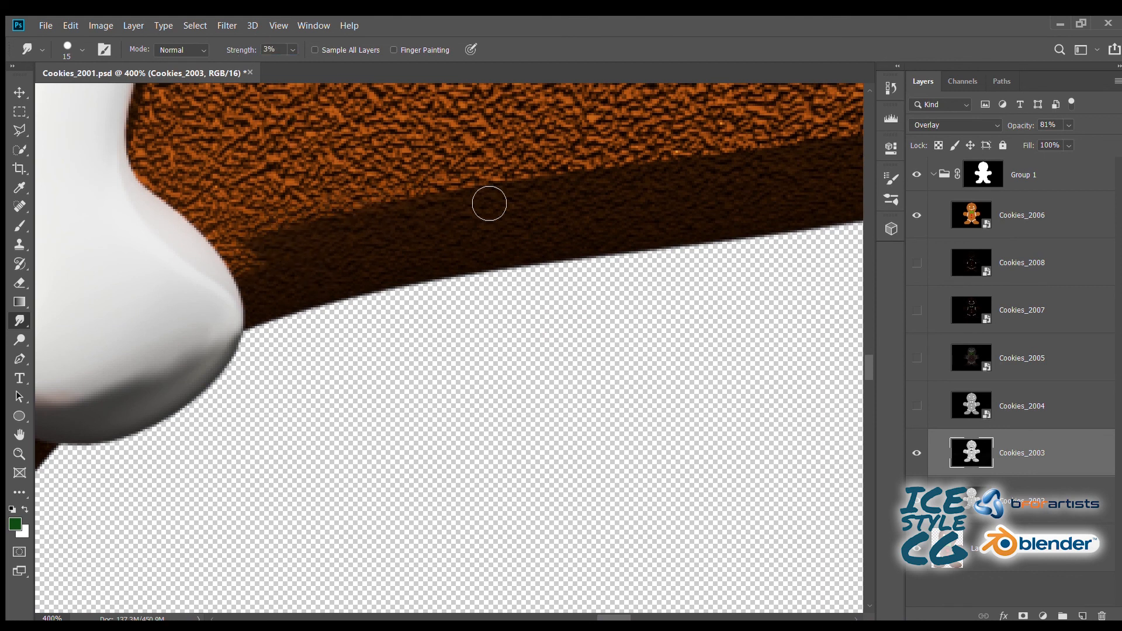
{"action": "type", "text": "5"}
{"action": "left_click_drag", "start_coordinate": [278, 49], "coordinate": [220, 61]}
{"action": "type", "text": "5"}
{"action": "left_click_drag", "start_coordinate": [539, 176], "coordinate": [190, 274]}
- Smudge the shadow edge along the right arm's underside towards its outer curve, trying a 25 px brush and returning to 15 px
{"action": "key", "text": "bracketright"}
{"action": "key", "text": "bracketright"}
{"action": "left_click_drag", "start_coordinate": [629, 216], "coordinate": [447, 265]}
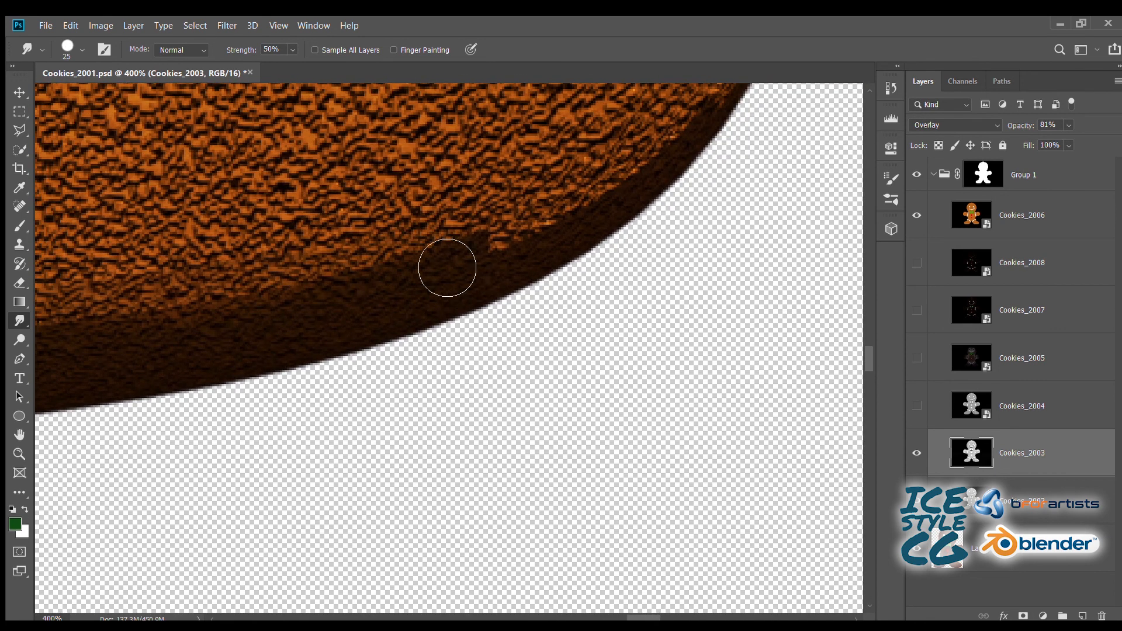
{"action": "key", "text": "bracketleft"}
{"action": "key", "text": "bracketleft"}
{"action": "left_click_drag", "start_coordinate": [104, 329], "coordinate": [427, 266]}
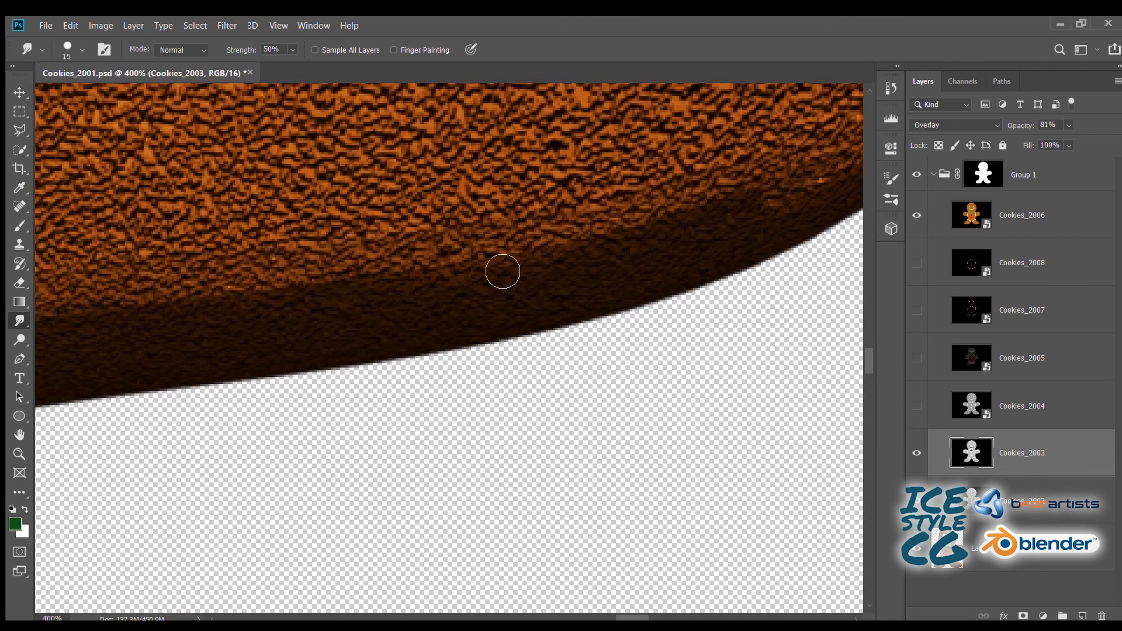
{"action": "left_click_drag", "start_coordinate": [524, 219], "coordinate": [65, 403]}
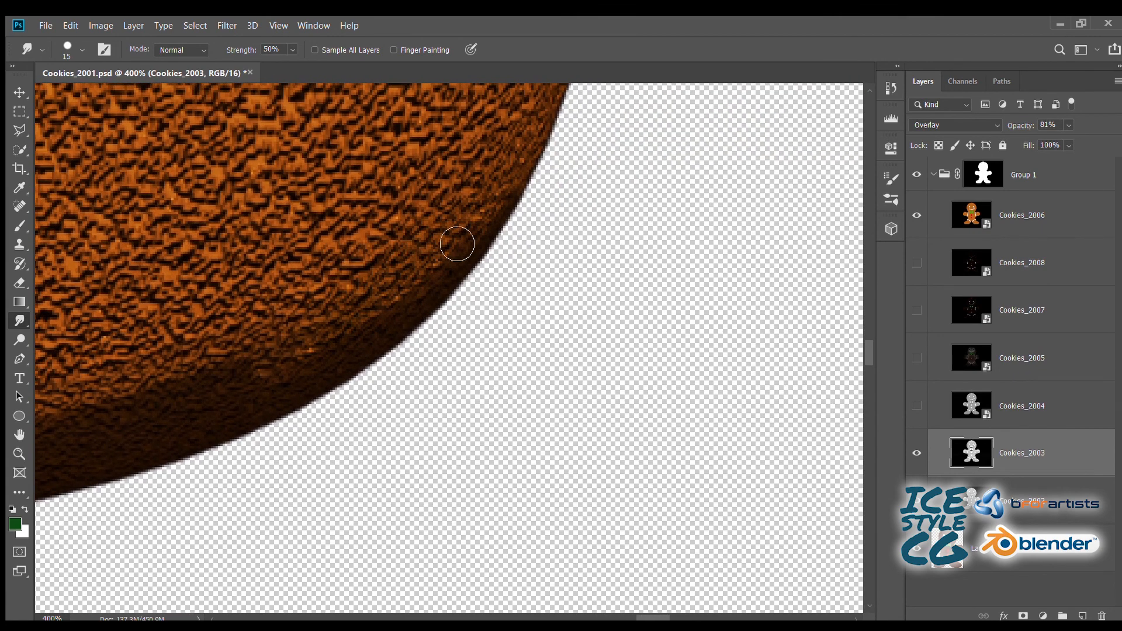
- Set the Smudge brush to 35 px and soften the hard shadow edge beneath the green bow tie
{"action": "key", "text": "ctrl+minus"}
{"action": "key", "text": "ctrl+minus"}
{"action": "key", "text": "ctrl+minus"}
{"action": "key", "text": "ctrl+minus"}
{"action": "key", "text": "ctrl+minus"}
{"action": "key", "text": "ctrl+minus"}
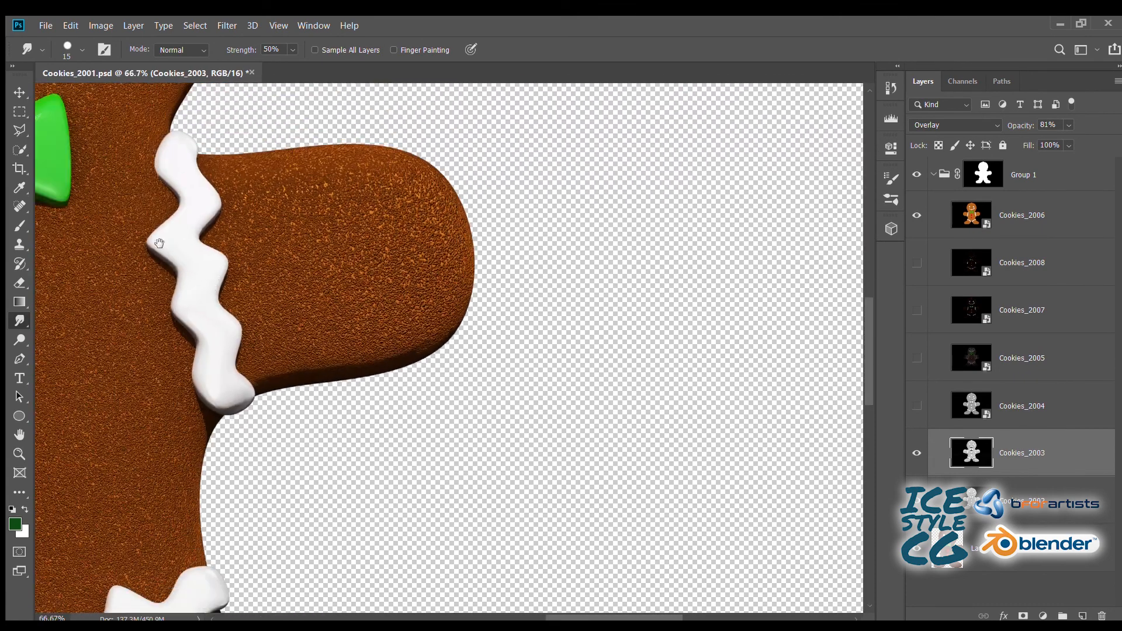
{"action": "key", "text": "ctrl+plus"}
{"action": "key", "text": "ctrl+plus"}
{"action": "key", "text": "ctrl+plus"}
{"action": "key", "text": "ctrl+plus"}
{"action": "key", "text": "ctrl+plus"}
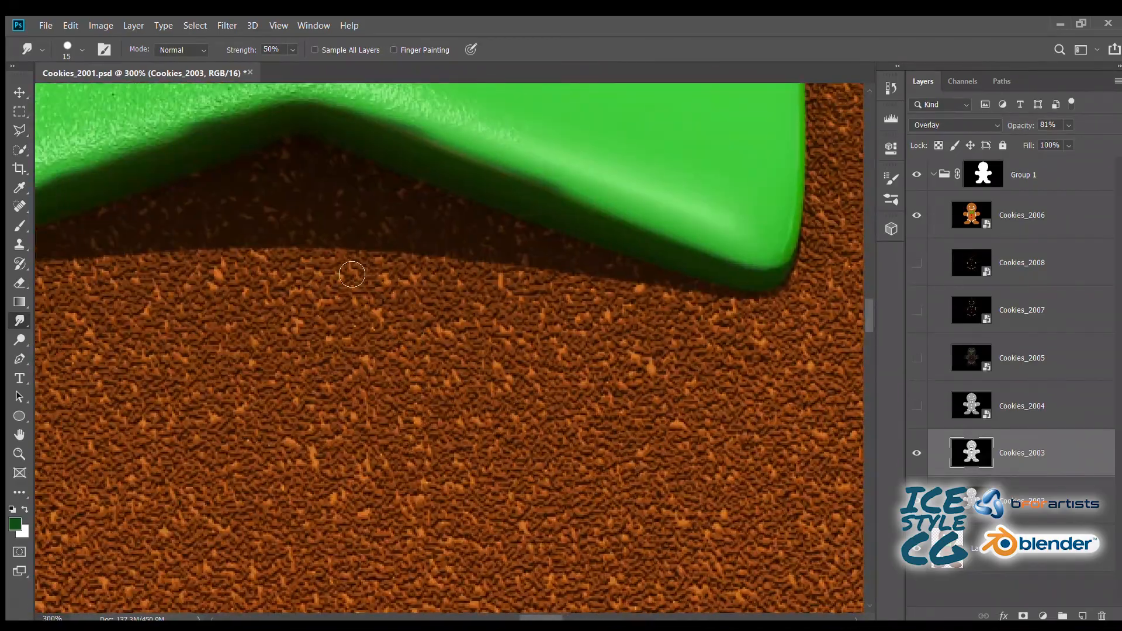
{"action": "left_click_drag", "start_coordinate": [305, 237], "coordinate": [323, 253]}
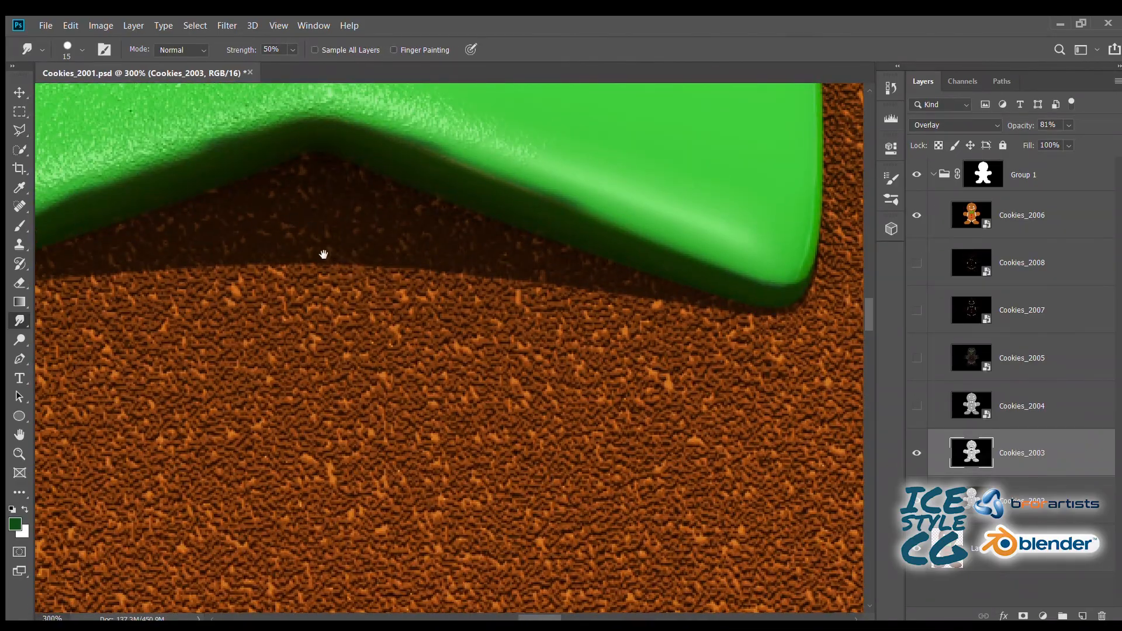
{"action": "key", "text": "bracketright"}
{"action": "key", "text": "bracketright"}
{"action": "key", "text": "bracketright"}
{"action": "key", "text": "bracketright"}
{"action": "mouse_move", "coordinate": [309, 295]}
{"action": "left_mouse_down"}
{"action": "mouse_move", "coordinate": [608, 328]}
{"action": "mouse_move", "coordinate": [250, 313]}
{"action": "mouse_move", "coordinate": [173, 329]}
{"action": "mouse_move", "coordinate": [680, 370]}
{"action": "mouse_move", "coordinate": [724, 363]}
{"action": "mouse_move", "coordinate": [270, 292]}
{"action": "mouse_move", "coordinate": [592, 298]}
{"action": "left_mouse_up"}
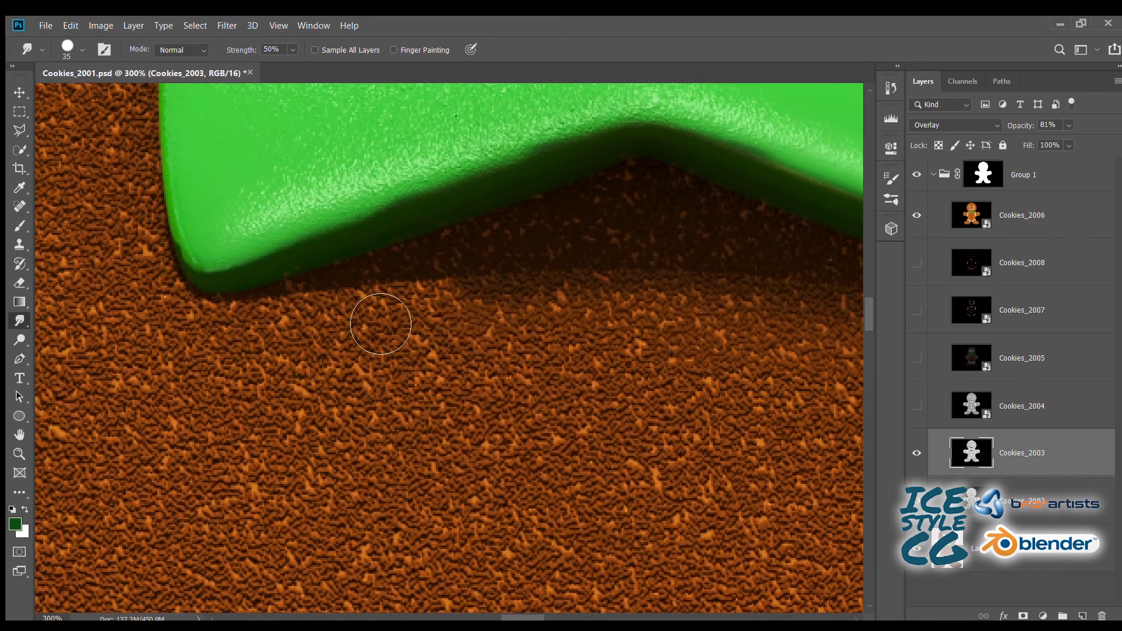
{"action": "mouse_move", "coordinate": [376, 314]}
{"action": "left_mouse_down"}
{"action": "mouse_move", "coordinate": [389, 321]}
{"action": "mouse_move", "coordinate": [266, 333]}
{"action": "left_mouse_up"}
{"action": "left_click_drag", "start_coordinate": [641, 320], "coordinate": [232, 319]}
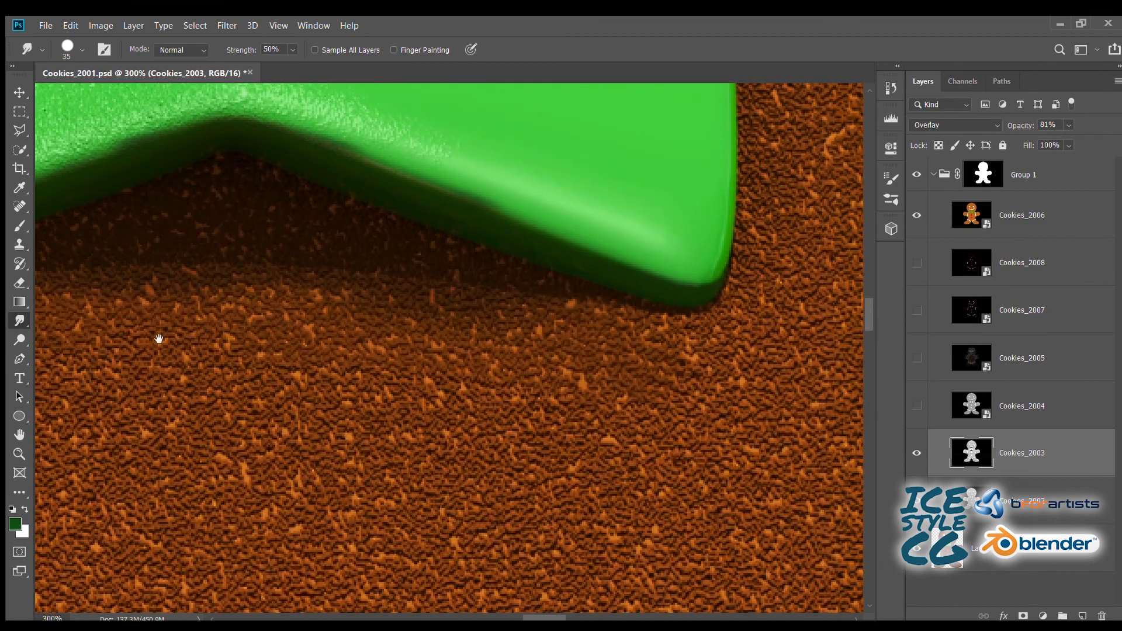
{"action": "left_click_drag", "start_coordinate": [157, 333], "coordinate": [316, 312]}
- Switch to the Rectangular Marquee tool and save the document
{"action": "key", "text": "ctrl+minus"}
{"action": "key", "text": "ctrl+minus"}
{"action": "key", "text": "ctrl+minus"}
{"action": "key", "text": "ctrl+minus"}
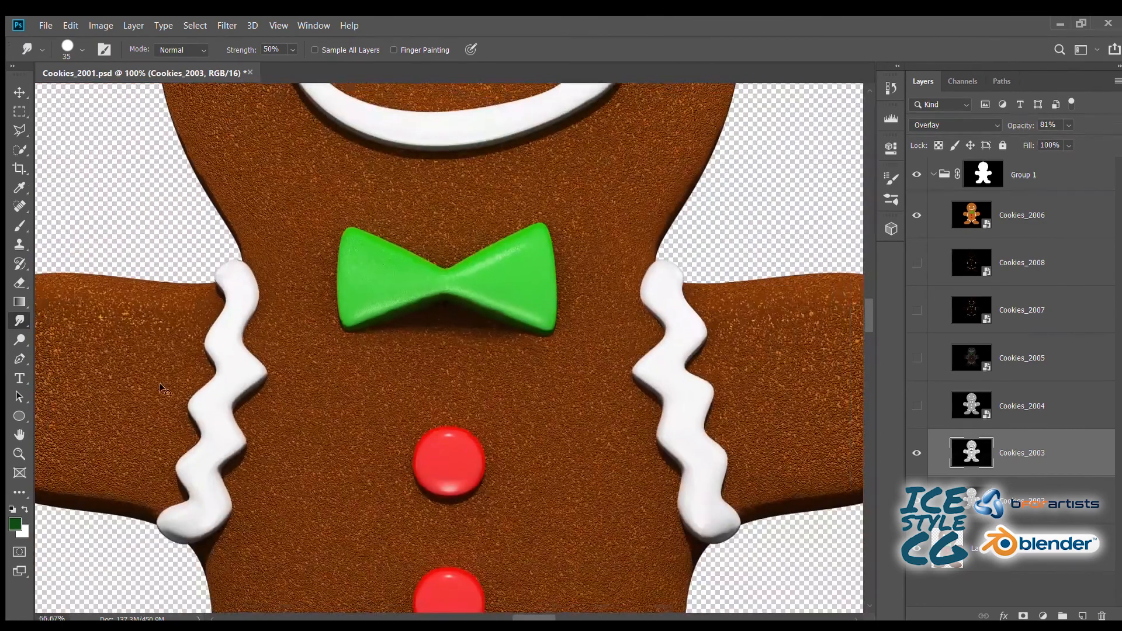
{"action": "left_click_drag", "start_coordinate": [126, 199], "coordinate": [128, 212]}
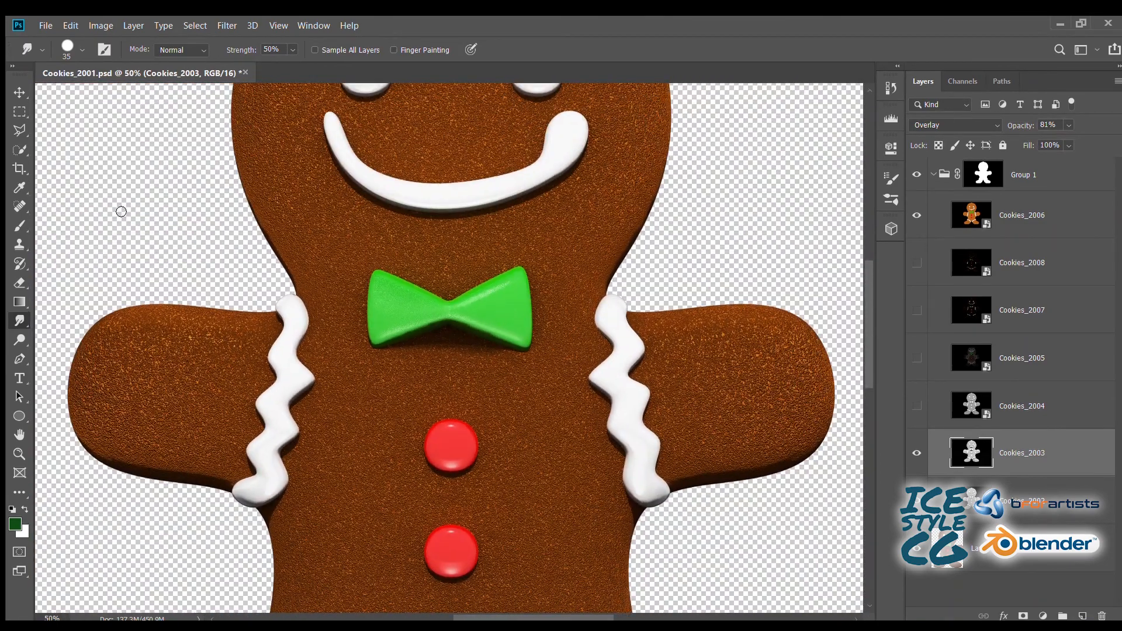
{"action": "left_click", "coordinate": [18, 112]}
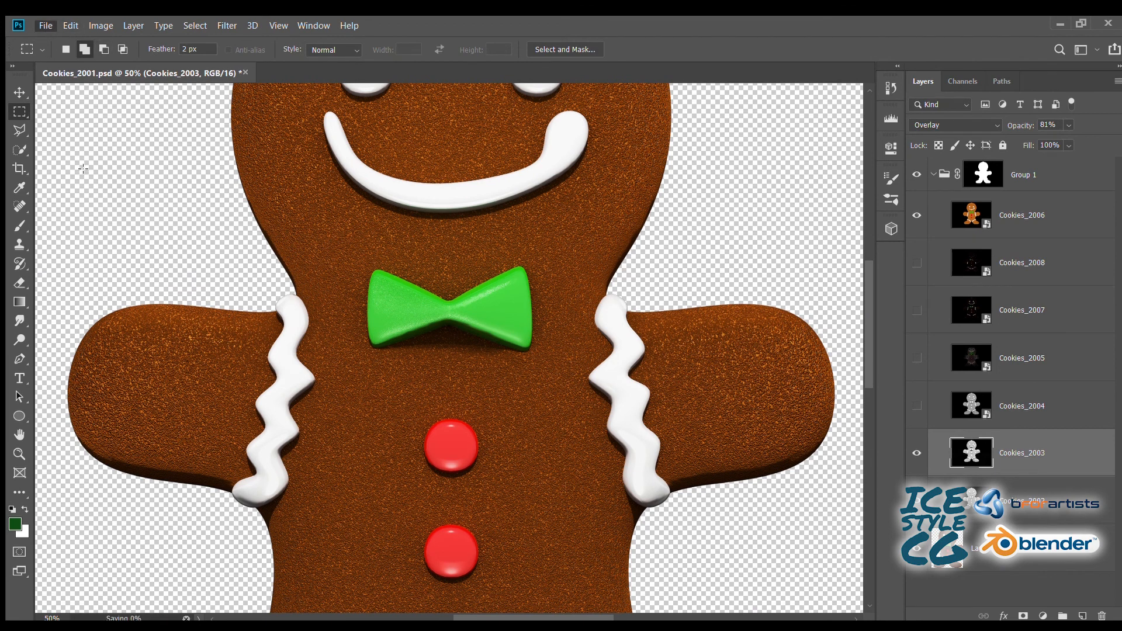
- Show the Cookies_2004 and Cookies_2005 passes and apply a Camera Raw Filter to Cookies_2005
{"action": "left_click", "coordinate": [916, 410]}
{"action": "left_click", "coordinate": [1030, 407]}
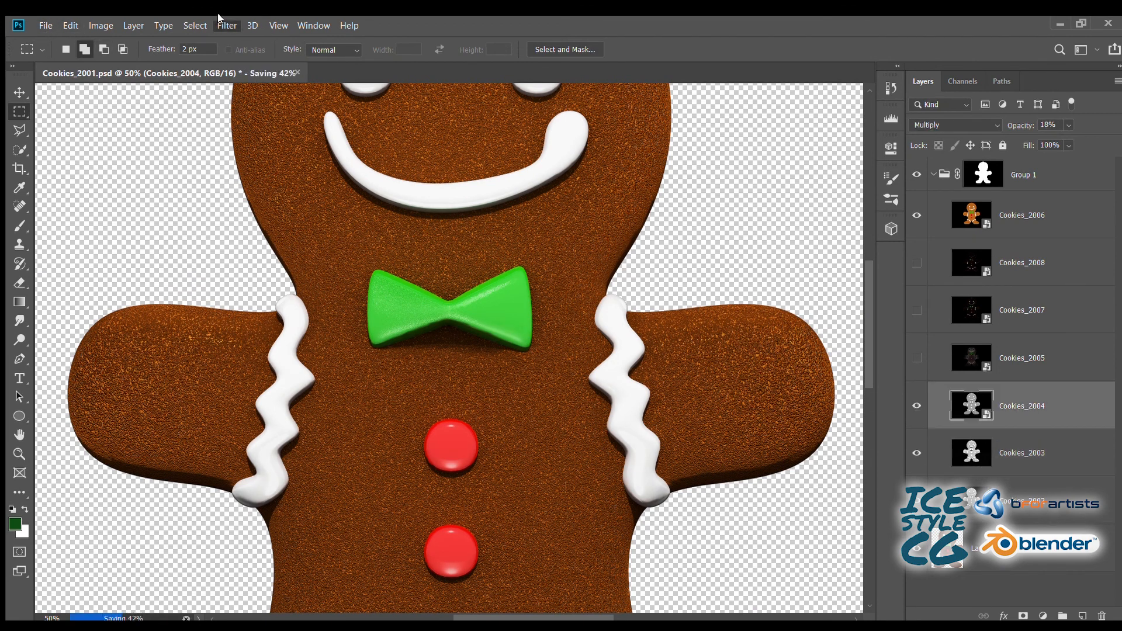
{"action": "left_click", "coordinate": [917, 359]}
{"action": "left_click", "coordinate": [999, 365]}
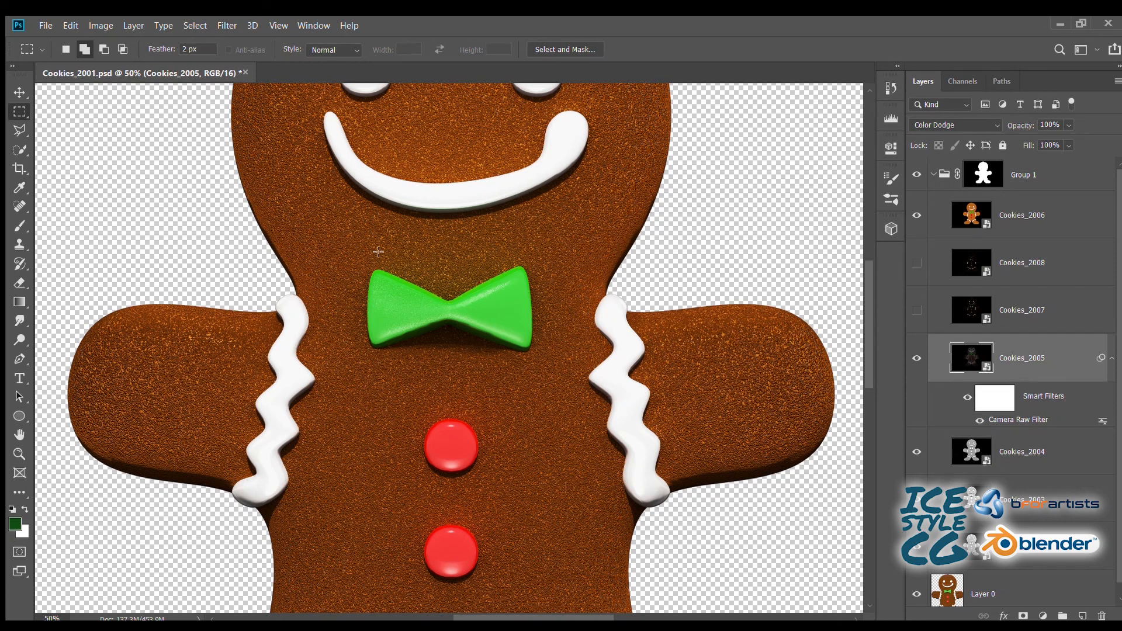
{"action": "left_click", "coordinate": [1110, 362]}
- Show the Cookies_2007 pass, apply a Camera Raw Filter to it, and save the document after checking the bow tie
{"action": "left_click", "coordinate": [915, 312]}
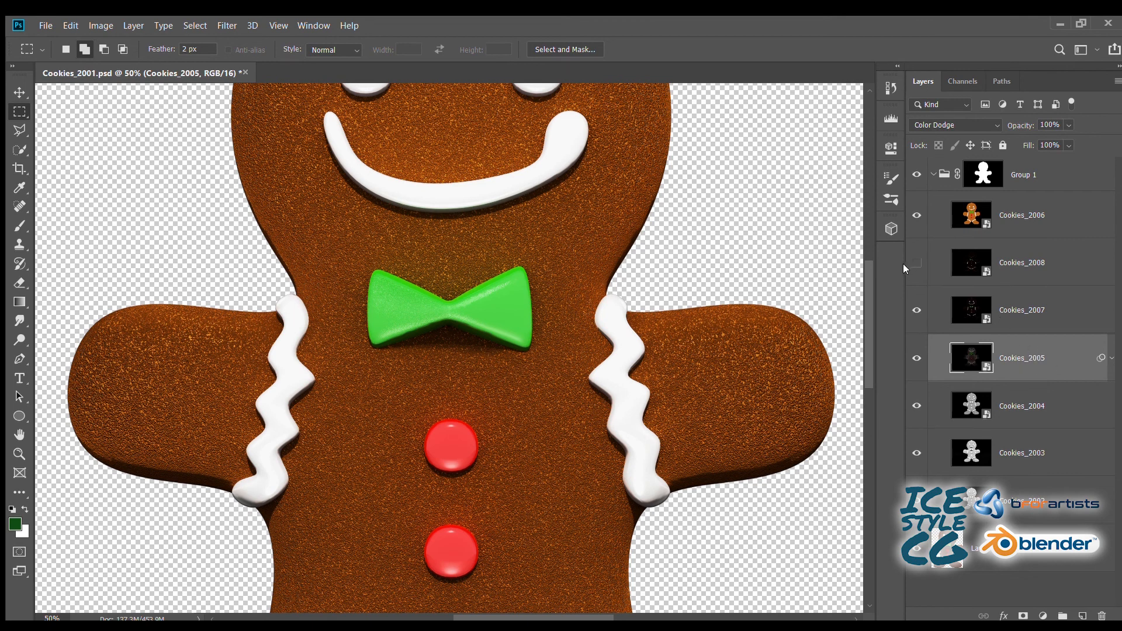
{"action": "left_click", "coordinate": [1017, 310]}
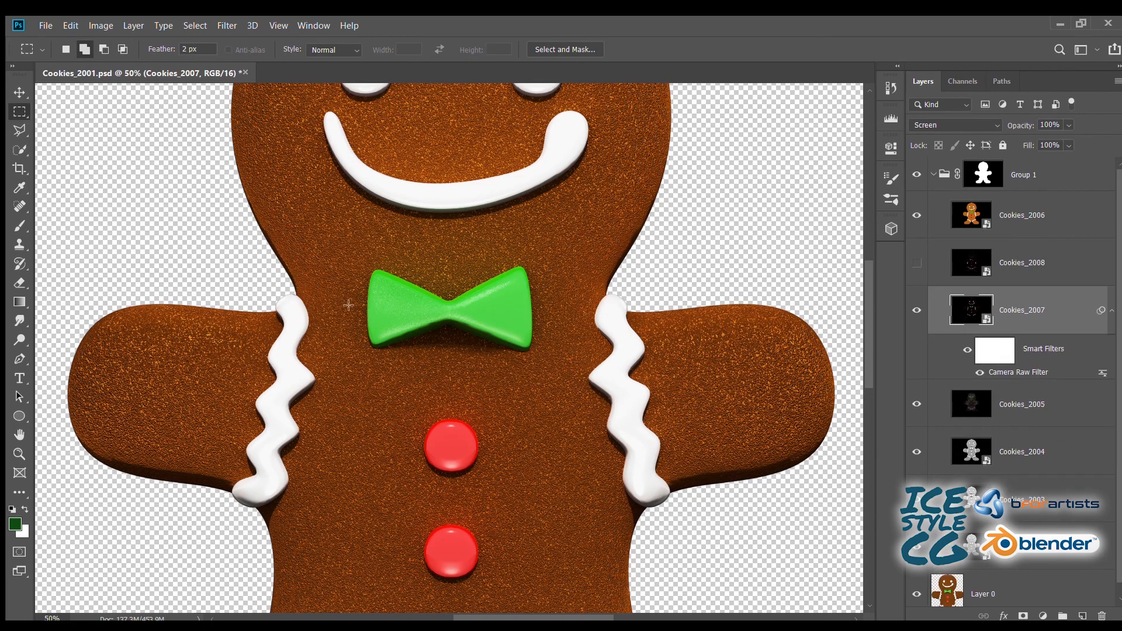
{"action": "key", "text": "ctrl+plus"}
{"action": "key", "text": "ctrl+plus"}
{"action": "key", "text": "ctrl+plus"}
{"action": "key", "text": "ctrl+plus"}
{"action": "left_click_drag", "start_coordinate": [246, 192], "coordinate": [404, 411]}
{"action": "left_click_drag", "start_coordinate": [481, 361], "coordinate": [166, 374]}
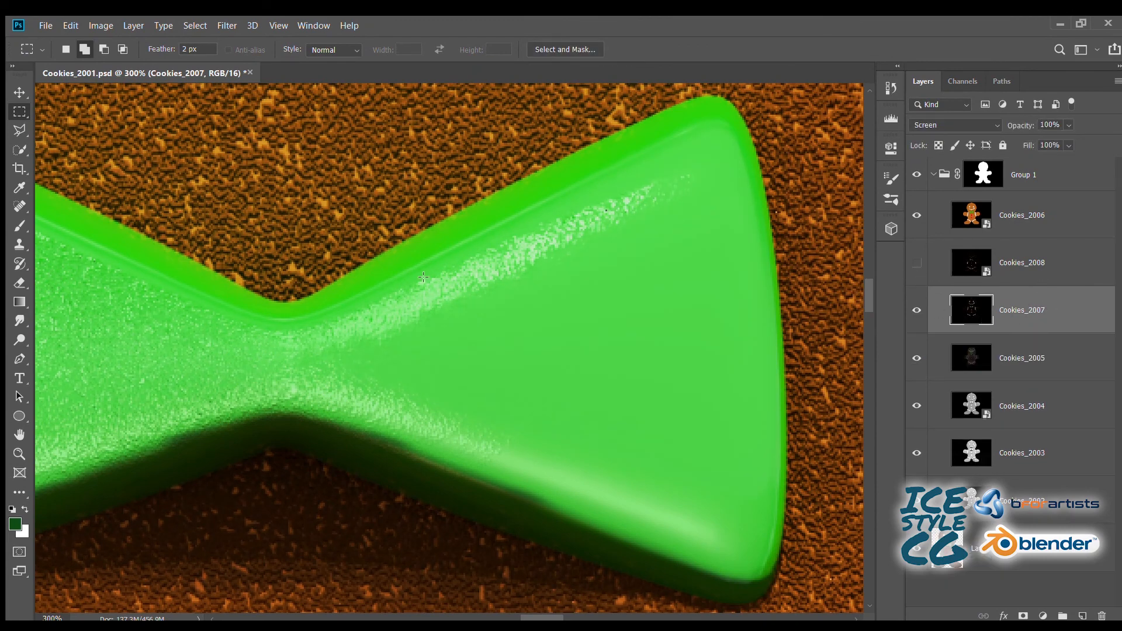
{"action": "key", "text": "ctrl+s"}
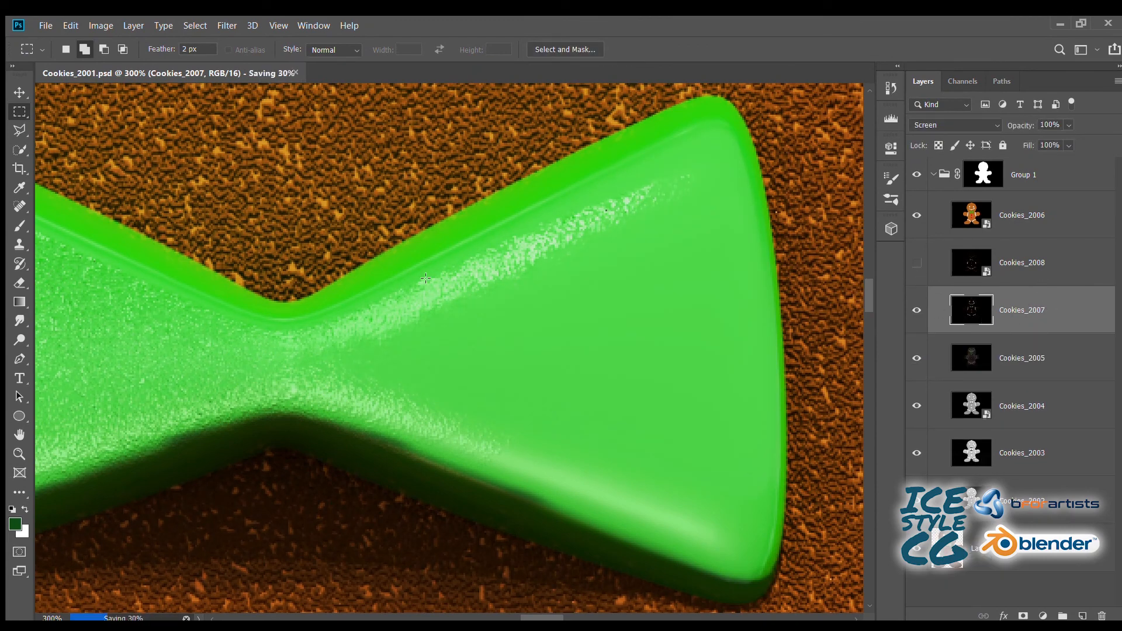
- Show the Cookies_2008 pass and check its highlights on the bow tie and face
{"action": "left_click", "coordinate": [937, 263]}
{"action": "left_click", "coordinate": [916, 263]}
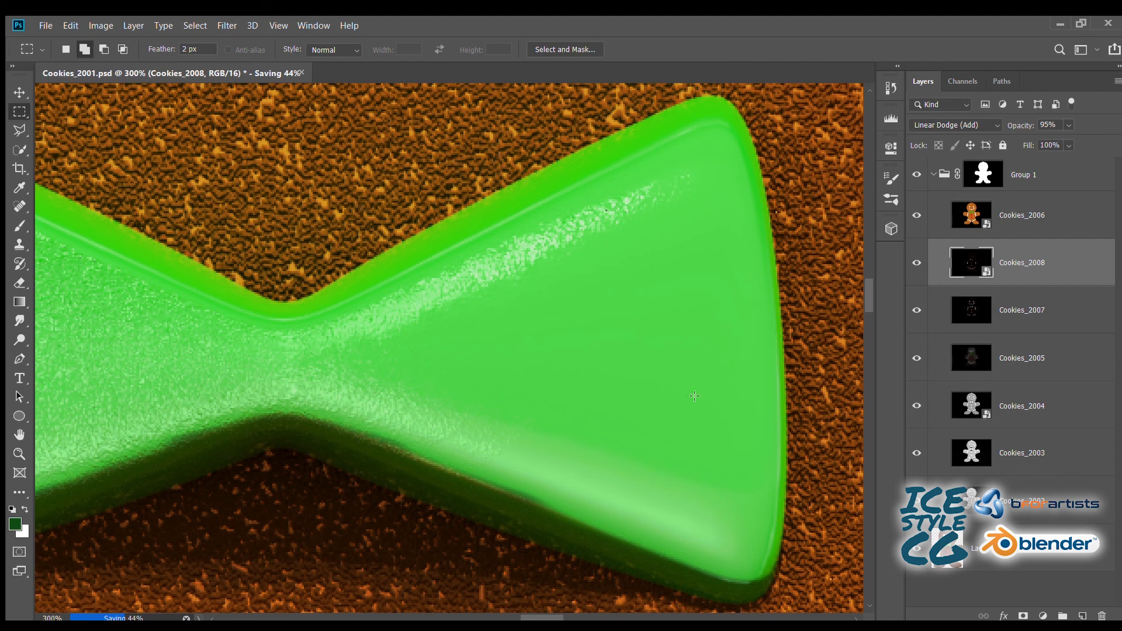
{"action": "scroll", "coordinate": [455, 295], "scroll_direction": "down", "scroll_amount": 1}
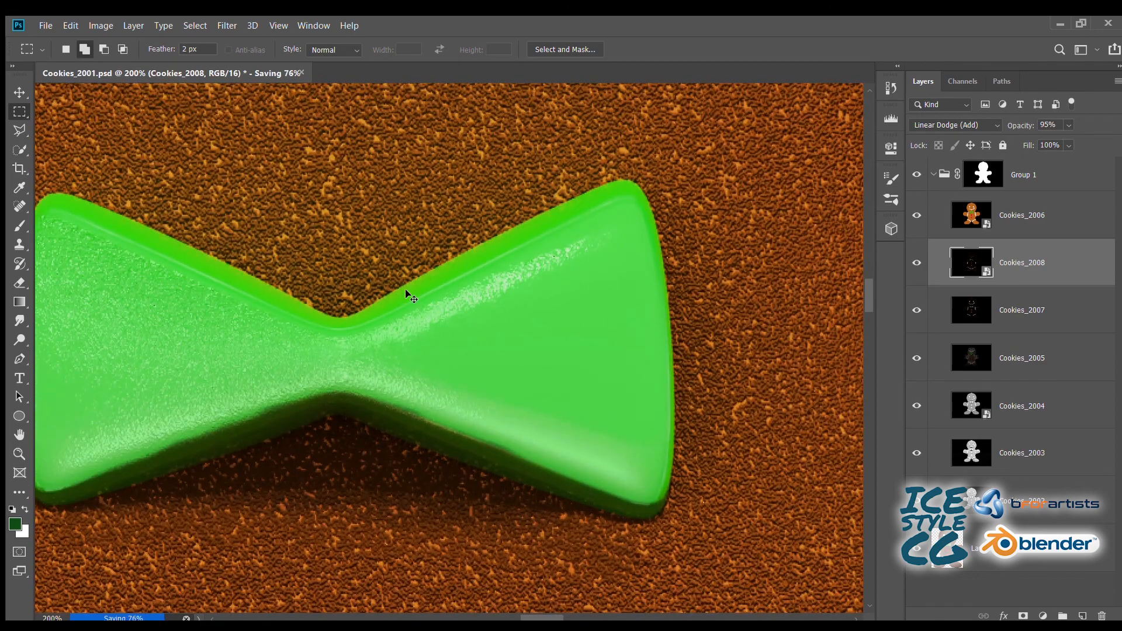
{"action": "scroll", "coordinate": [450, 215], "scroll_direction": "down", "scroll_amount": 1}
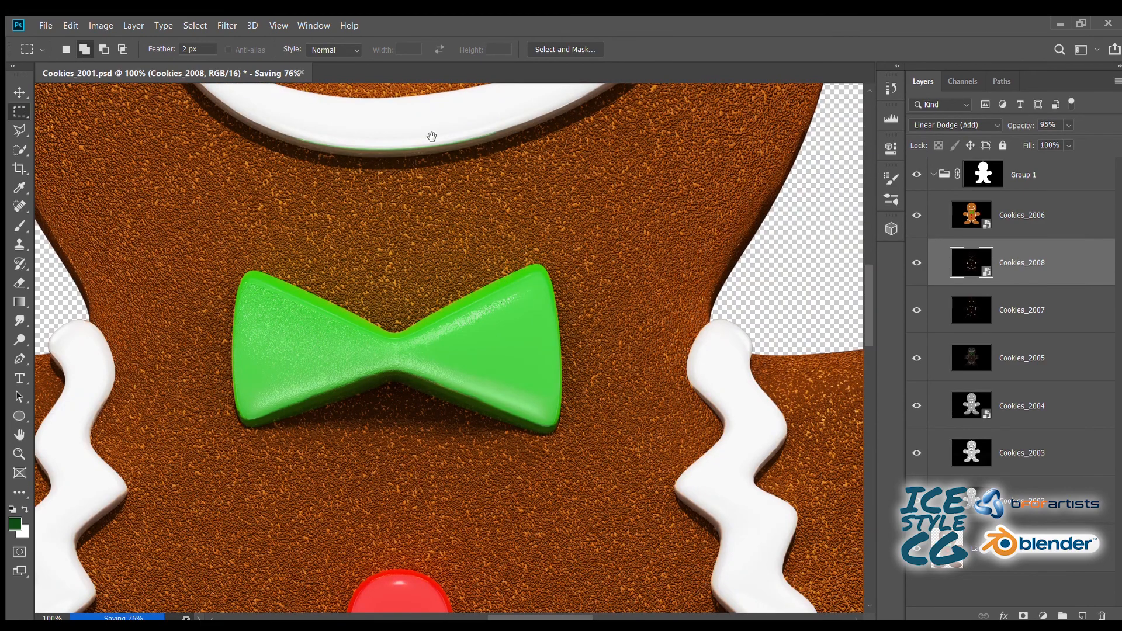
{"action": "left_click_drag", "start_coordinate": [432, 136], "coordinate": [423, 469]}
{"action": "left_click_drag", "start_coordinate": [386, 236], "coordinate": [387, 209]}
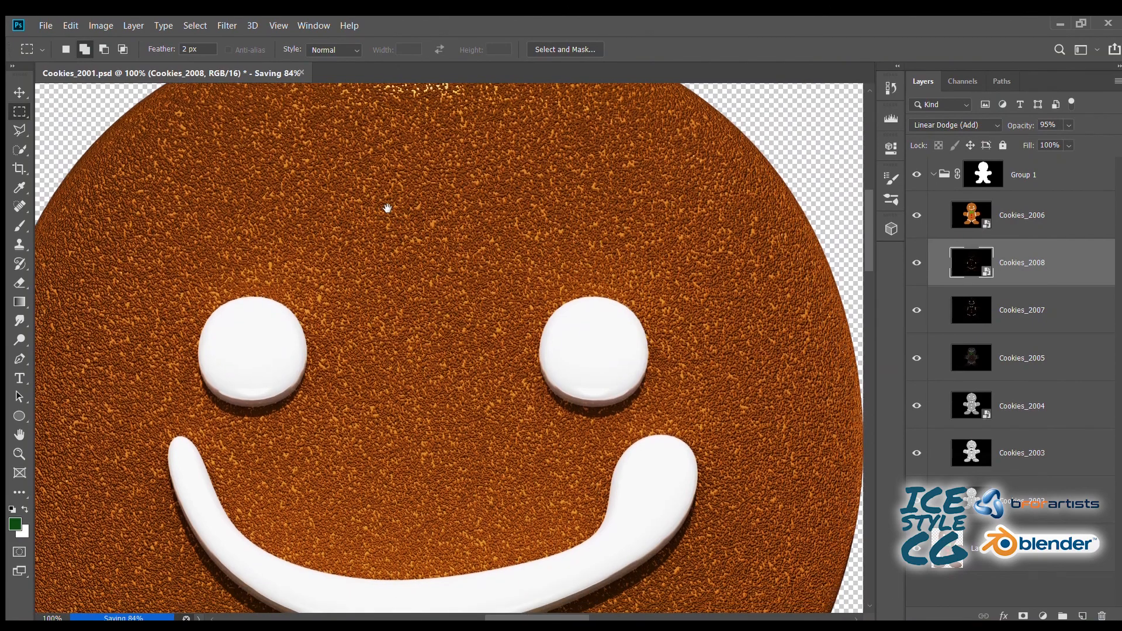
- Compare the cookie with the Cookies_2006 pass hidden and shown, and adjust that pass's opacity
{"action": "left_click", "coordinate": [916, 215]}
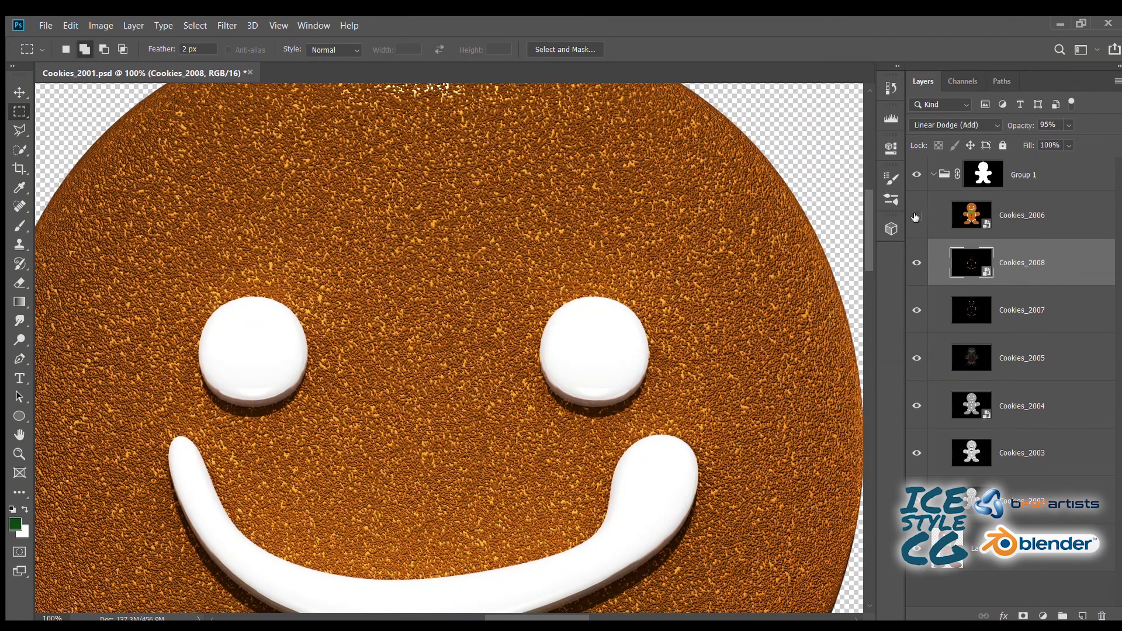
{"action": "left_click", "coordinate": [916, 216]}
{"action": "left_click", "coordinate": [938, 215]}
{"action": "key", "text": "ctrl+0"}
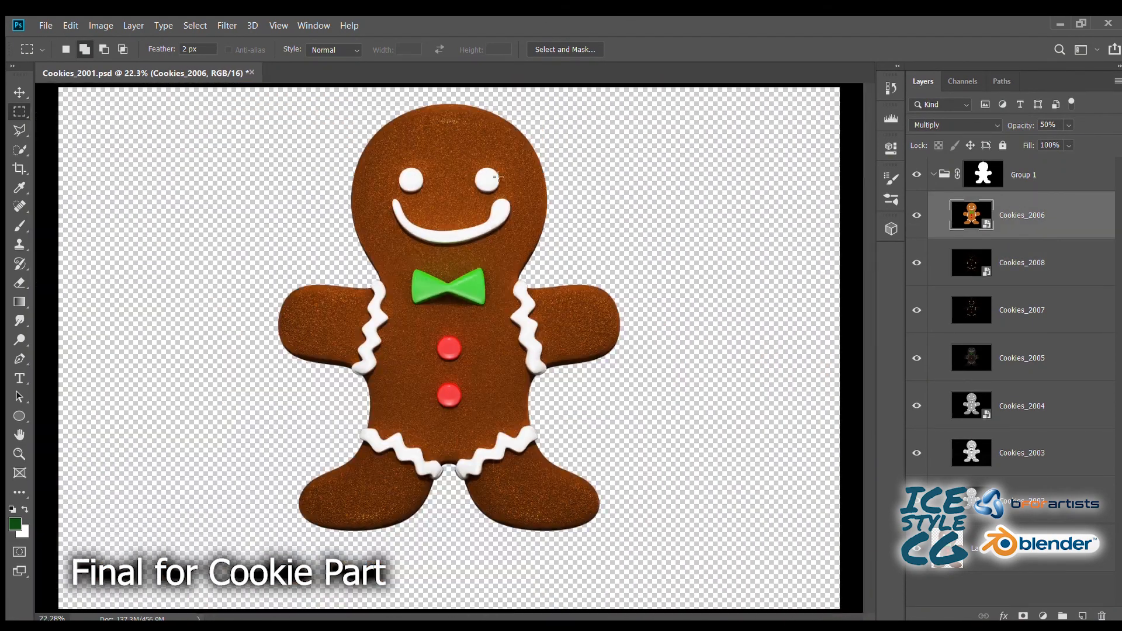
{"action": "left_click_drag", "start_coordinate": [1016, 125], "coordinate": [1001, 124]}
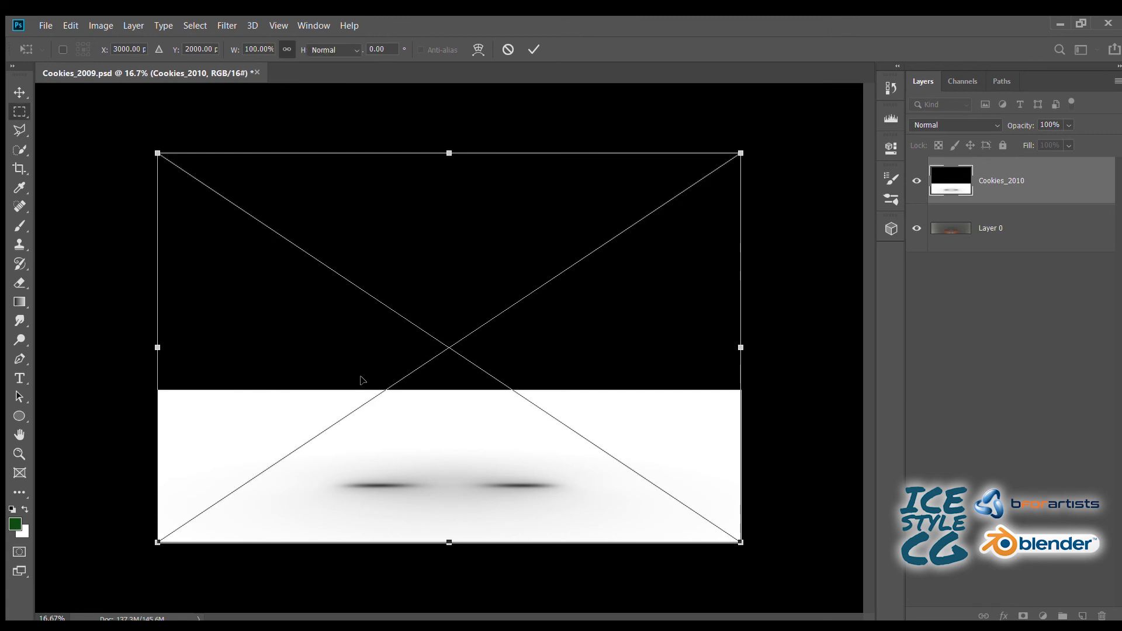
- Place Cookies_2010 and the finished Cookies_2001 cookie at full size above the background in Cookies_2009.psd
{"action": "key", "text": "Return"}
{"action": "key", "text": "ctrl+t"}
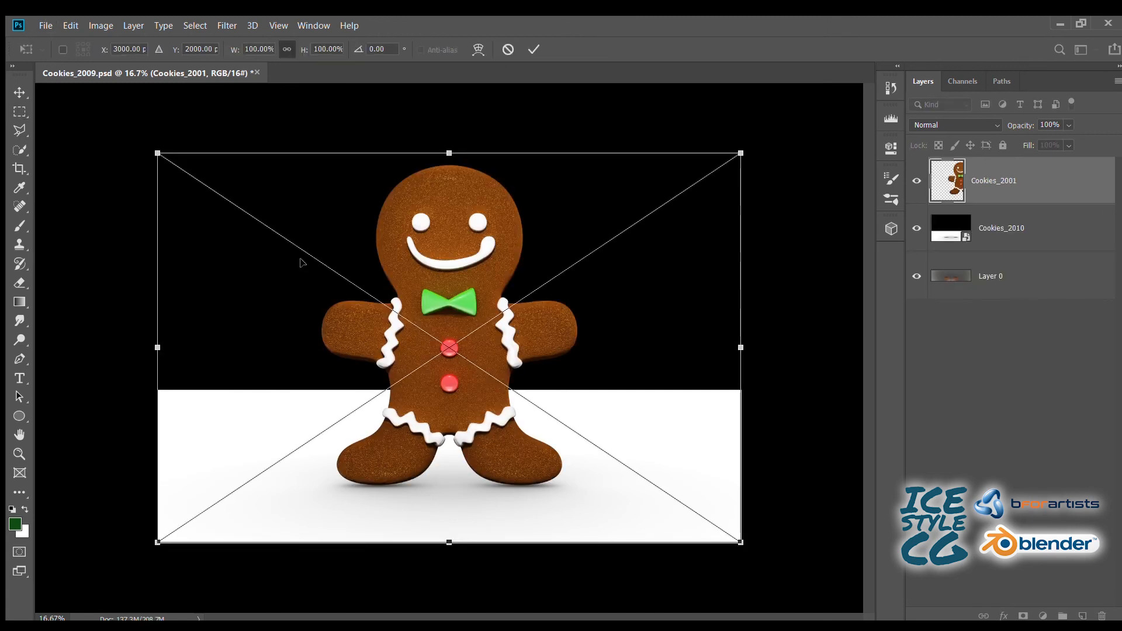
{"action": "key", "text": "Return"}
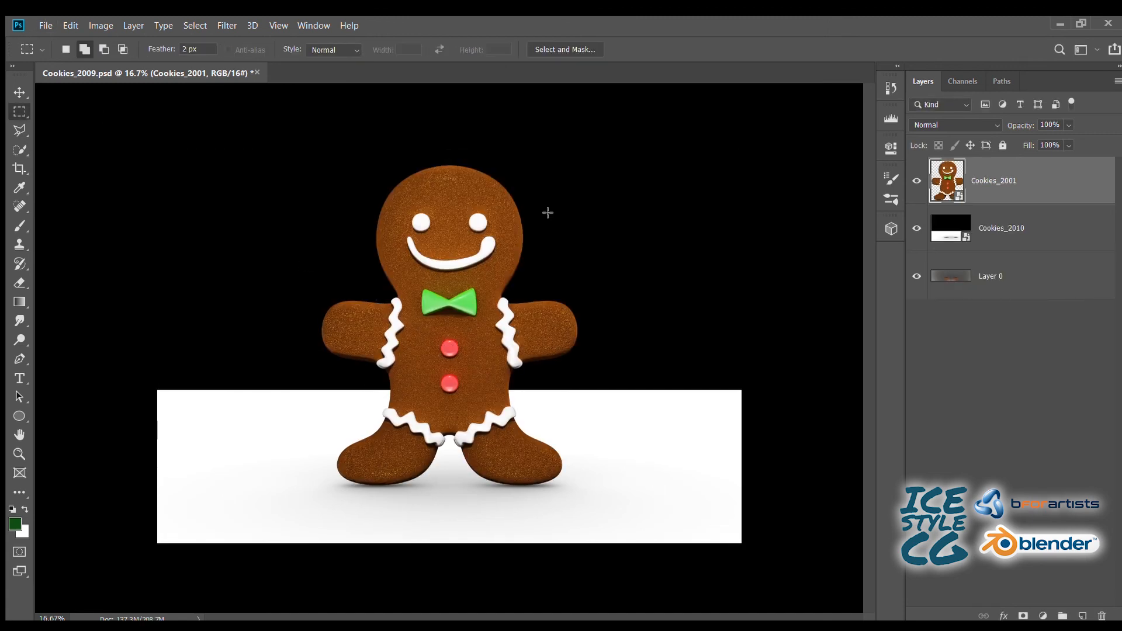
- Add a layer mask to the Cookies_2010 shadow layer
{"action": "left_click", "coordinate": [980, 229]}
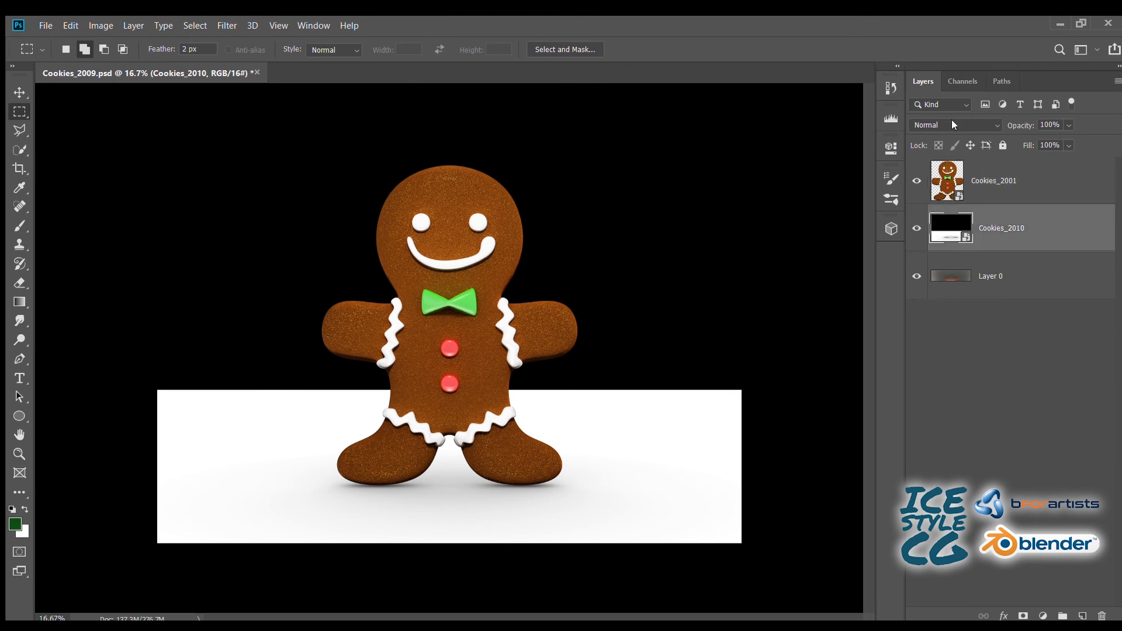
{"action": "left_click", "coordinate": [1024, 616]}
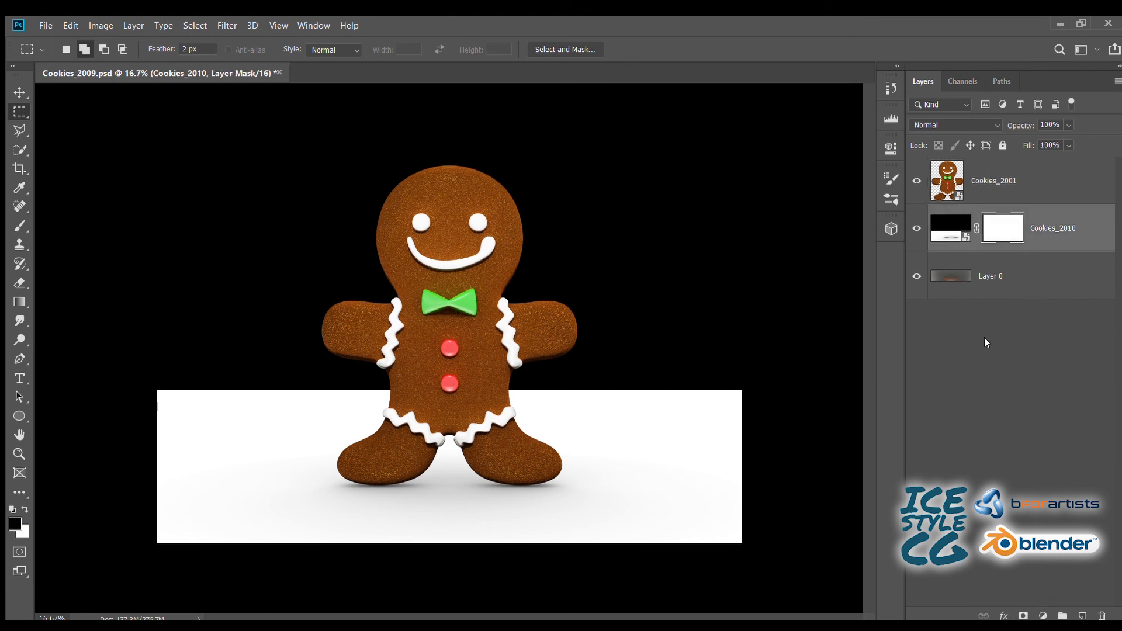
- Undo the layer mask on Cookies_2010 and put that layer and Layer 0 together in a new group
{"action": "key", "text": "ctrl+z"}
{"action": "left_click", "coordinate": [1062, 616]}
{"action": "left_click", "coordinate": [1005, 246]}
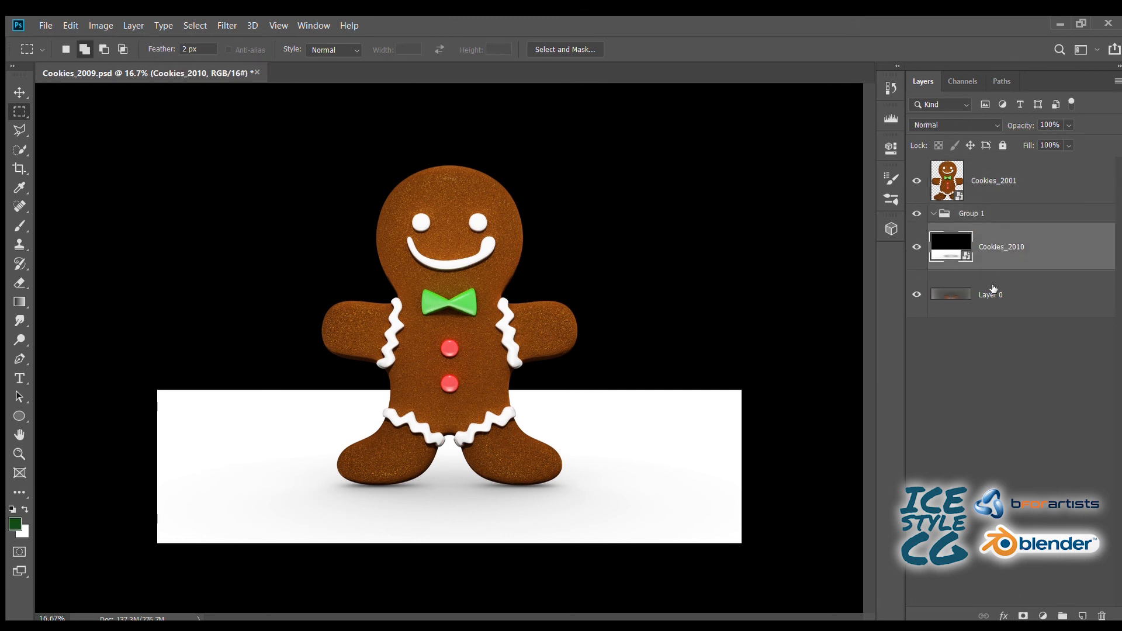
{"action": "left_click", "coordinate": [992, 288], "text": "shift"}
{"action": "left_click_drag", "start_coordinate": [992, 288], "coordinate": [970, 214]}
- Add a layer mask to Group 1 and draw a short vertical black-to-white gradient at the cookie's feet, fading out the area above
{"action": "left_click", "coordinate": [982, 214]}
{"action": "left_click", "coordinate": [1024, 616]}
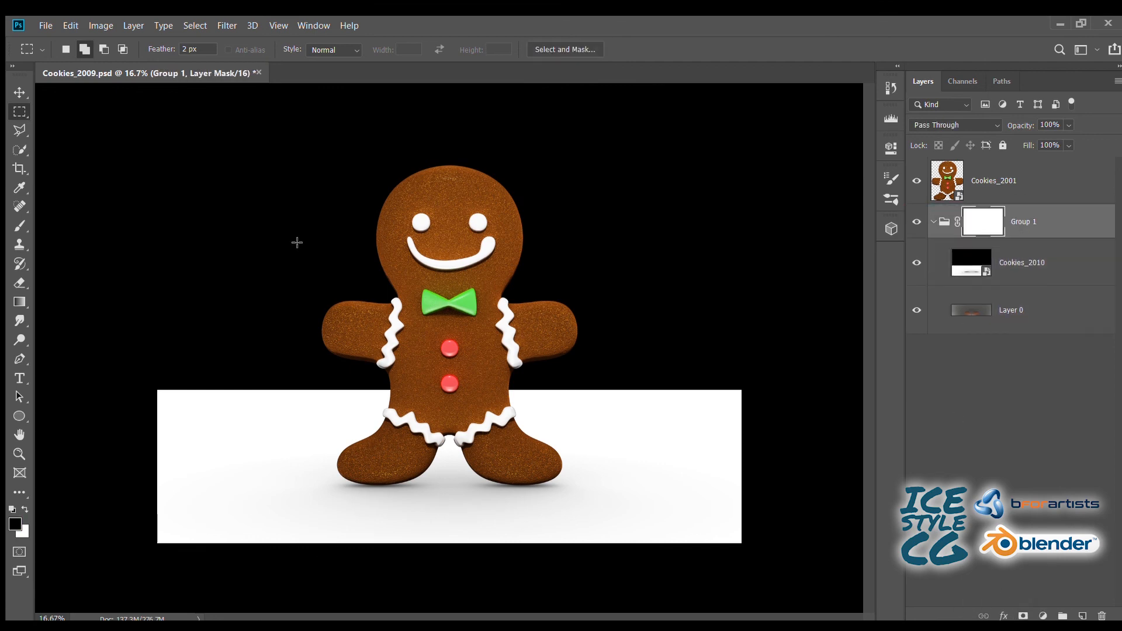
{"action": "left_click", "coordinate": [19, 302]}
{"action": "mouse_move", "coordinate": [486, 462]}
{"action": "left_mouse_down"}
{"action": "mouse_move", "coordinate": [480, 397]}
{"action": "mouse_move", "coordinate": [489, 472]}
{"action": "left_mouse_up"}
- Set the blending mode of the Cookies_2010 shadow layer to Multiply
{"action": "left_click", "coordinate": [1015, 269]}
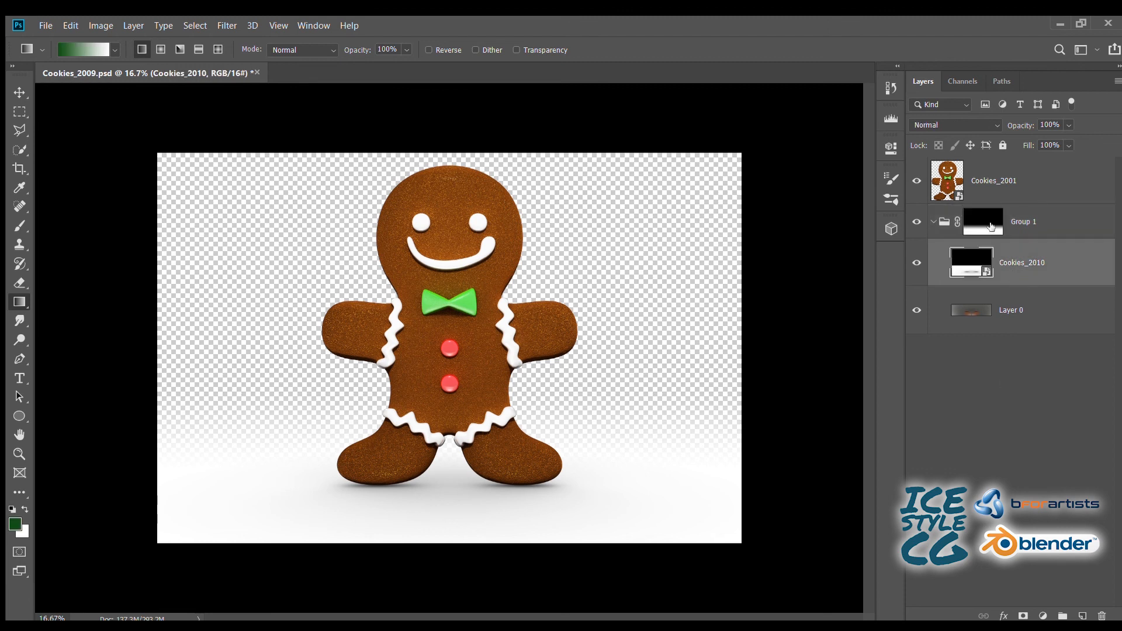
{"action": "left_click", "coordinate": [988, 125]}
{"action": "left_click", "coordinate": [916, 179]}
- Add a new layer beneath Group 1 at the bottom of the layer stack and fill it with white
{"action": "left_click", "coordinate": [1082, 616]}
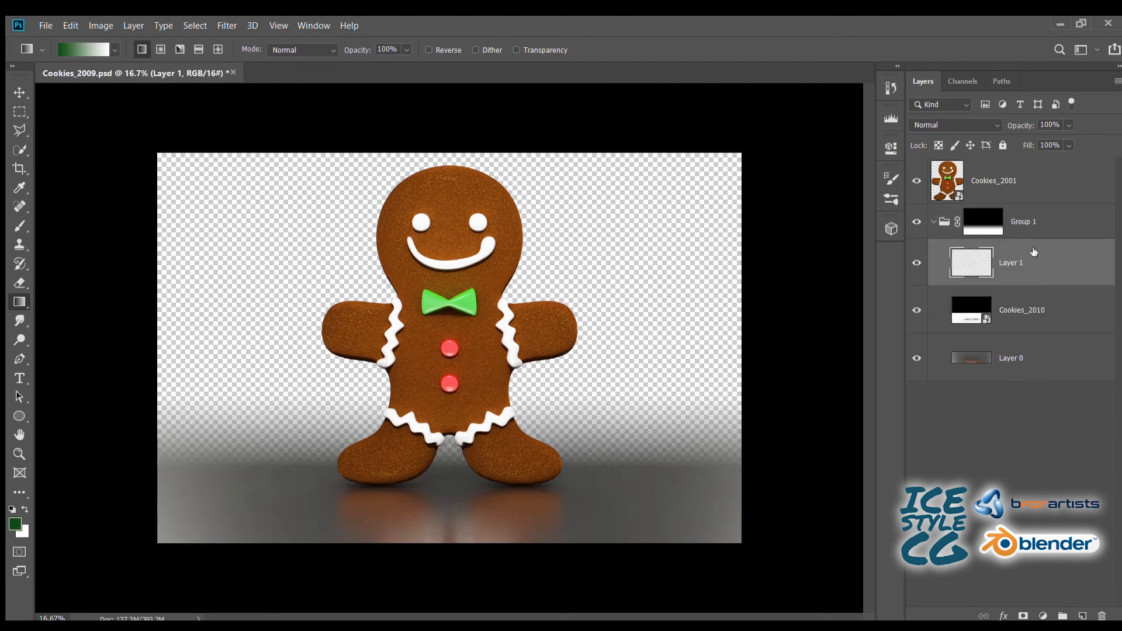
{"action": "left_click_drag", "start_coordinate": [1033, 252], "coordinate": [1038, 374]}
{"action": "key", "text": "alt+BackSpace"}
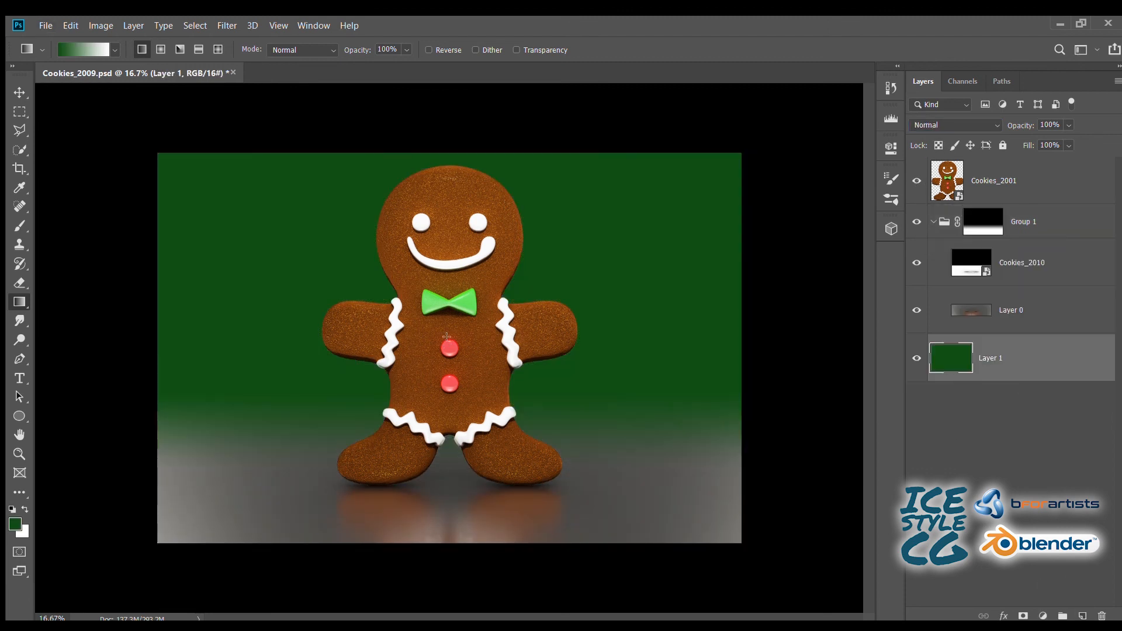
{"action": "key", "text": "ctrl+BackSpace"}
- Try out blending modes on Layer 0, settle on Hard Light, and lower the layer's opacity to 64%
{"action": "left_click", "coordinate": [935, 313]}
{"action": "scroll", "coordinate": [935, 124], "scroll_direction": "down", "scroll_amount": 2}
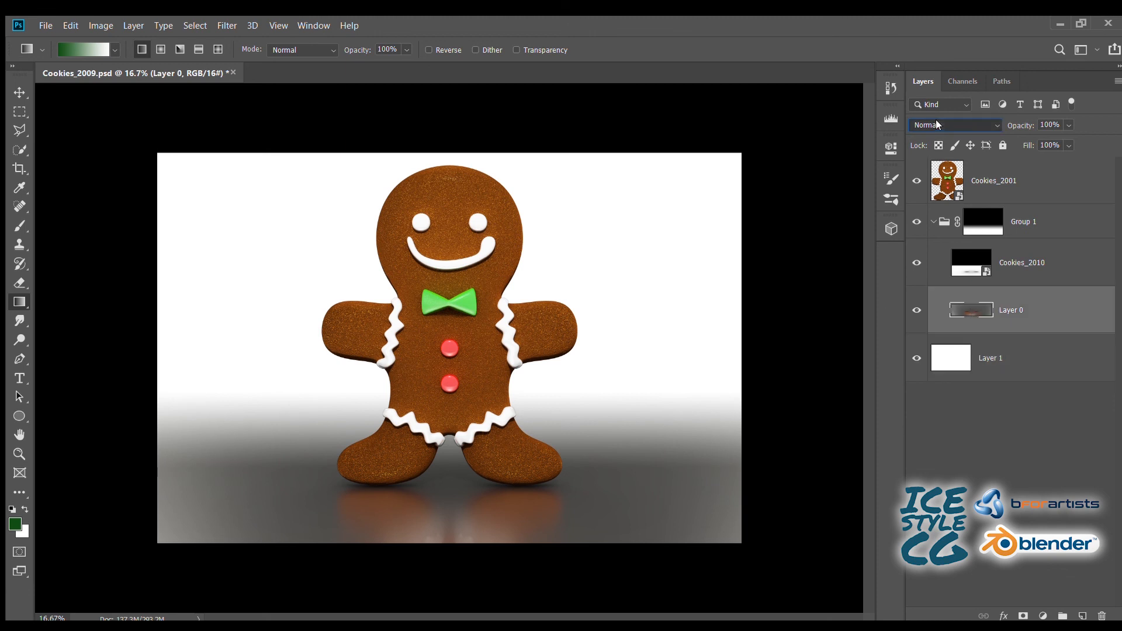
{"action": "scroll", "coordinate": [924, 122], "scroll_direction": "down", "scroll_amount": 2}
{"action": "scroll", "coordinate": [923, 124], "scroll_direction": "down", "scroll_amount": 5}
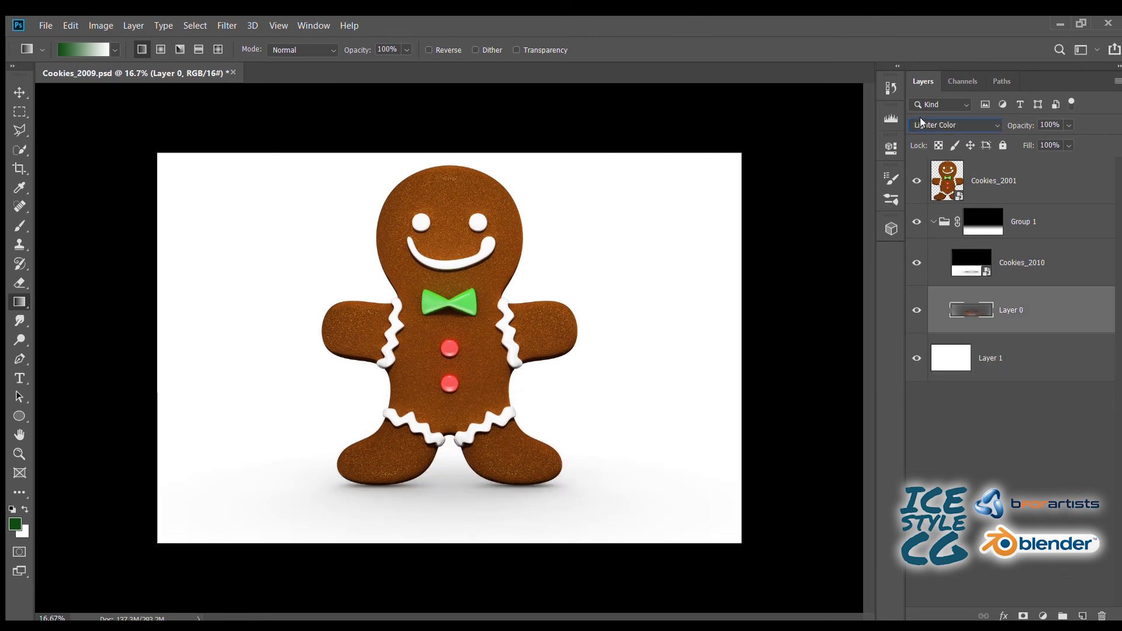
{"action": "scroll", "coordinate": [921, 122], "scroll_direction": "down", "scroll_amount": 3}
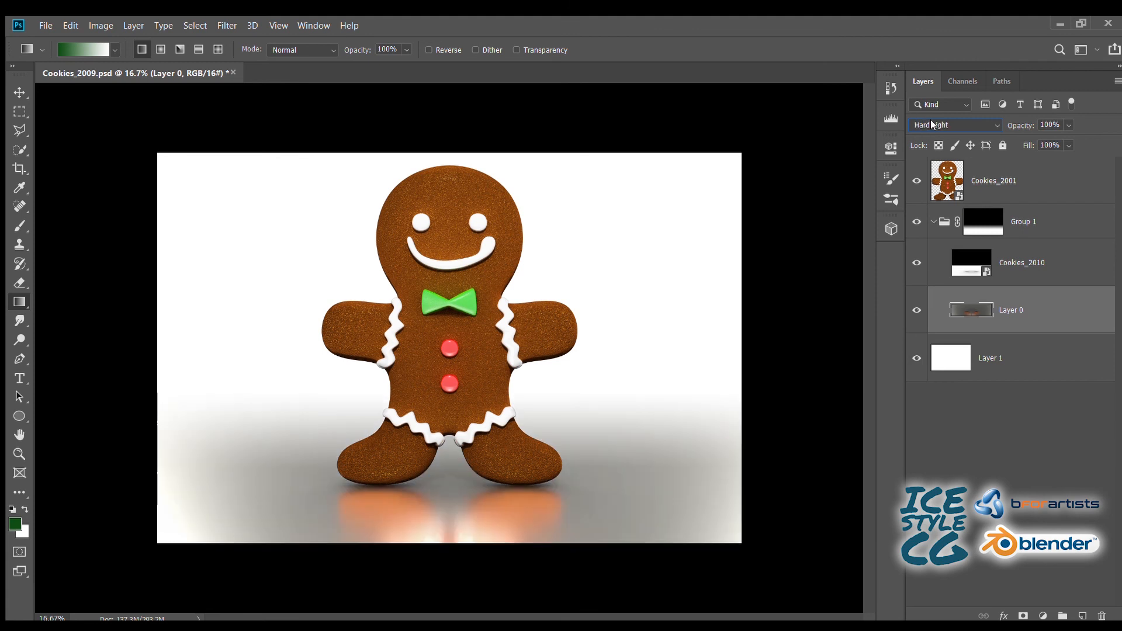
{"action": "scroll", "coordinate": [933, 124], "scroll_direction": "down", "scroll_amount": 4}
{"action": "scroll", "coordinate": [933, 126], "scroll_direction": "down", "scroll_amount": 4}
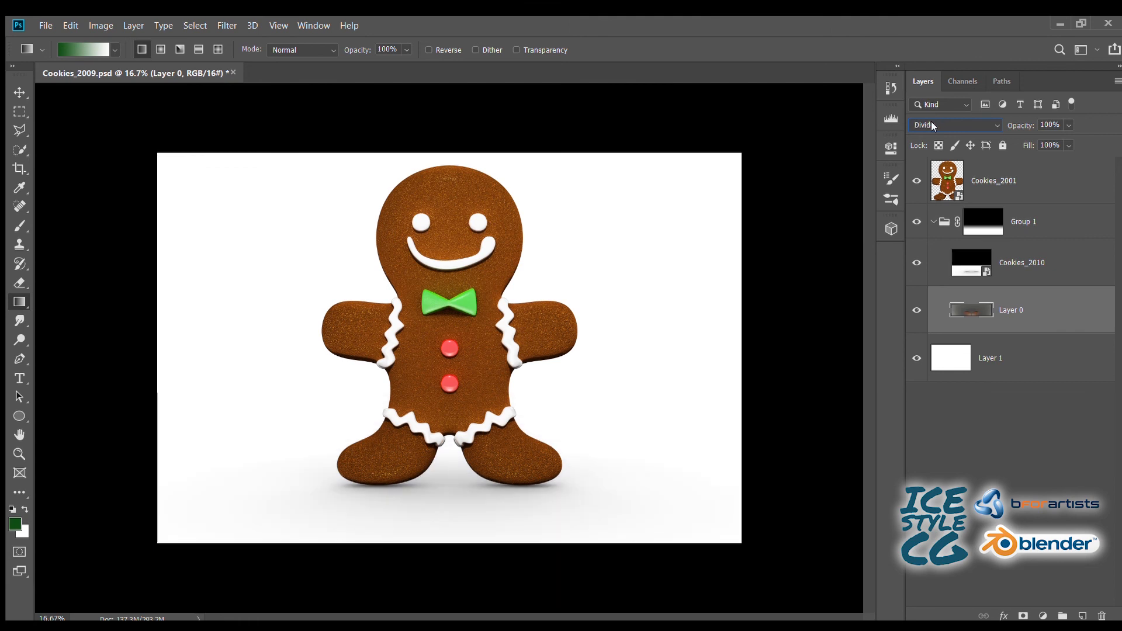
{"action": "scroll", "coordinate": [931, 125], "scroll_direction": "up", "scroll_amount": 4}
{"action": "scroll", "coordinate": [930, 120], "scroll_direction": "up", "scroll_amount": 5}
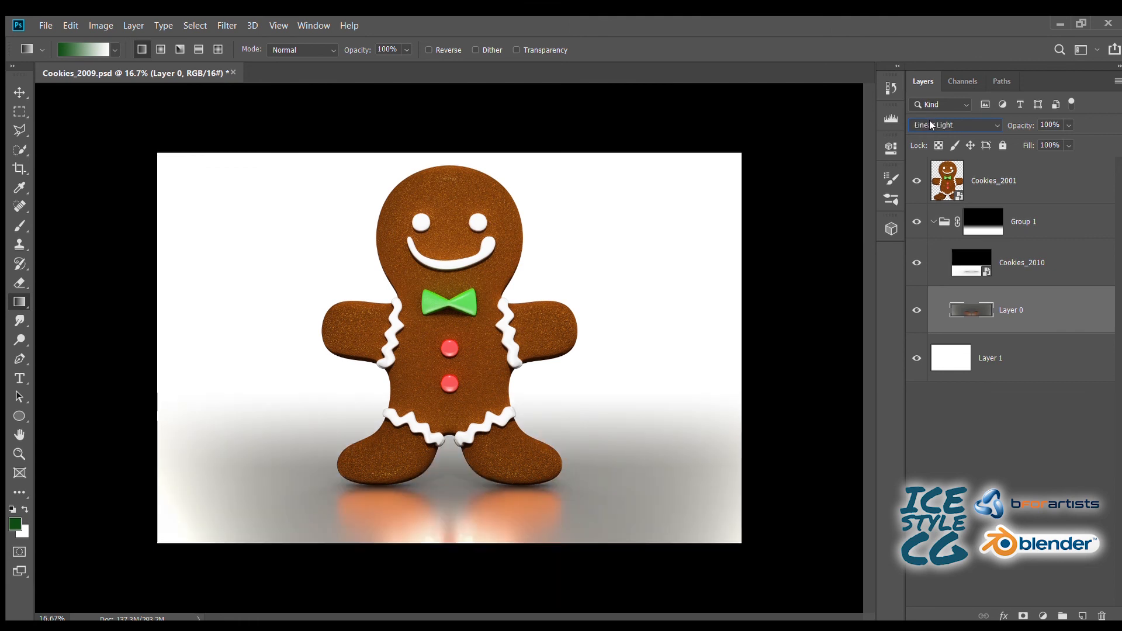
{"action": "scroll", "coordinate": [915, 122], "scroll_direction": "up", "scroll_amount": 1}
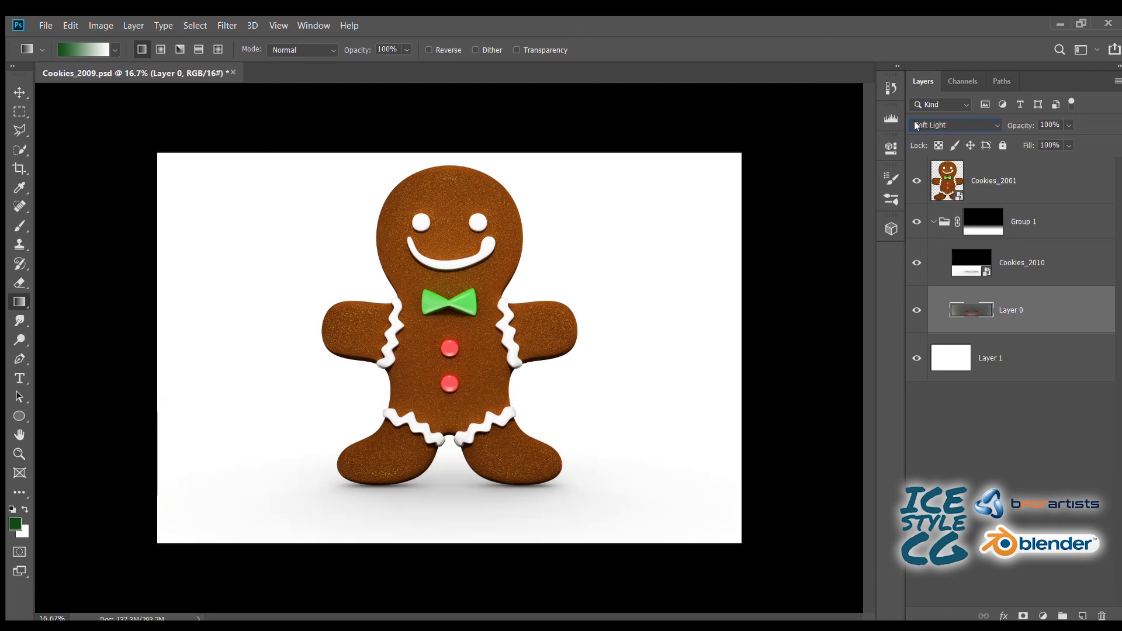
{"action": "scroll", "coordinate": [915, 122], "scroll_direction": "down", "scroll_amount": 1}
{"action": "left_click_drag", "start_coordinate": [1009, 125], "coordinate": [987, 127]}
{"action": "left_click_drag", "start_coordinate": [979, 129], "coordinate": [987, 127]}
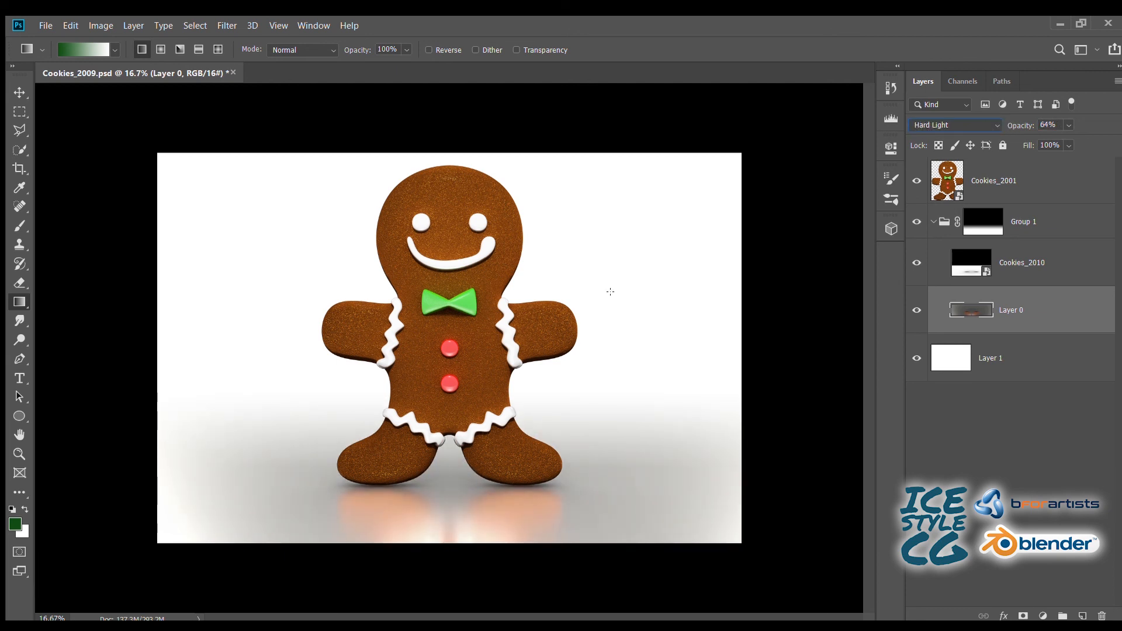
- Compare the ground under the cookie with the Cookies_2010 shadow layer hidden and shown
{"action": "left_click", "coordinate": [987, 265]}
{"action": "left_click", "coordinate": [918, 264]}
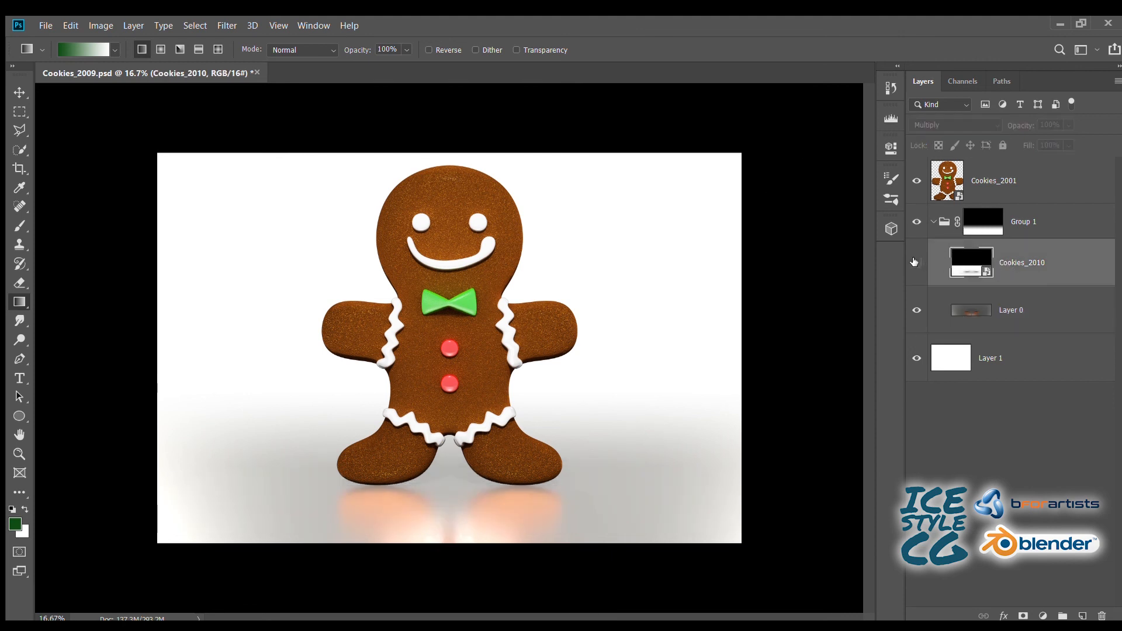
{"action": "left_click", "coordinate": [917, 264]}
{"action": "left_click", "coordinate": [918, 265]}
{"action": "left_click", "coordinate": [918, 264]}
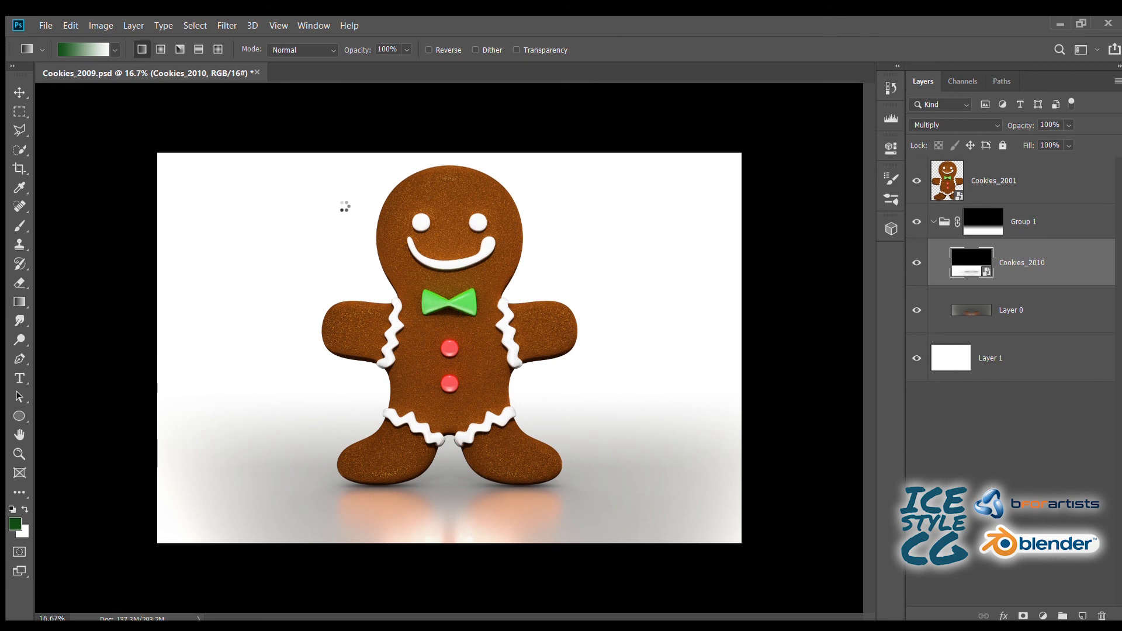
- Place Cookies_2011 above Cookies_2010, set its blending mode to Soft Light, and compare the result with the layer hidden and shown
{"action": "key", "text": "Return"}
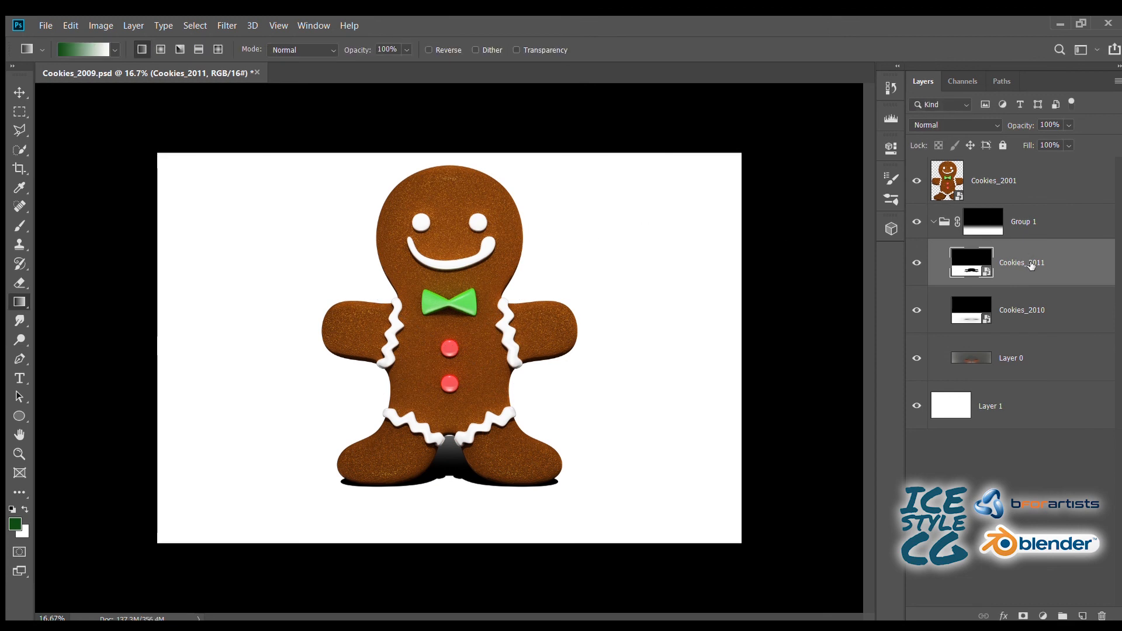
{"action": "left_click", "coordinate": [951, 121]}
{"action": "left_click", "coordinate": [921, 156]}
{"action": "key", "text": "Down"}
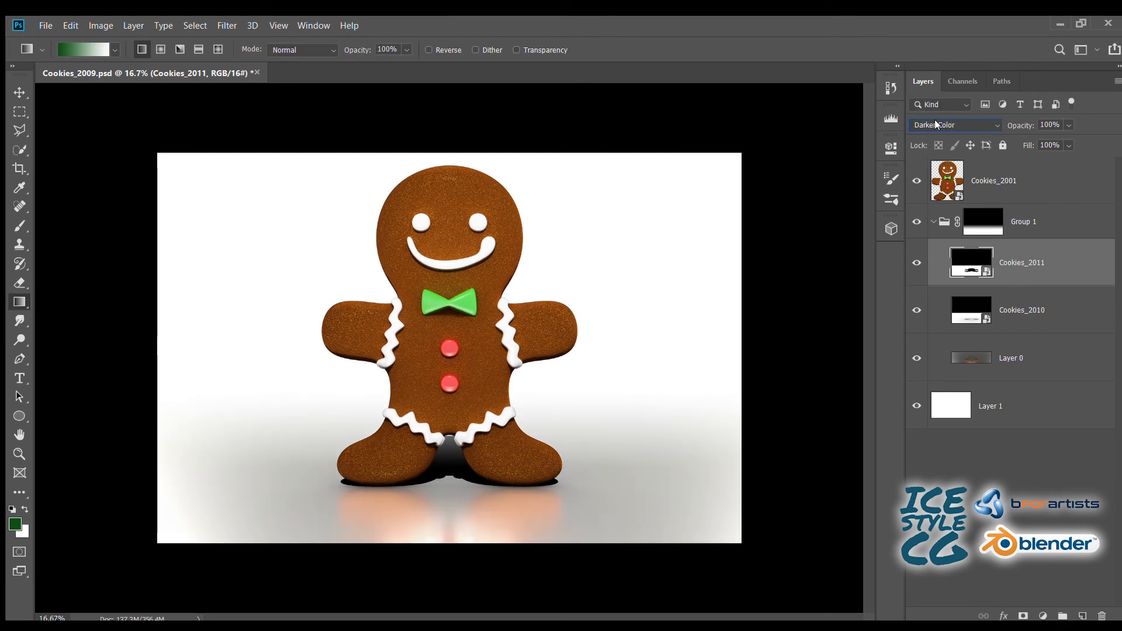
{"action": "key", "text": "Down"}
{"action": "key", "text": "Down"}
{"action": "key", "text": "Down"}
{"action": "key", "text": "Down"}
{"action": "key", "text": "Down"}
{"action": "key", "text": "Down"}
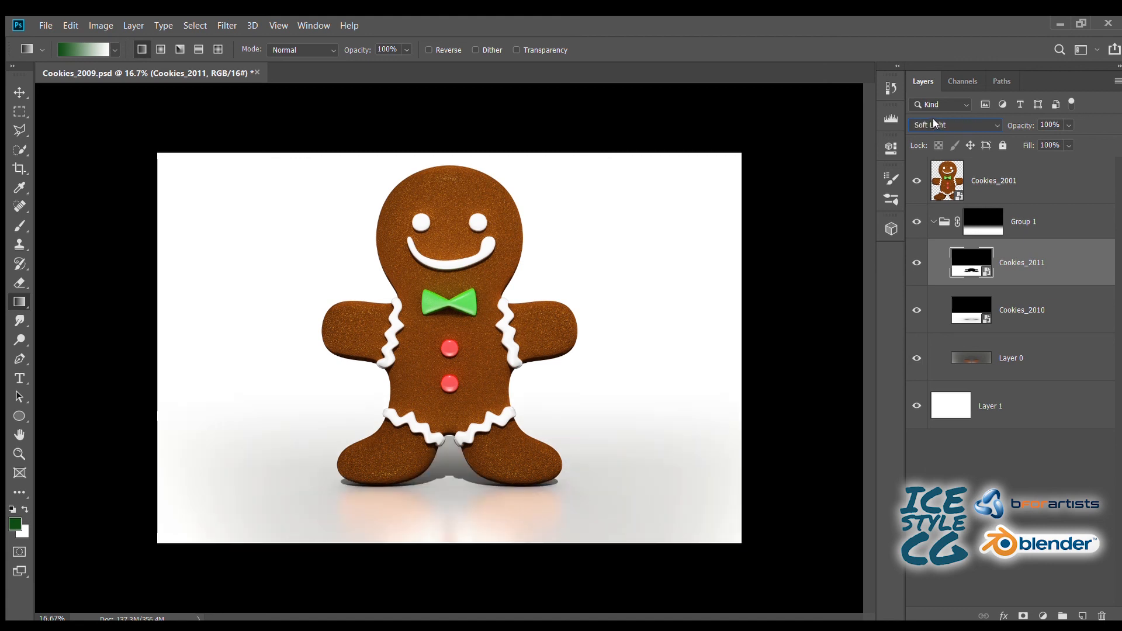
{"action": "left_click", "coordinate": [917, 263]}
{"action": "left_click", "coordinate": [917, 262]}
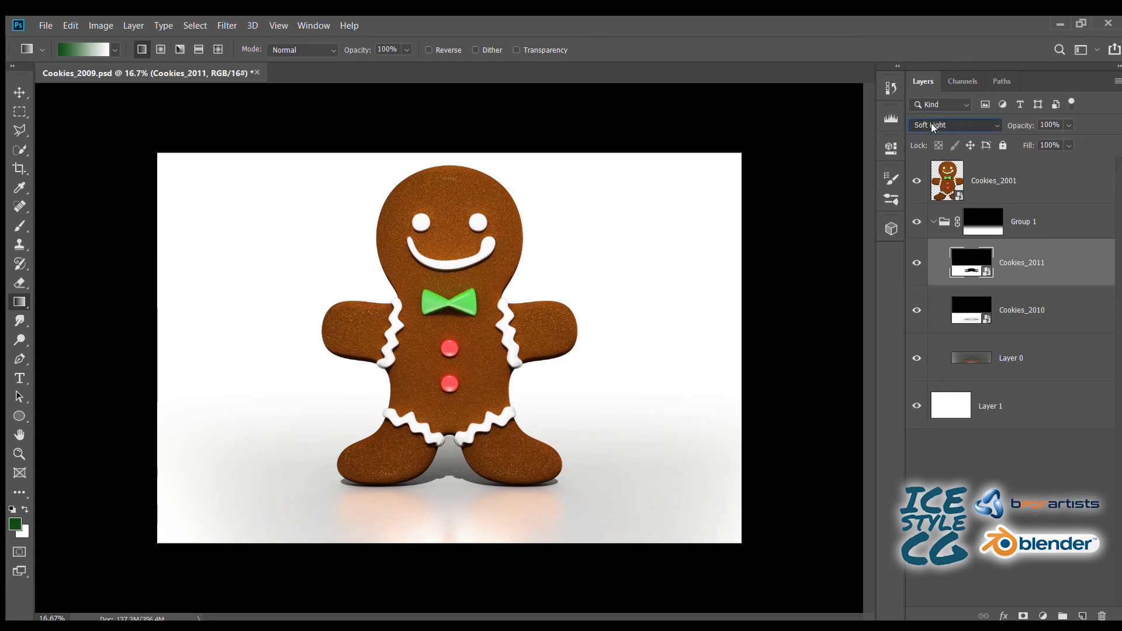
- Preview Cookies_2011 in other blending modes such as Hard Mix, Saturation and Lighten, and return it to Soft Light
{"action": "scroll", "coordinate": [931, 122], "scroll_direction": "down", "scroll_amount": 2}
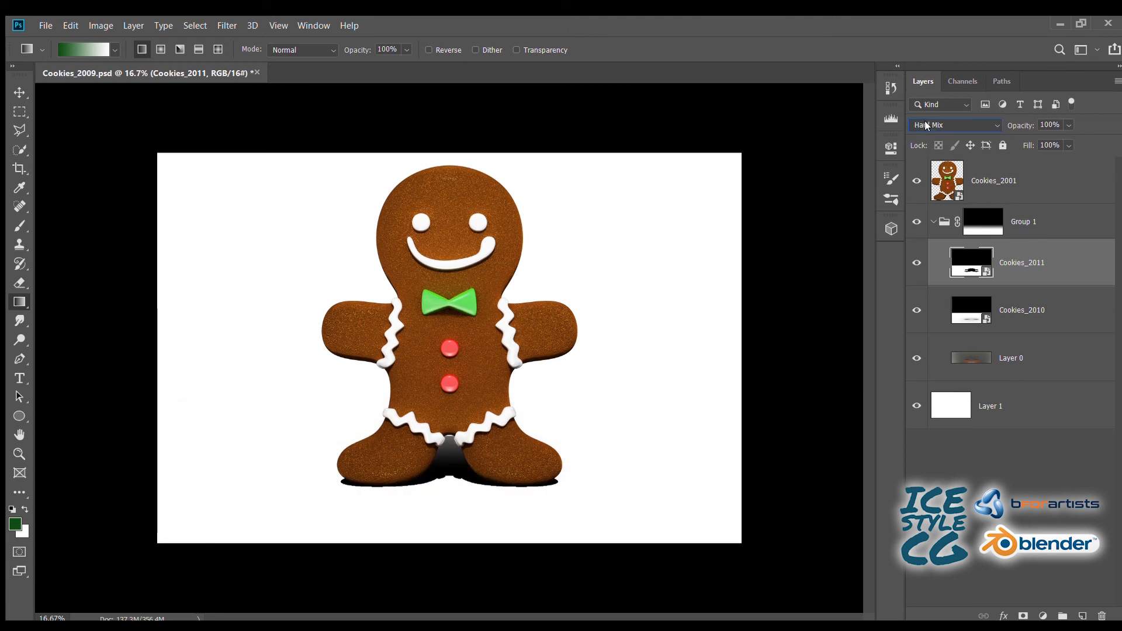
{"action": "scroll", "coordinate": [923, 121], "scroll_direction": "down", "scroll_amount": 6}
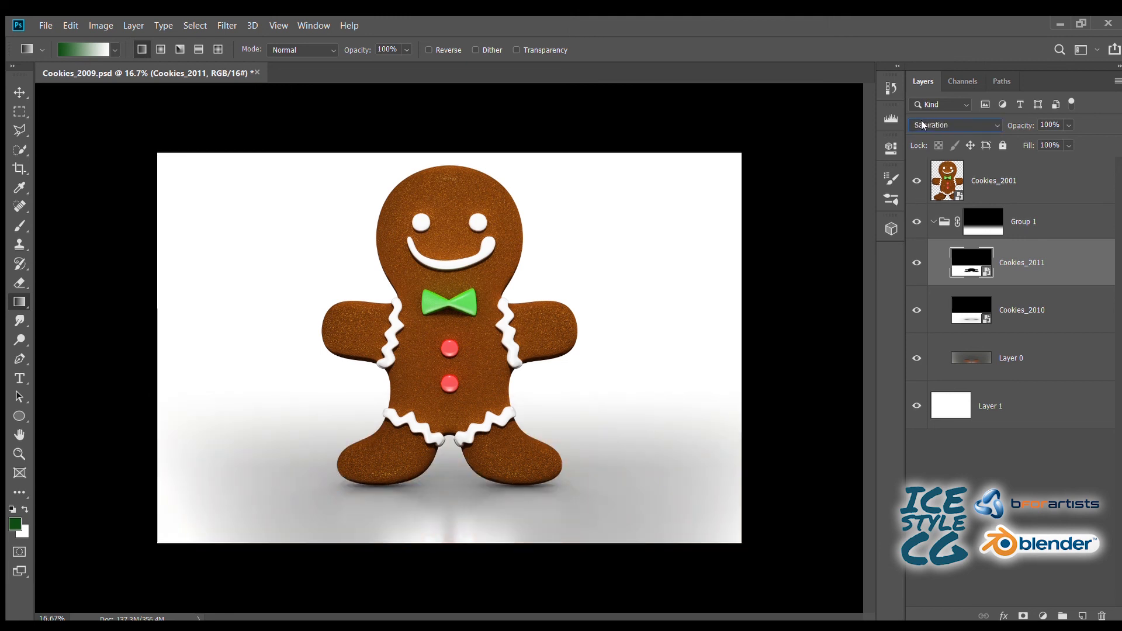
{"action": "scroll", "coordinate": [920, 124], "scroll_direction": "up", "scroll_amount": 18}
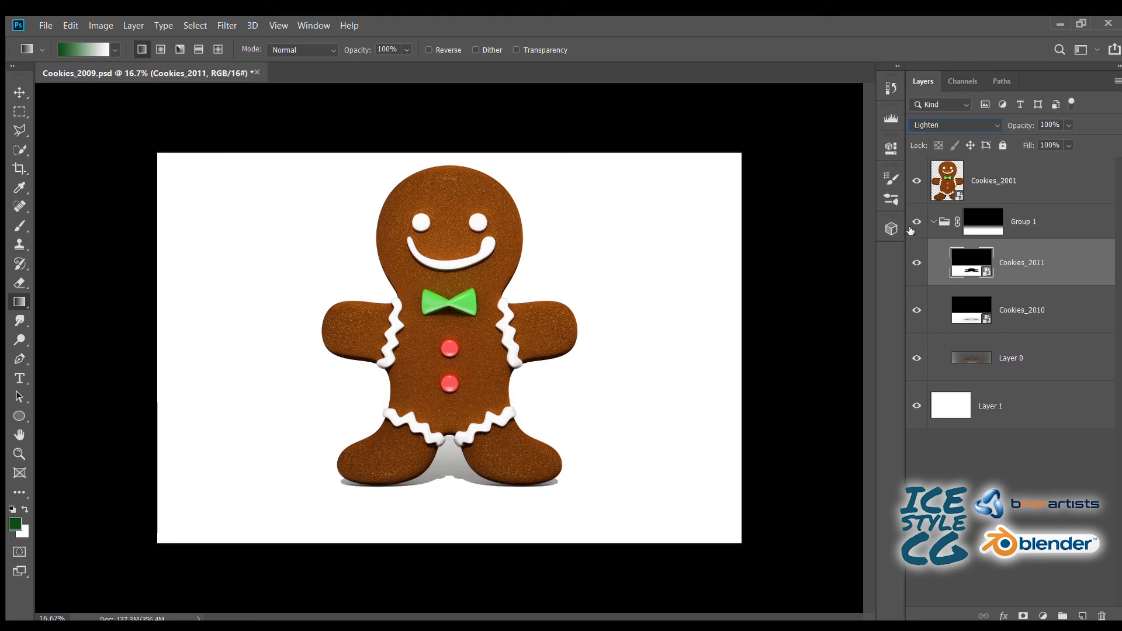
{"action": "scroll", "coordinate": [913, 118], "scroll_direction": "down", "scroll_amount": 5}
{"action": "scroll", "coordinate": [914, 118], "scroll_direction": "up", "scroll_amount": 1}
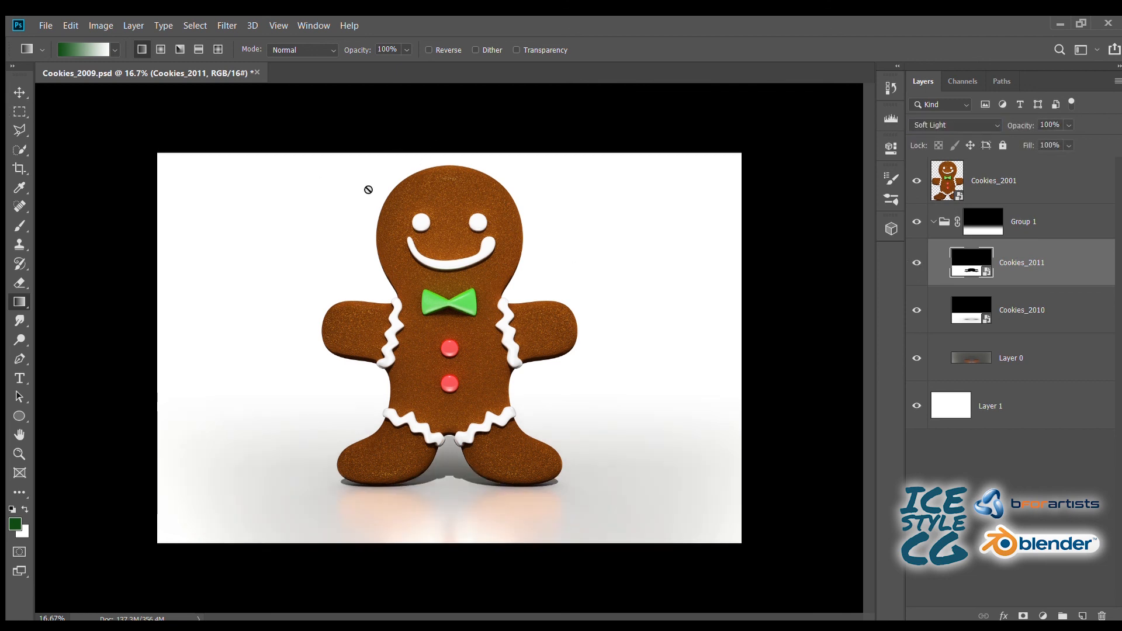
- Save the Cookies_2009.psd document
{"action": "left_click", "coordinate": [20, 111]}
{"action": "key", "text": "ctrl+s"}
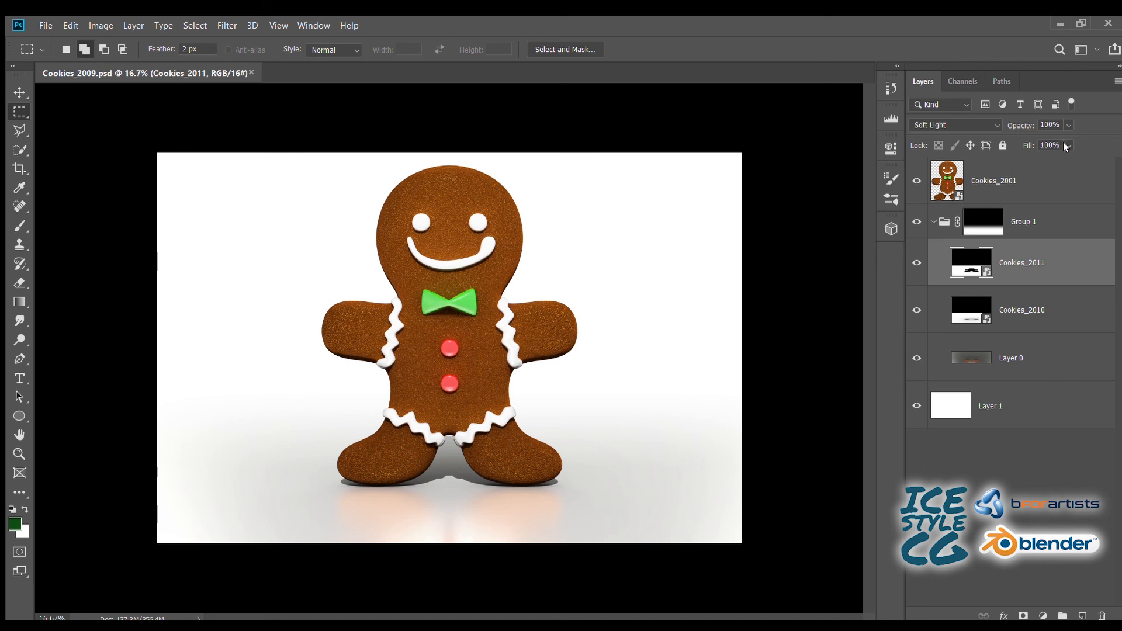
- Place Cookies_2012 at full size above Cookies_2011, preview its blending modes, and settle on Screen
{"action": "left_click_drag", "start_coordinate": [1062, 147], "coordinate": [262, 236]}
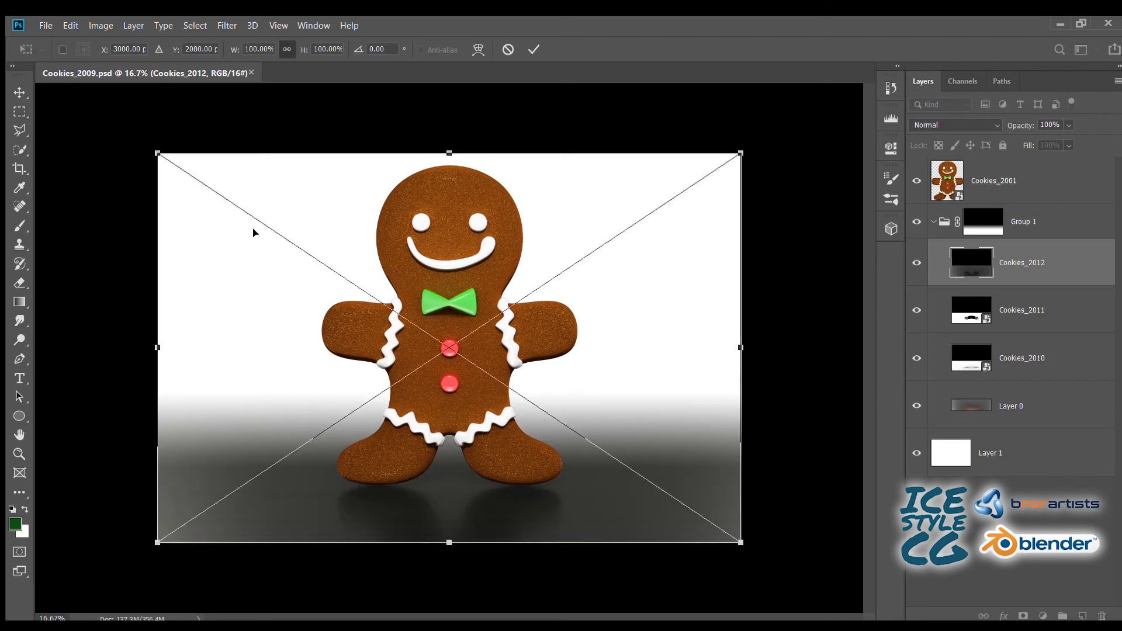
{"action": "key", "text": "Return"}
{"action": "scroll", "coordinate": [919, 124], "scroll_direction": "down", "scroll_amount": 3}
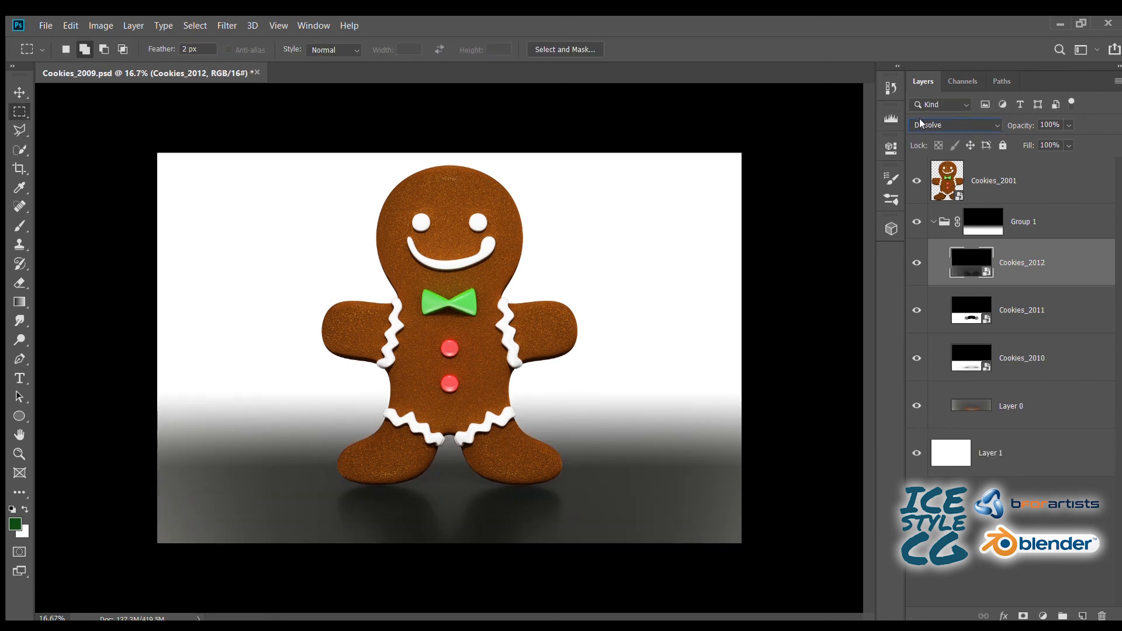
{"action": "scroll", "coordinate": [919, 124], "scroll_direction": "down", "scroll_amount": 5}
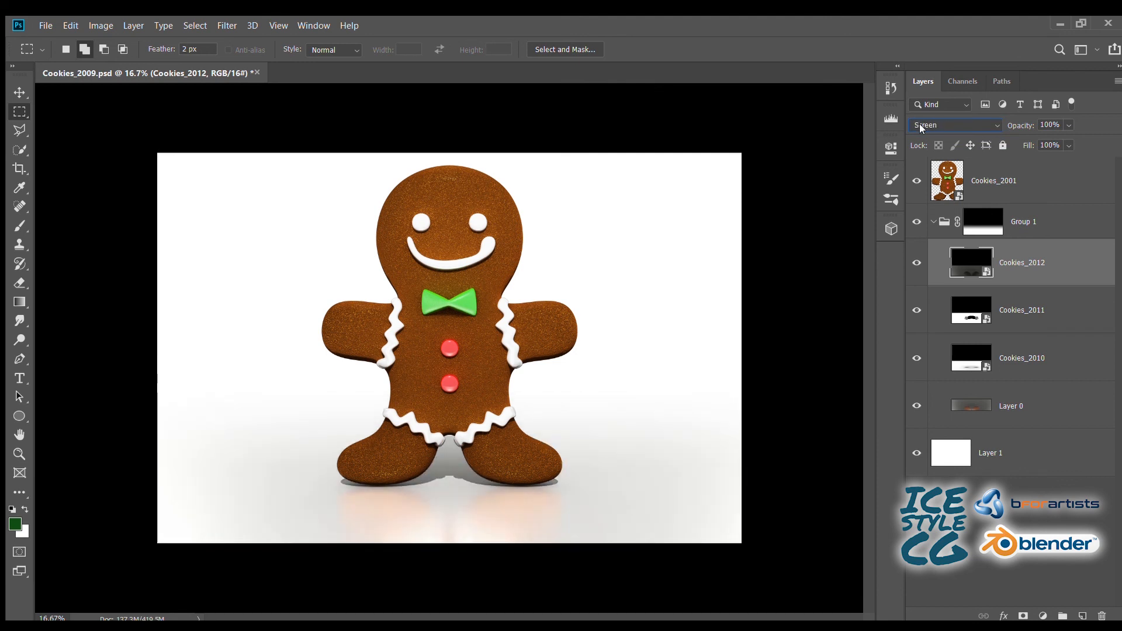
{"action": "scroll", "coordinate": [920, 124], "scroll_direction": "down", "scroll_amount": 2}
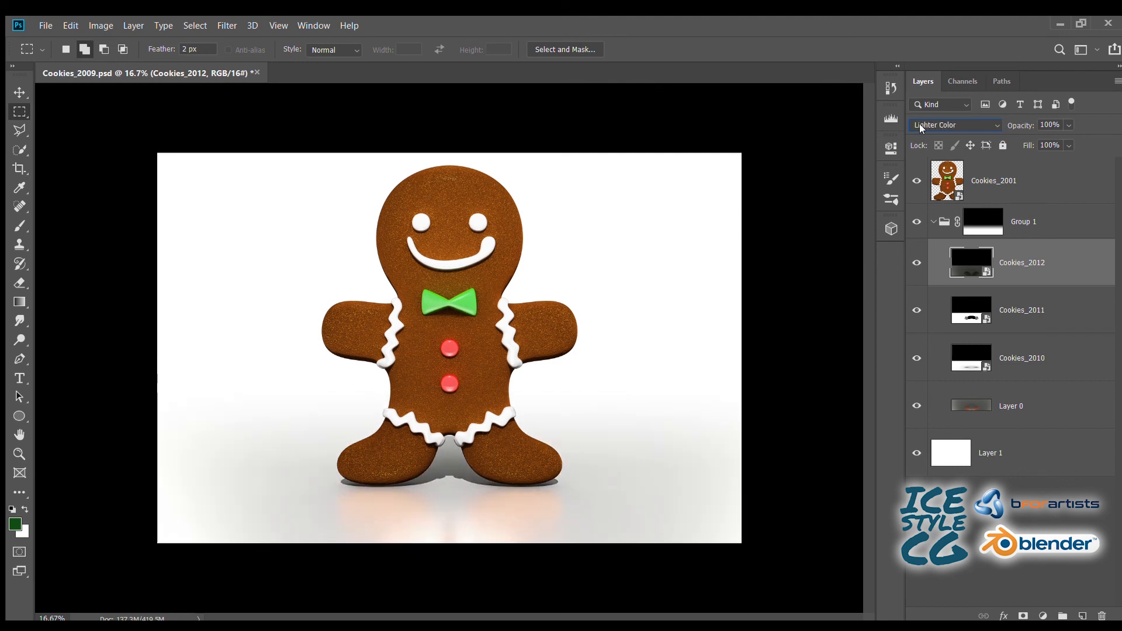
{"action": "scroll", "coordinate": [920, 124], "scroll_direction": "down", "scroll_amount": 3}
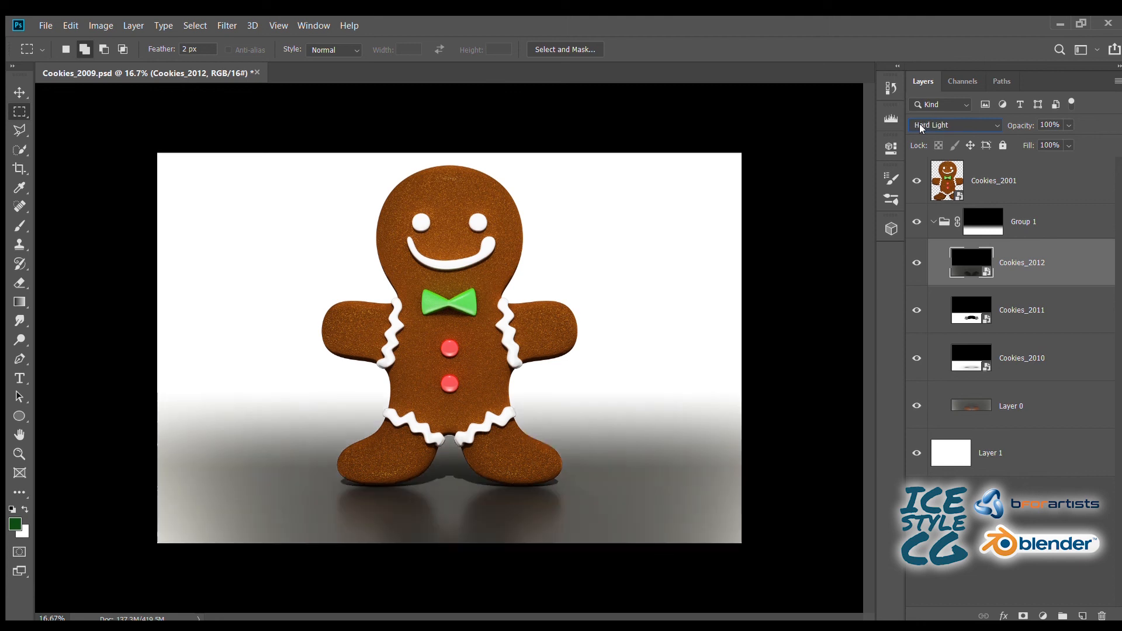
{"action": "scroll", "coordinate": [920, 124], "scroll_direction": "down", "scroll_amount": 7}
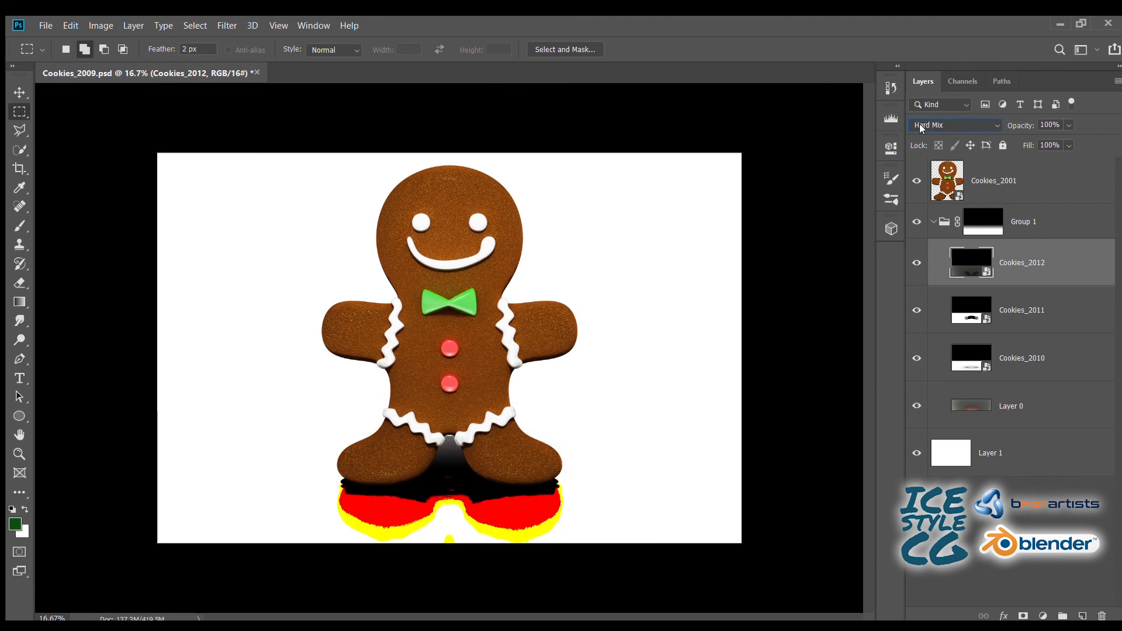
{"action": "scroll", "coordinate": [919, 124], "scroll_direction": "down", "scroll_amount": 5}
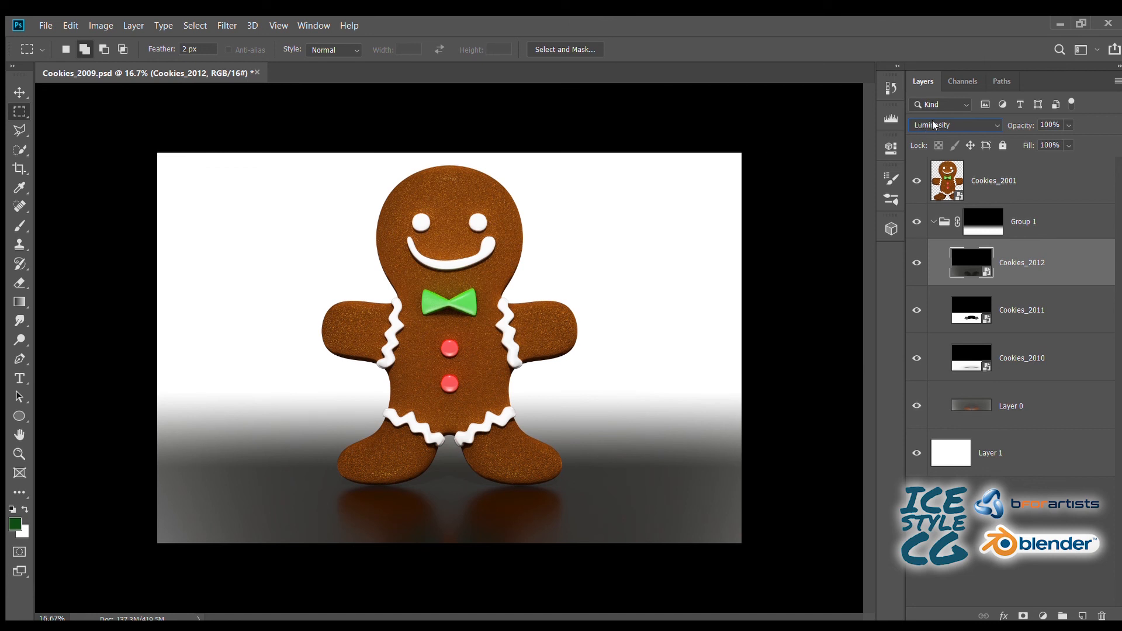
{"action": "scroll", "coordinate": [932, 120], "scroll_direction": "up", "scroll_amount": 18}
- Place Cookies_2013 at full size above Cookies_2012 and set its blending mode to Soft Light after trying Color
{"action": "left_click_drag", "start_coordinate": [51, 204], "coordinate": [100, 290]}
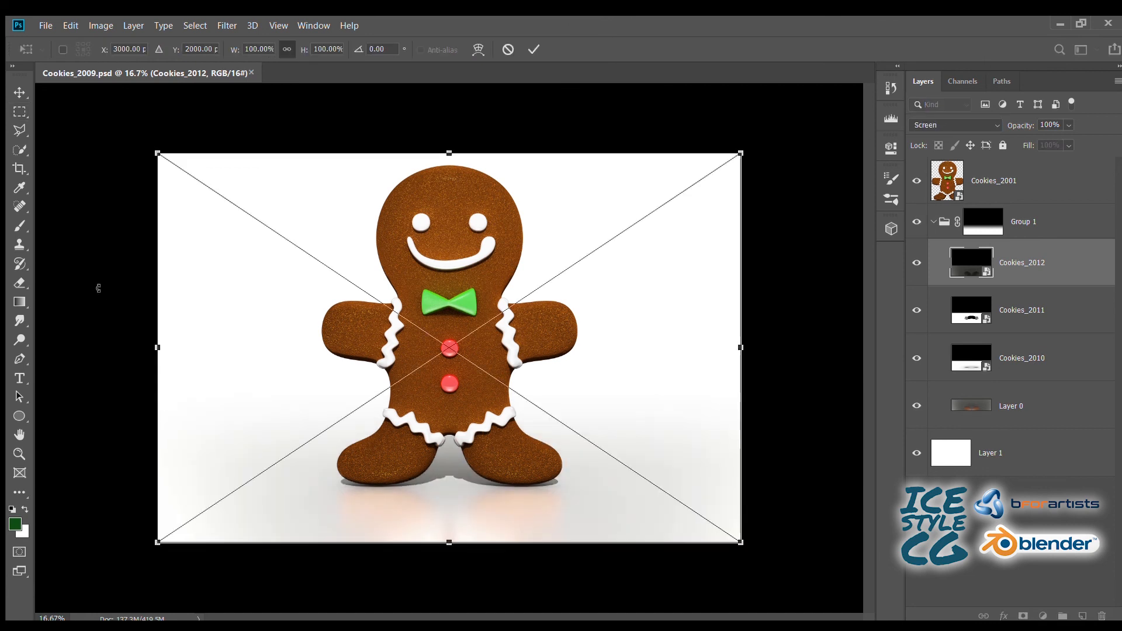
{"action": "key", "text": "Return"}
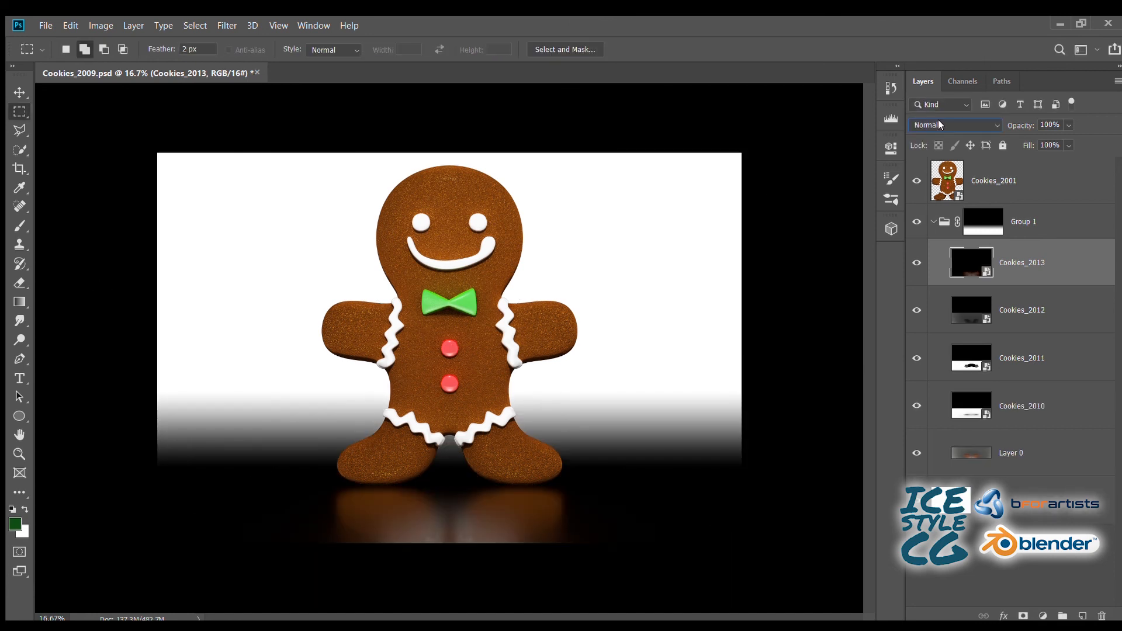
{"action": "scroll", "coordinate": [938, 120], "scroll_direction": "down", "scroll_amount": 18}
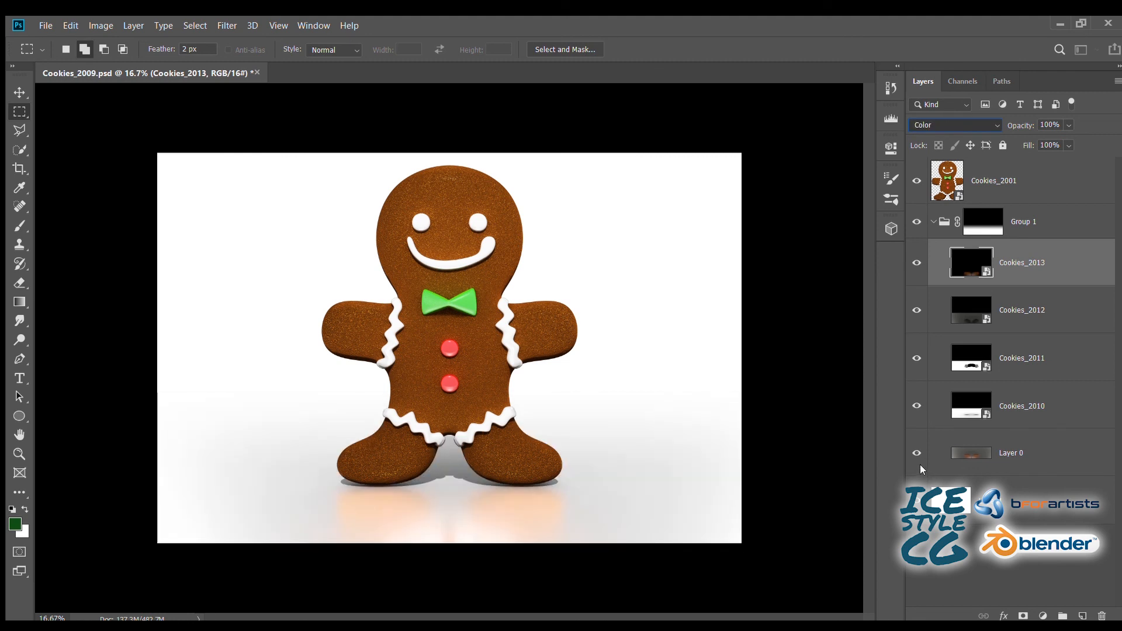
{"action": "left_click", "coordinate": [920, 465]}
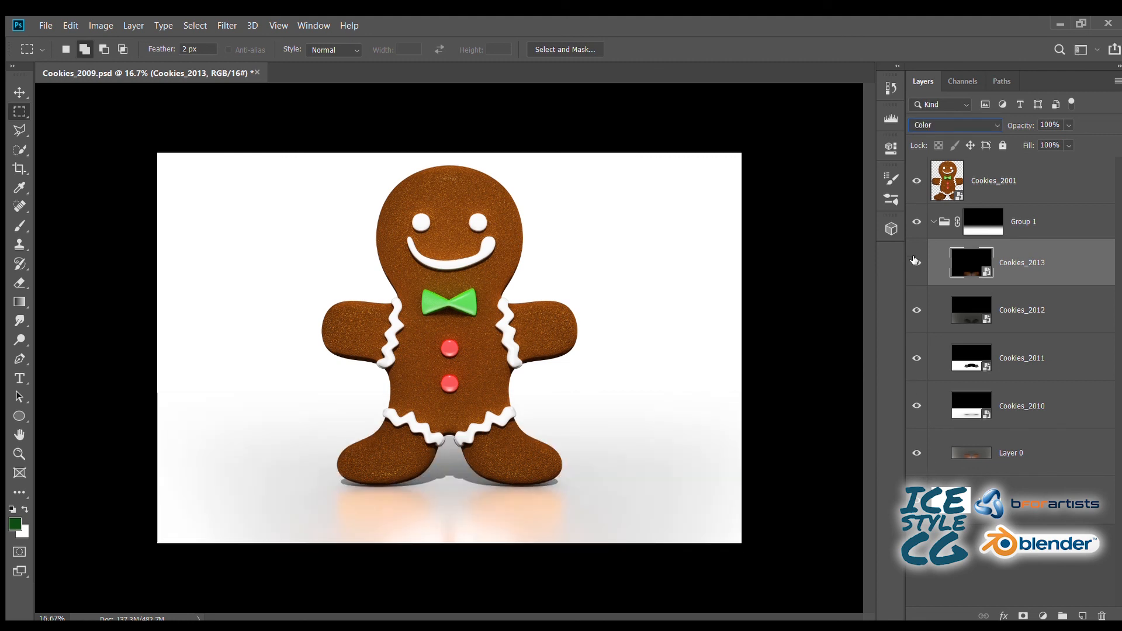
{"action": "left_click", "coordinate": [937, 130]}
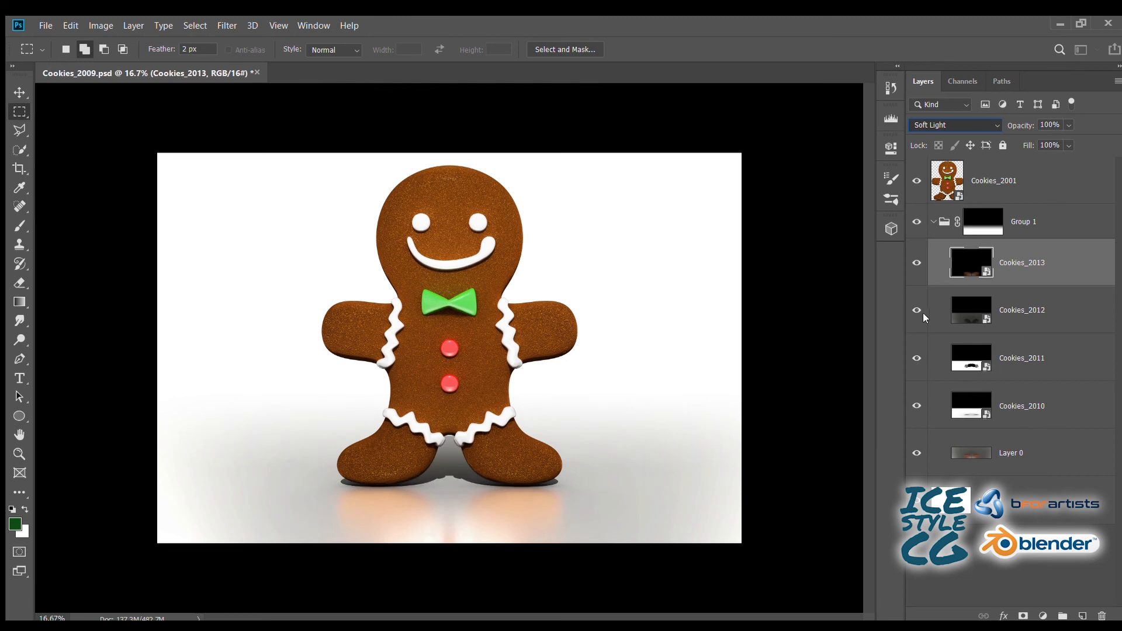
- Set the Cookies_2013 layer's blending mode to Color and collapse Group 1
{"action": "left_click", "coordinate": [914, 462]}
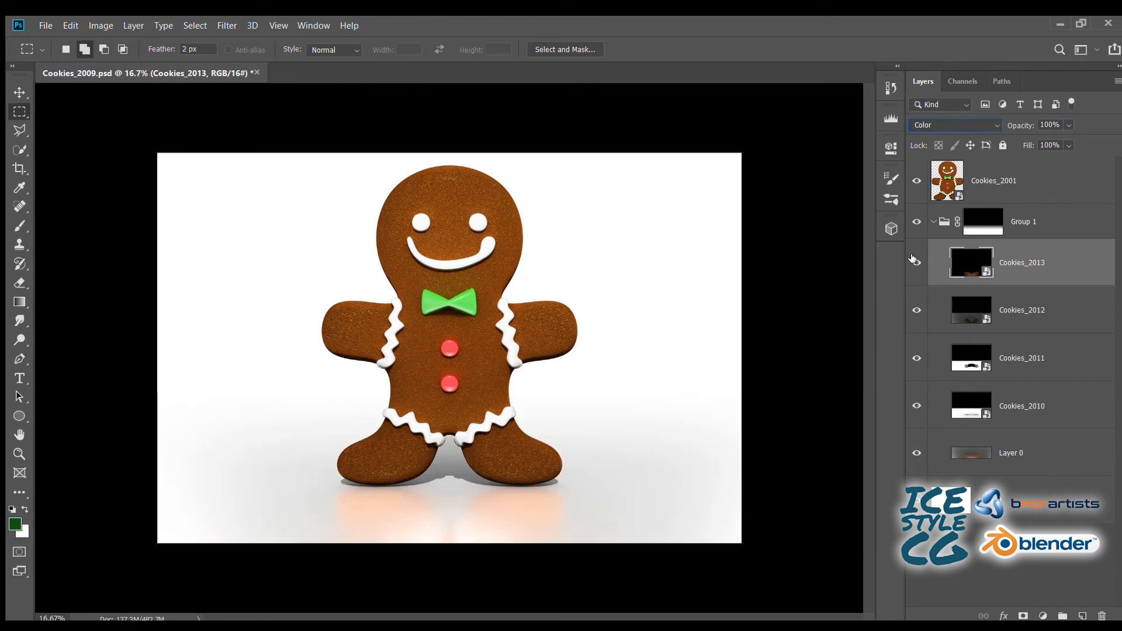
{"action": "left_click", "coordinate": [928, 222]}
{"action": "left_click", "coordinate": [934, 222]}
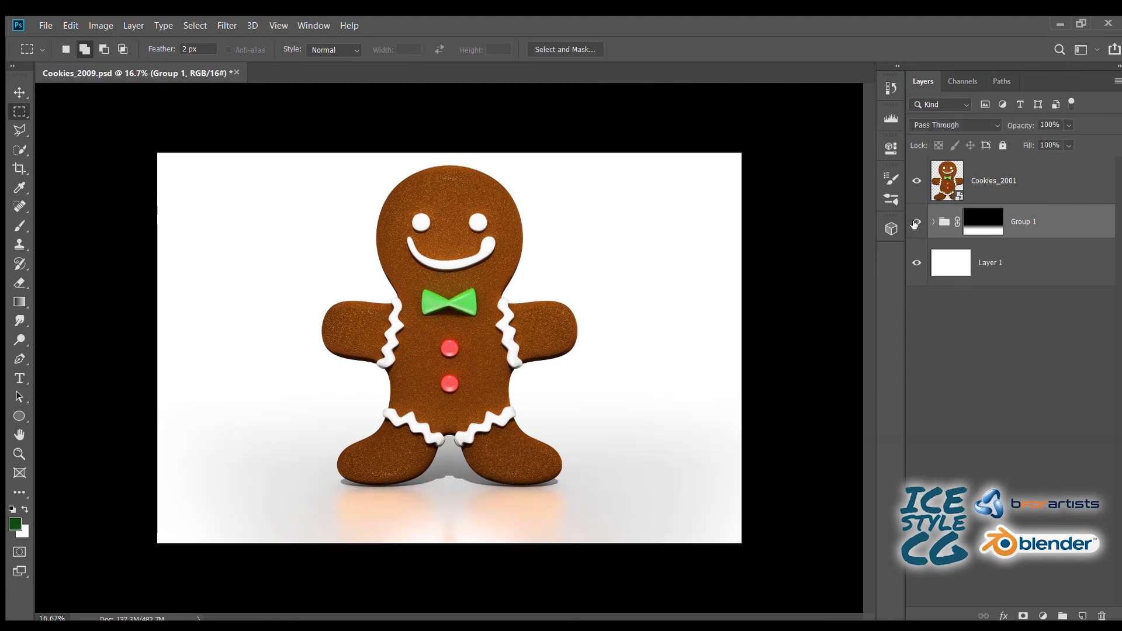
- Redraw the black-to-white linear gradient on Group 1's mask slightly lower around the cookie's feet, and save the document
{"action": "left_click", "coordinate": [995, 228]}
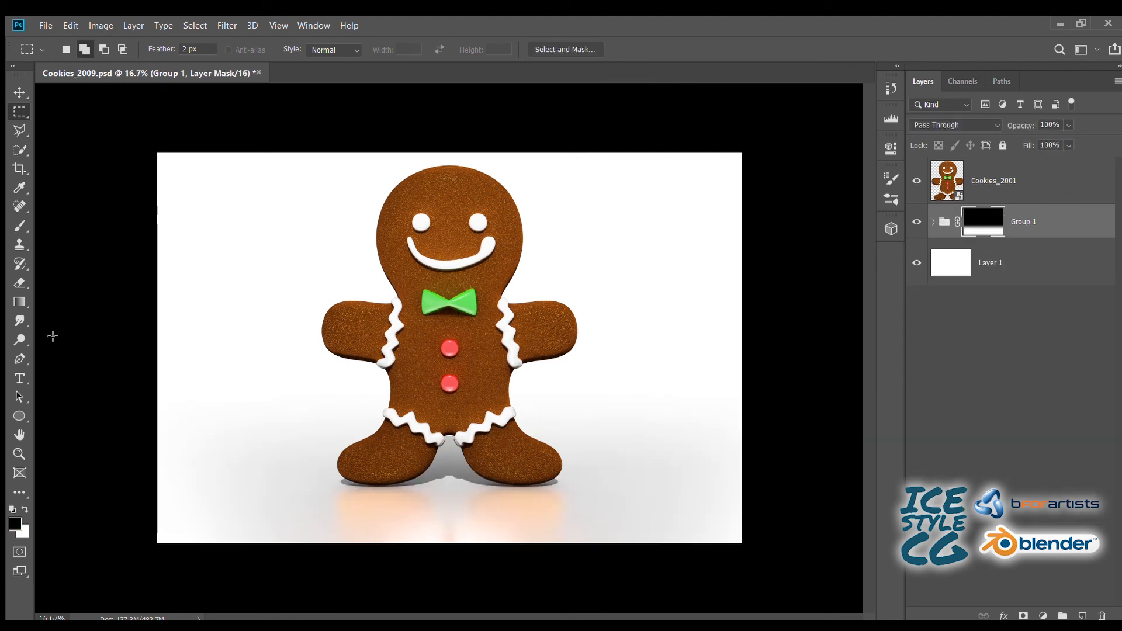
{"action": "left_click", "coordinate": [19, 302]}
{"action": "mouse_move", "coordinate": [446, 485]}
{"action": "left_mouse_down"}
{"action": "mouse_move", "coordinate": [445, 434]}
{"action": "mouse_move", "coordinate": [453, 494]}
{"action": "left_mouse_up"}
{"action": "key", "text": "ctrl+z"}
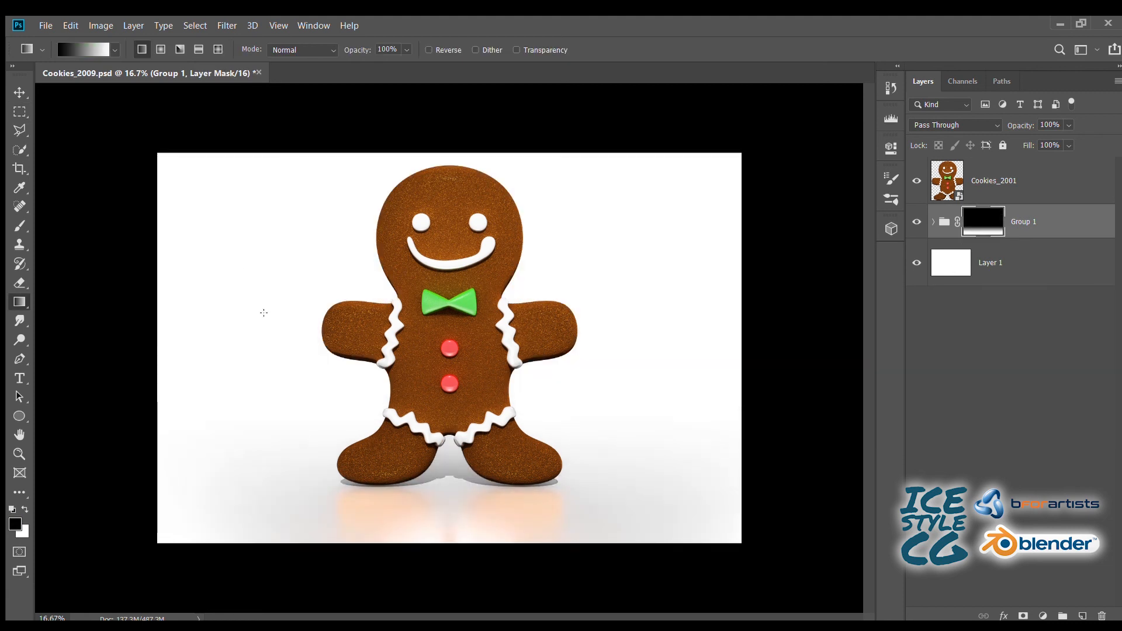
{"action": "left_click", "coordinate": [15, 111]}
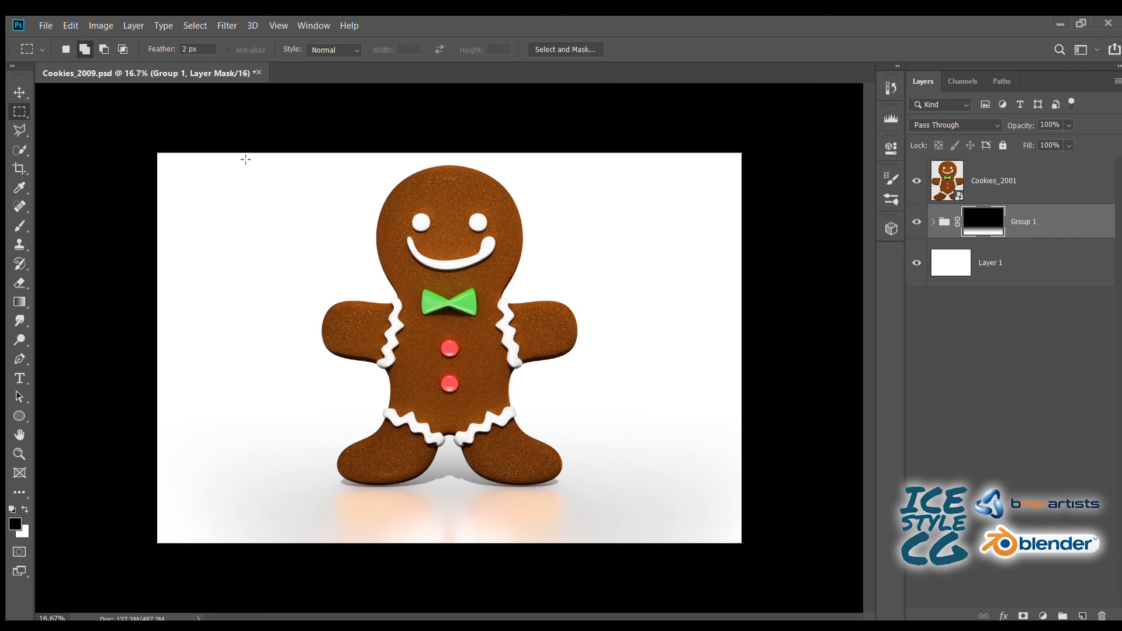
{"action": "key", "text": "ctrl+s"}
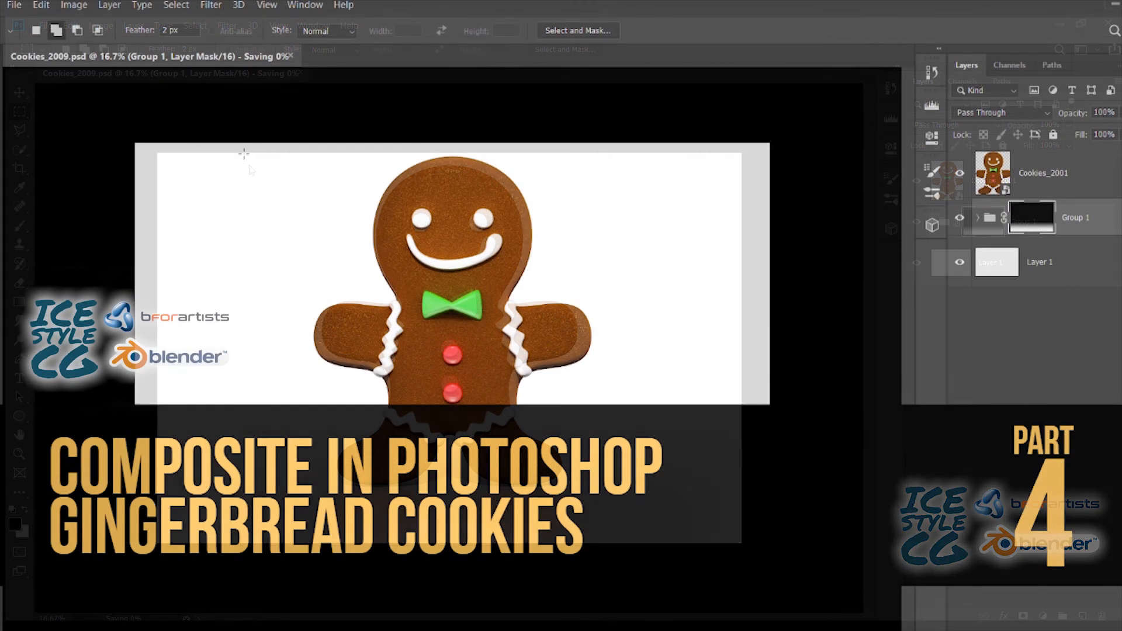